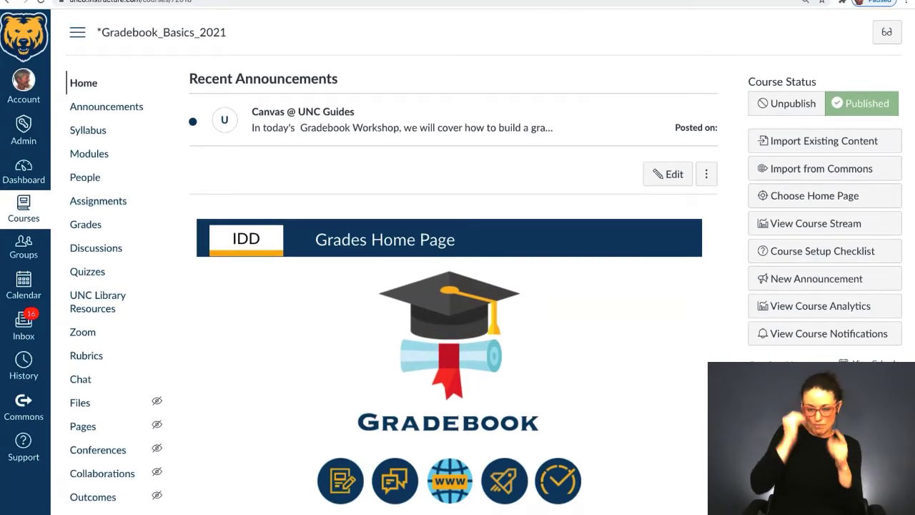
Open the course's assignments list and compare the listed assignments with the columns of the gradebook.
click(100, 202)
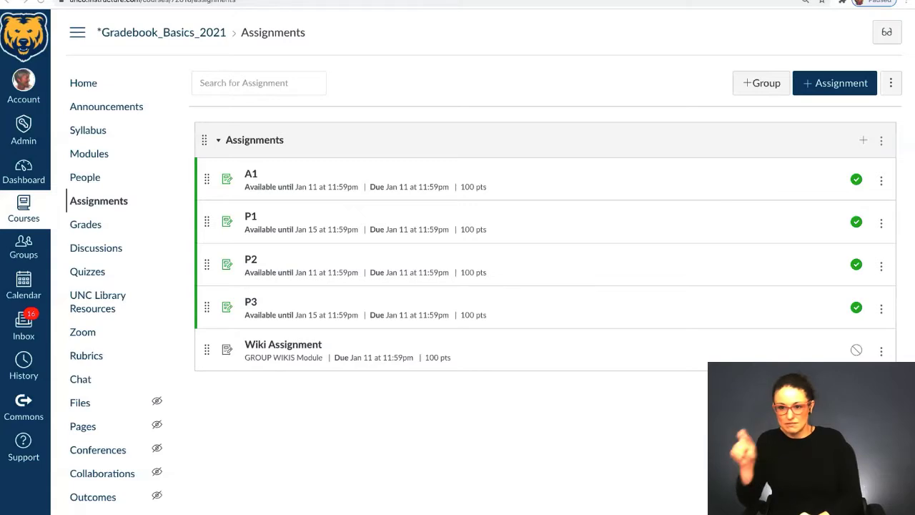
click(501, 1)
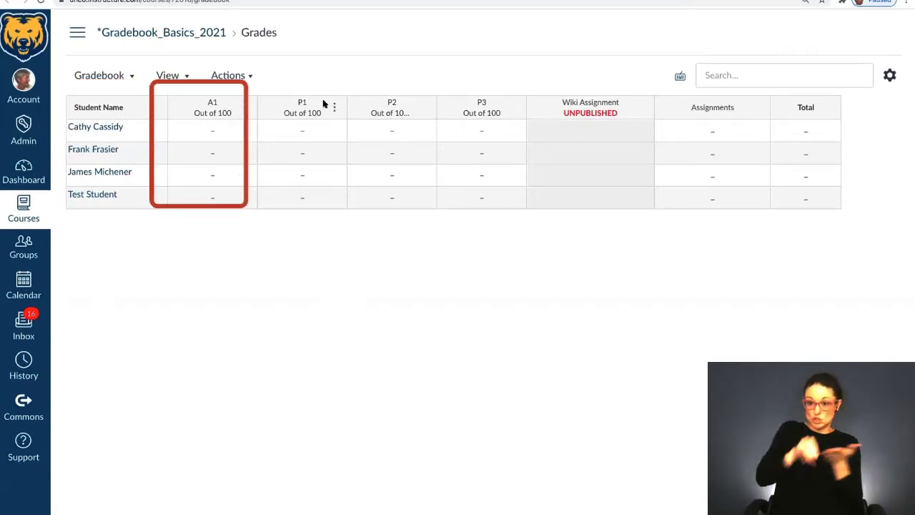
click(478, 135)
click(575, 261)
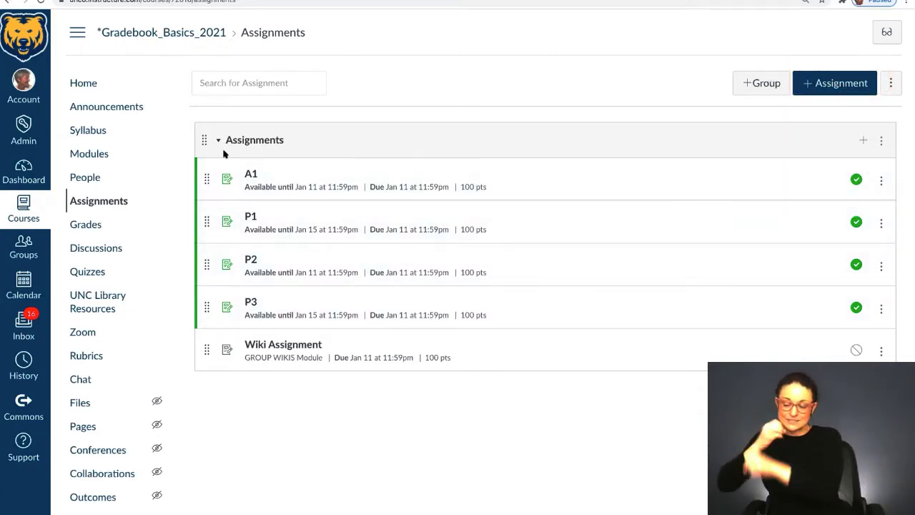
Open assignment A1 for editing and highlight its title and directions text.
click(251, 176)
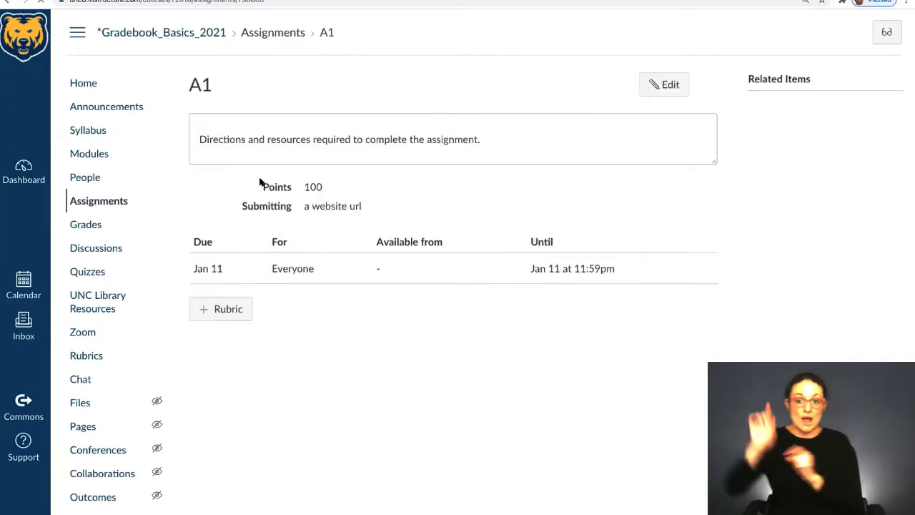
click(670, 86)
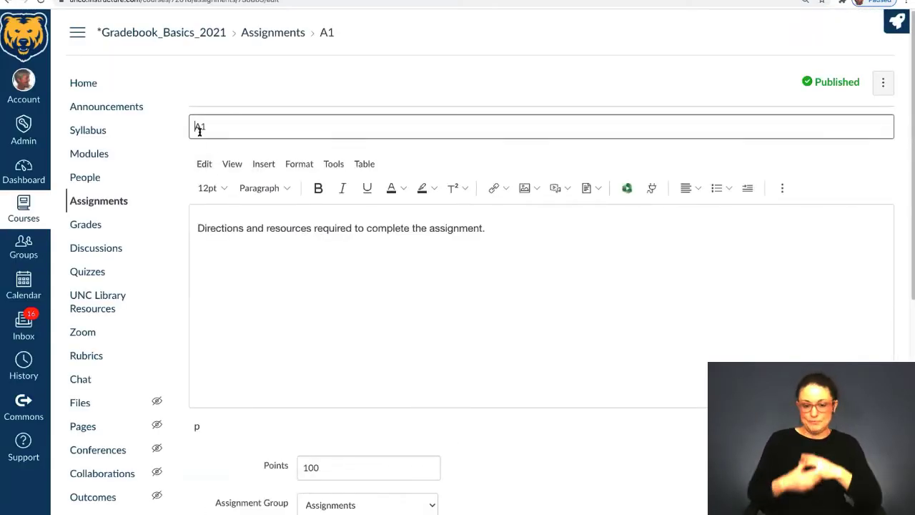
drag(217, 123, 166, 124)
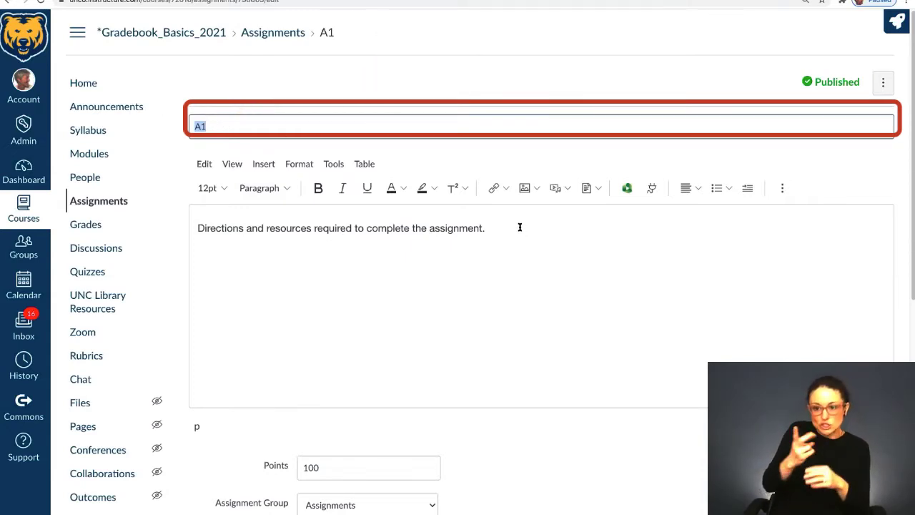
mouse_move(520, 227)
mouse_down()
mouse_move(159, 236)
mouse_move(197, 212)
mouse_up()
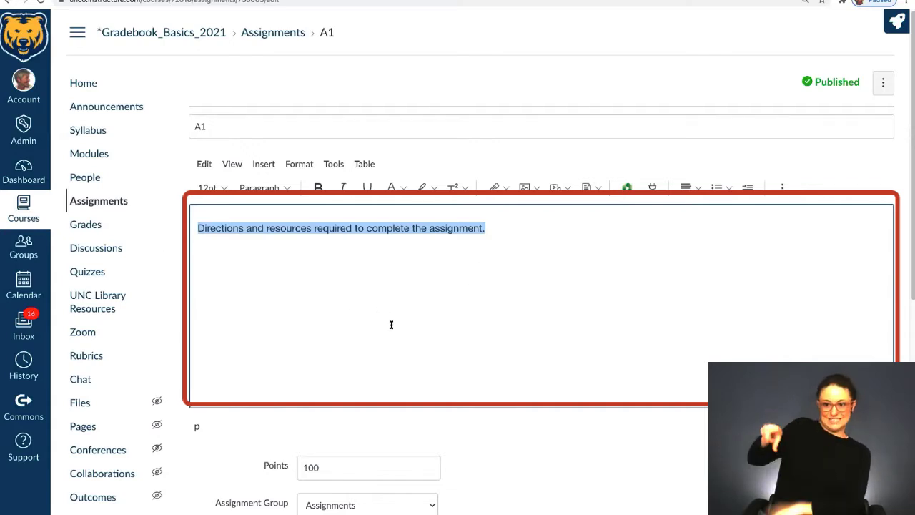
Examine assignment A1's points, grade display choices, submission type, allowed attempts and due date settings.
scroll(651, 482, down, 5)
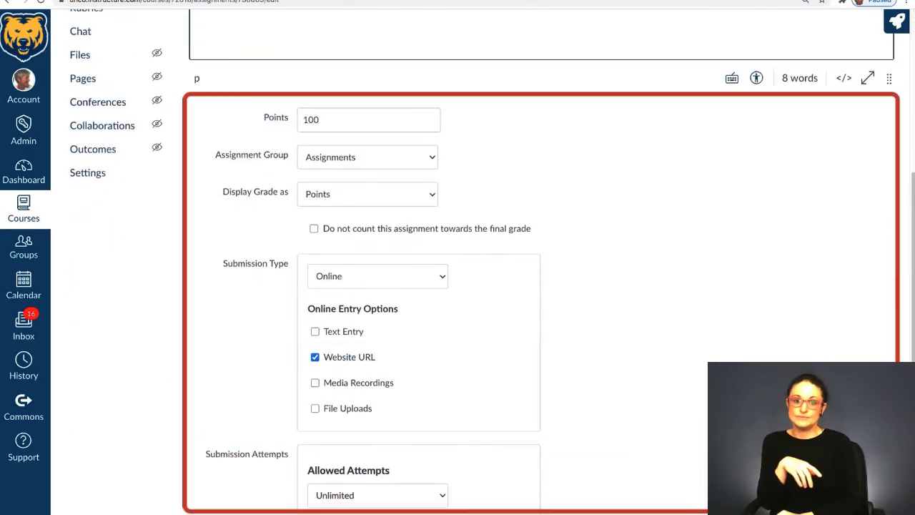
scroll(656, 508, down, 1)
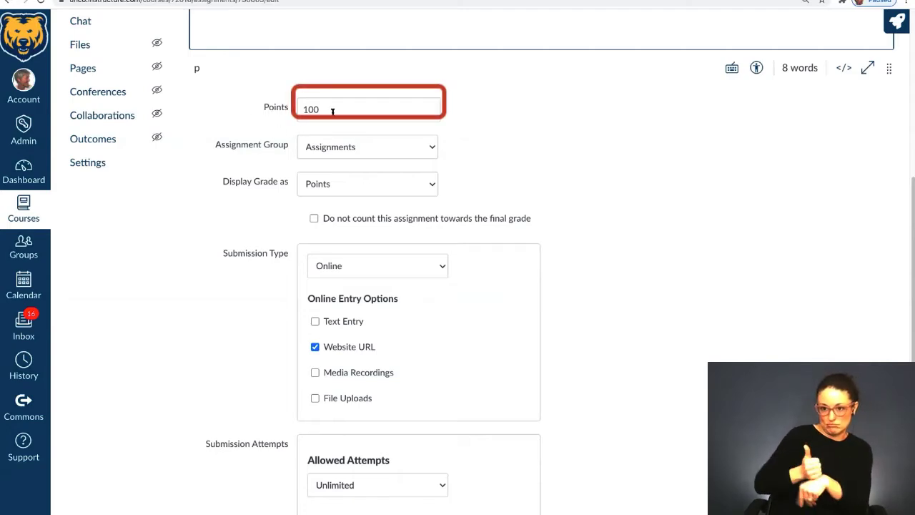
drag(333, 106, 282, 110)
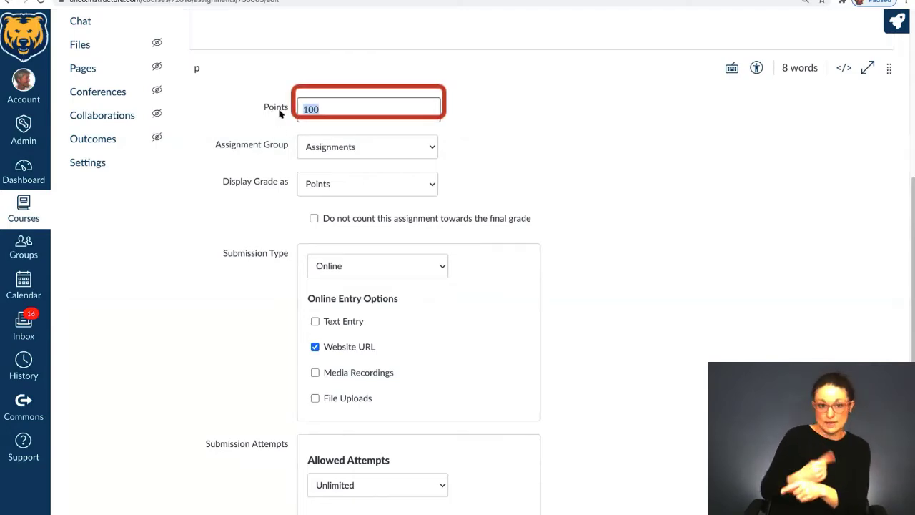
click(588, 95)
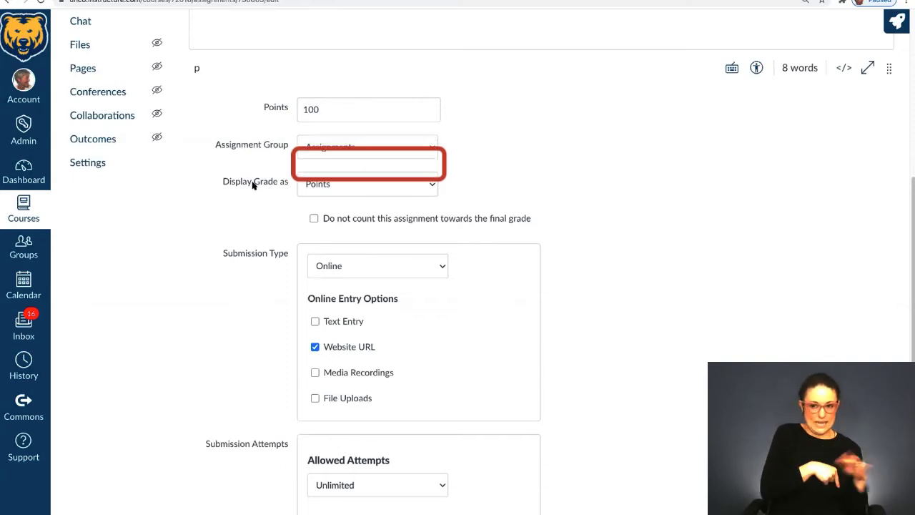
click(432, 186)
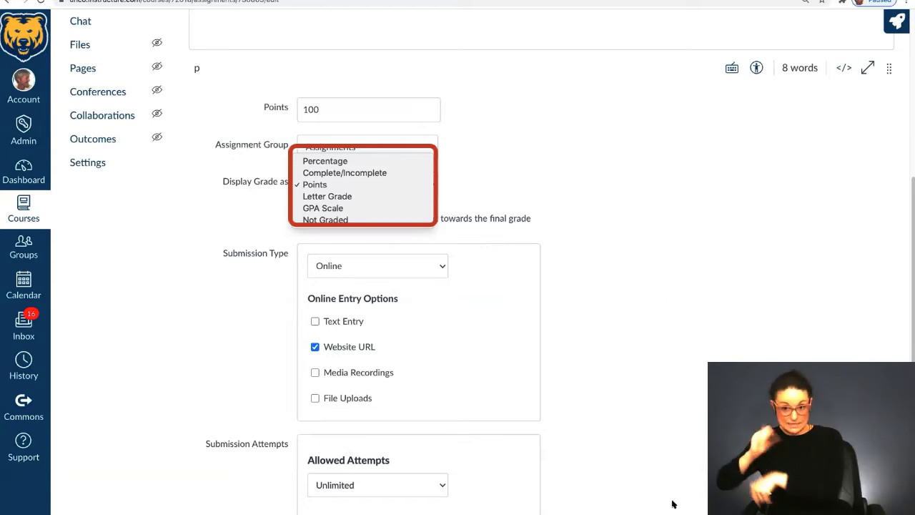
scroll(671, 420, down, 1)
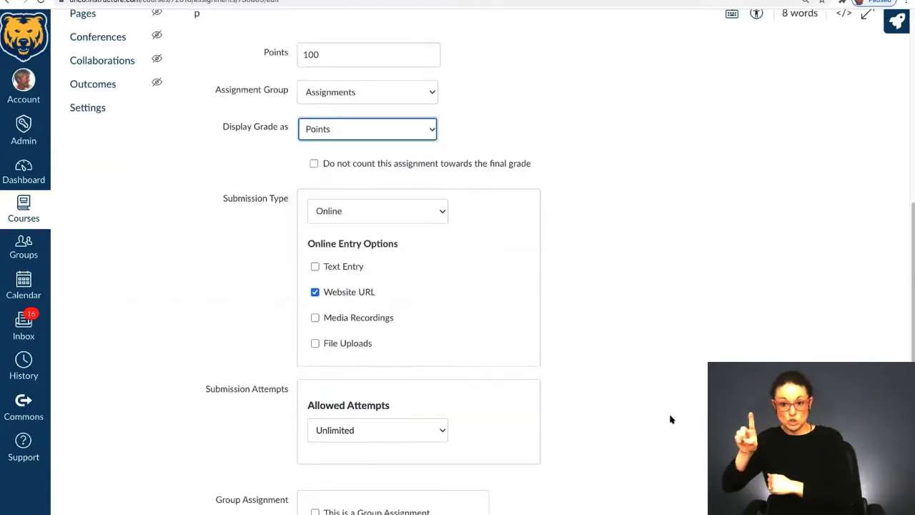
scroll(671, 419, down, 4)
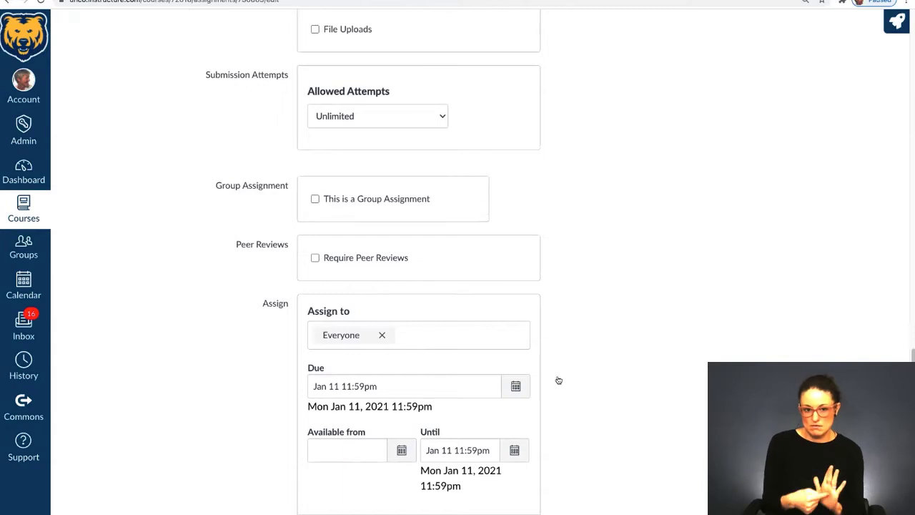
Examine the available ways to display assignment A1's grade, including Not Graded, alongside its other settings.
scroll(680, 366, up, 5)
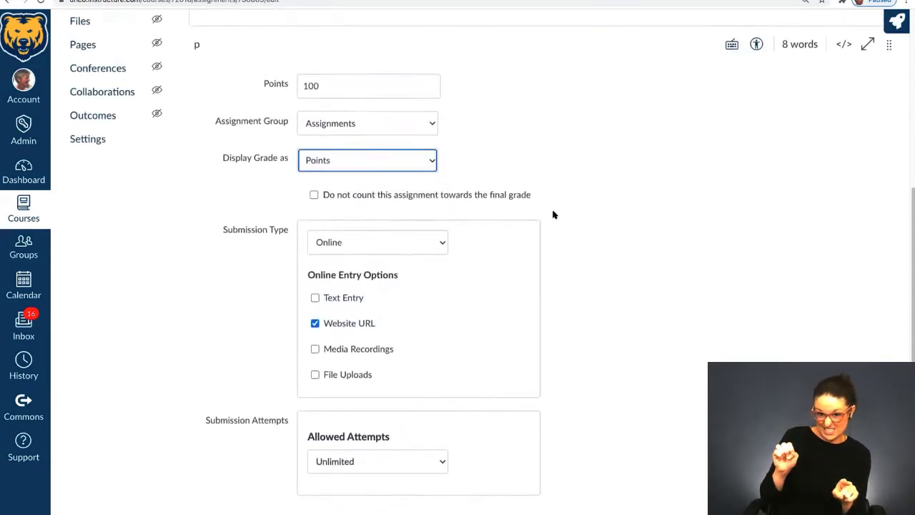
click(427, 168)
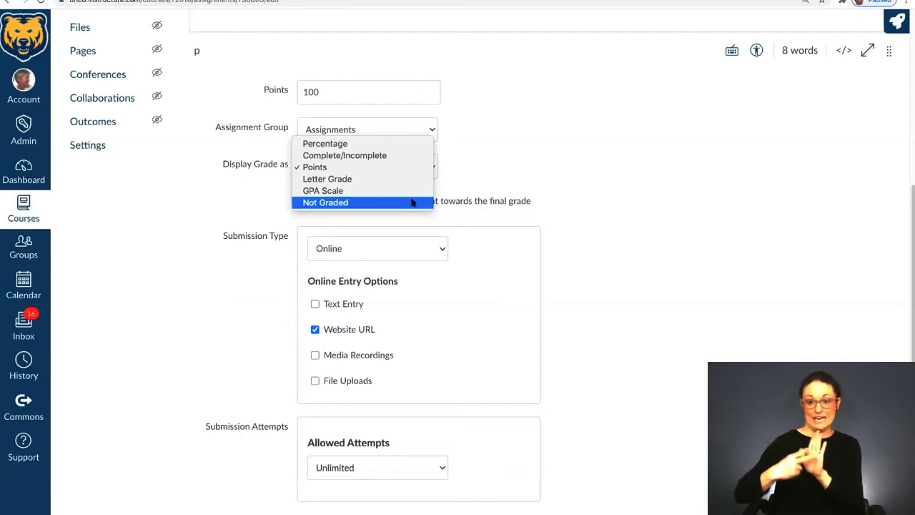
click(603, 199)
scroll(601, 195, up, 5)
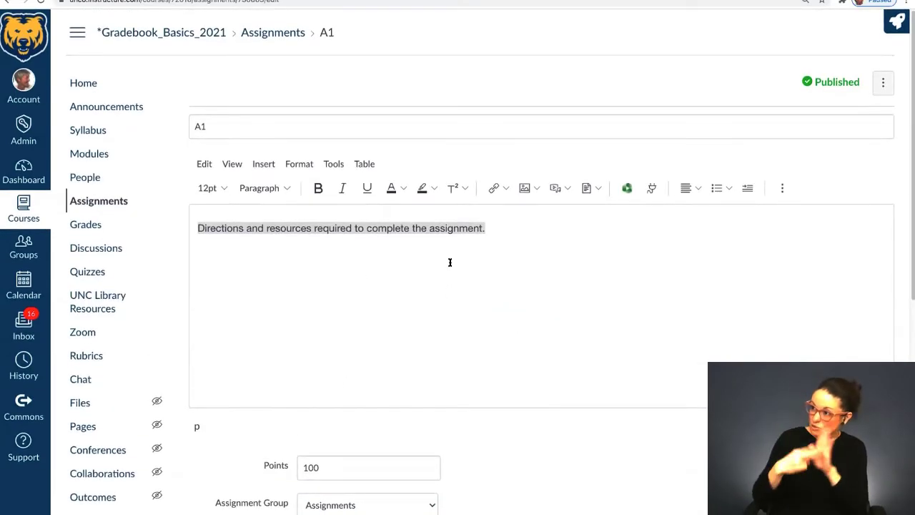
scroll(472, 286, down, 9)
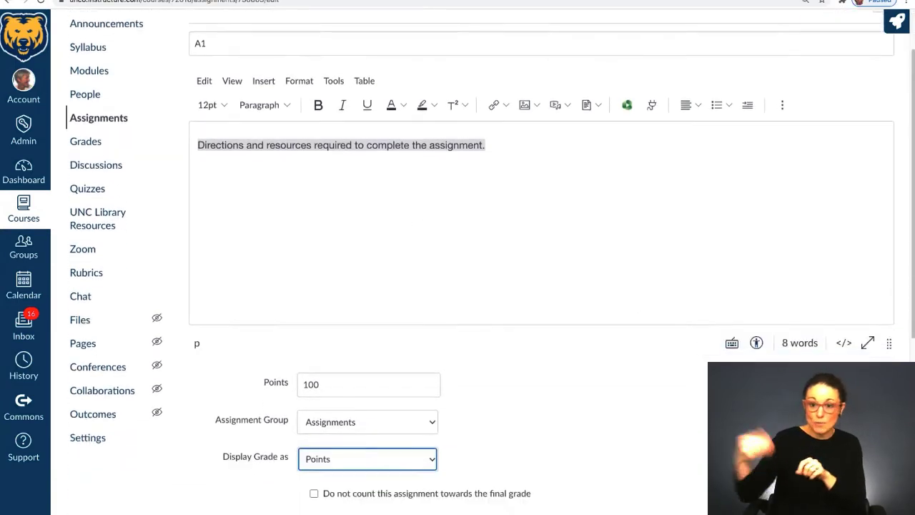
scroll(509, 439, down, 1)
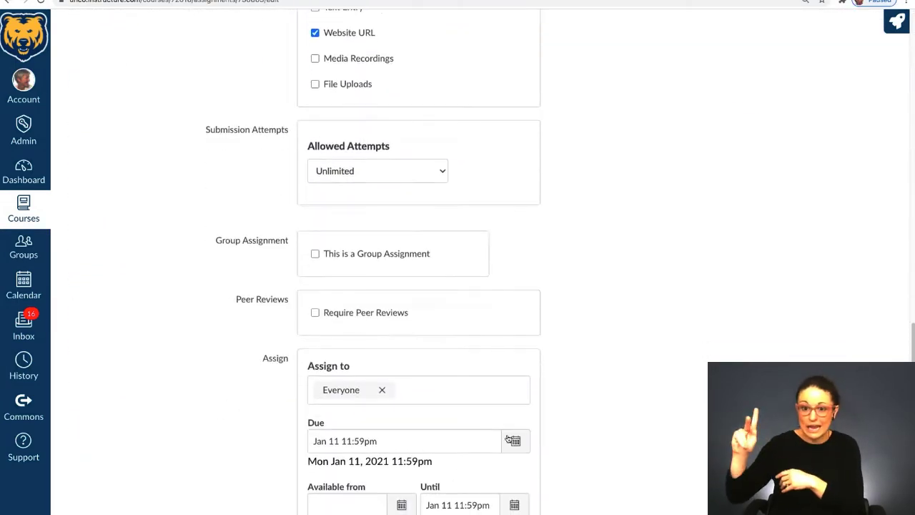
scroll(516, 465, up, 1)
scroll(690, 379, up, 2)
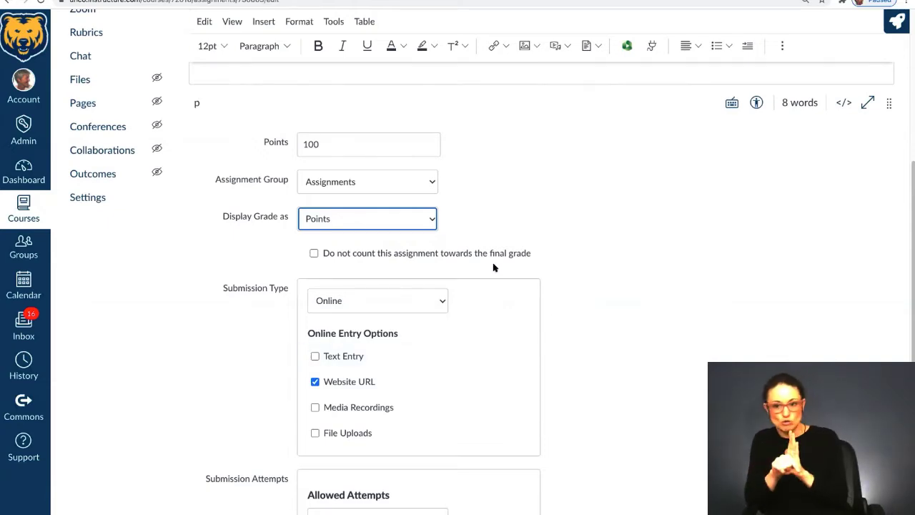
click(431, 220)
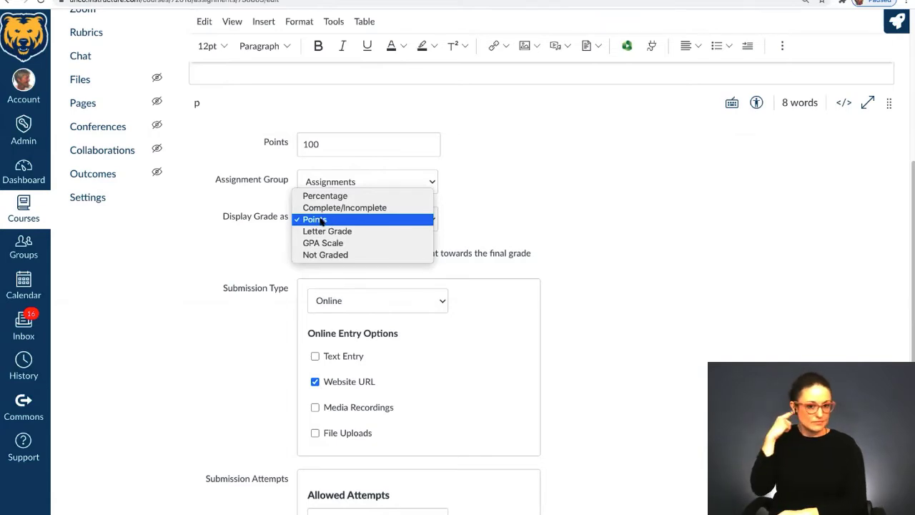
click(548, 231)
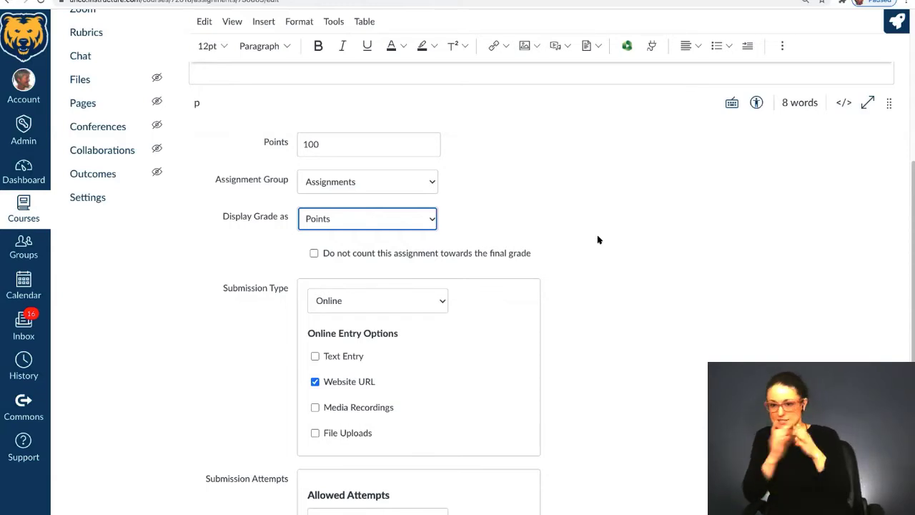
Rename assignment A1 as "Class Participation".
scroll(657, 319, up, 1)
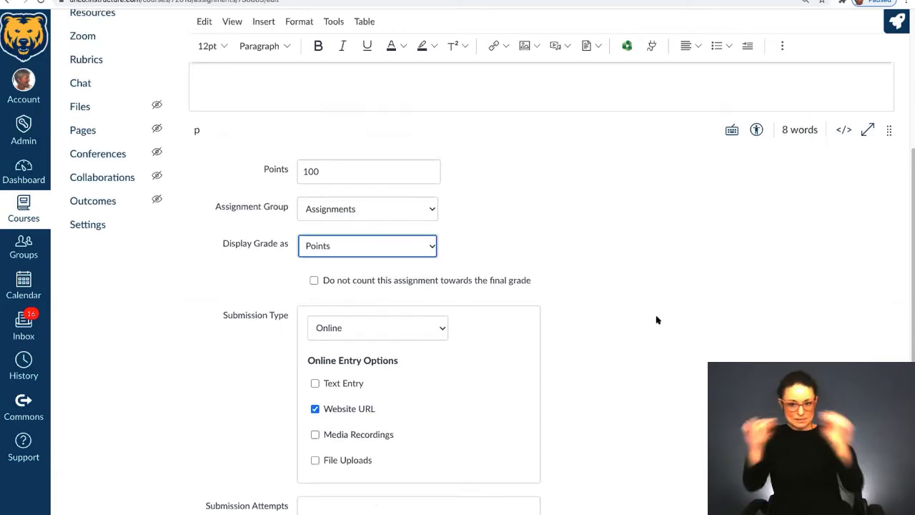
scroll(657, 320, up, 5)
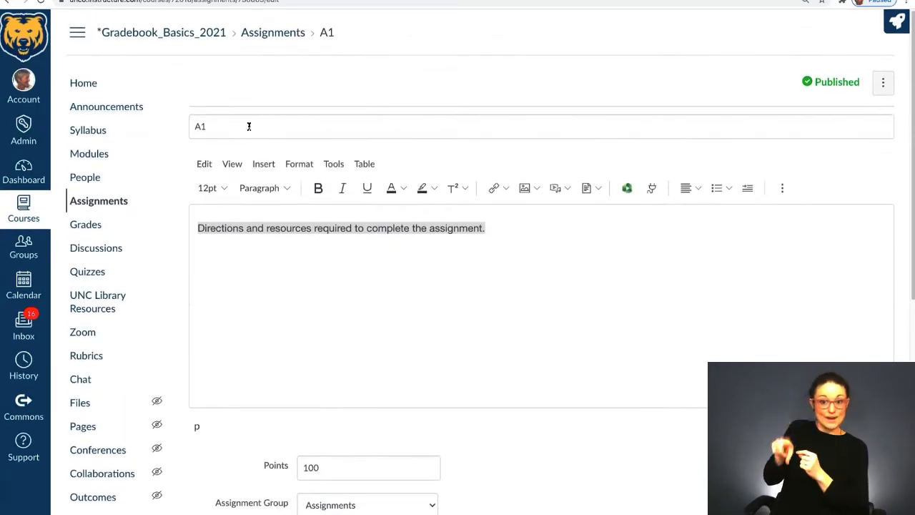
drag(249, 126, 166, 129)
text(Class)
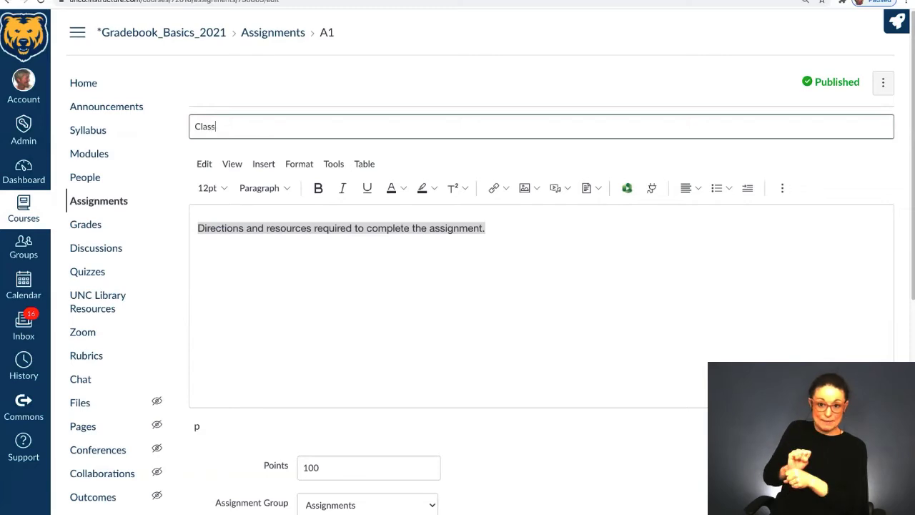
text( Parti)
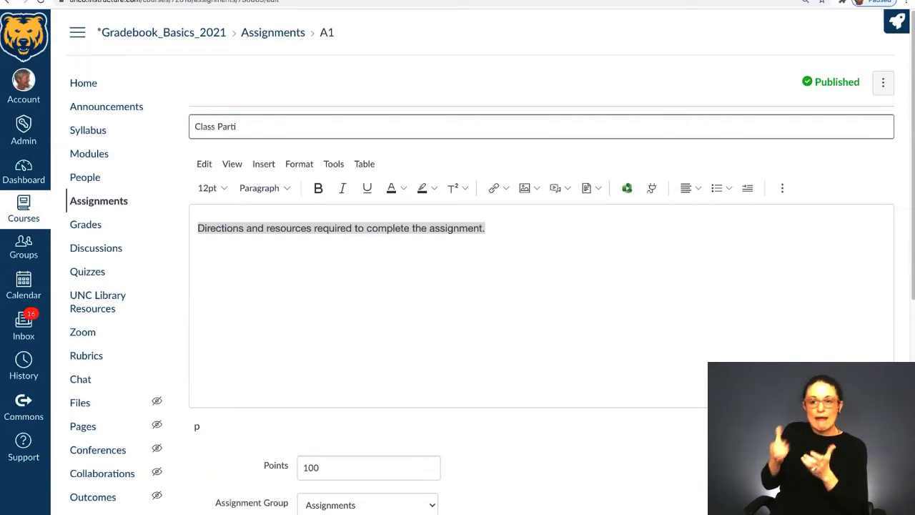
text(cipation)
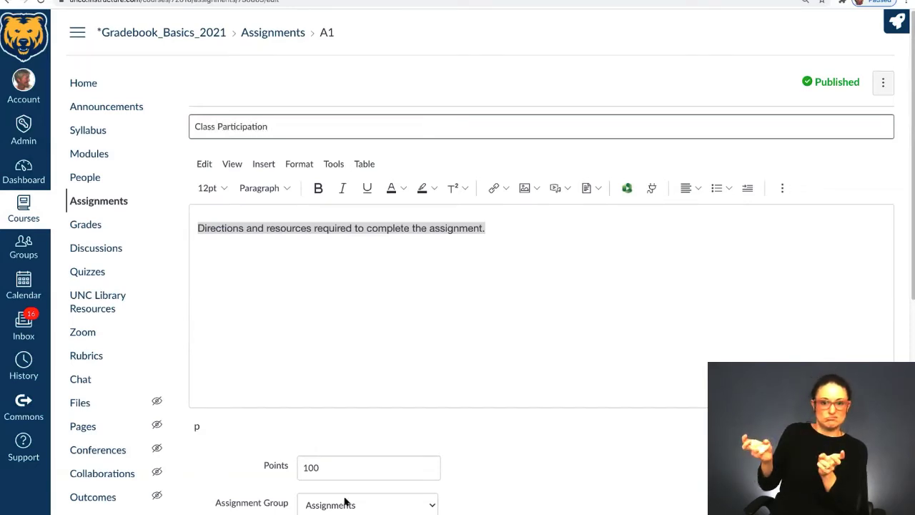
Choose Points as the grade display for the Class Participation assignment and review its online submission options.
scroll(506, 481, down, 6)
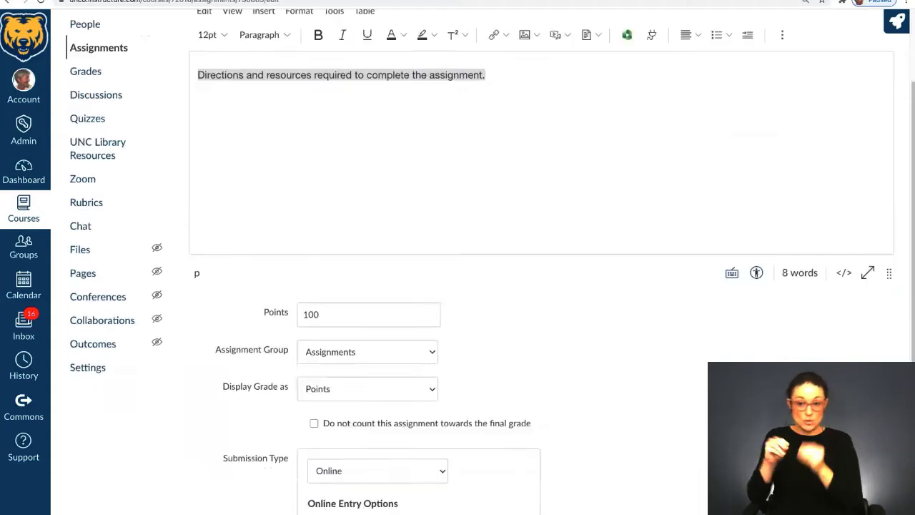
scroll(464, 445, down, 4)
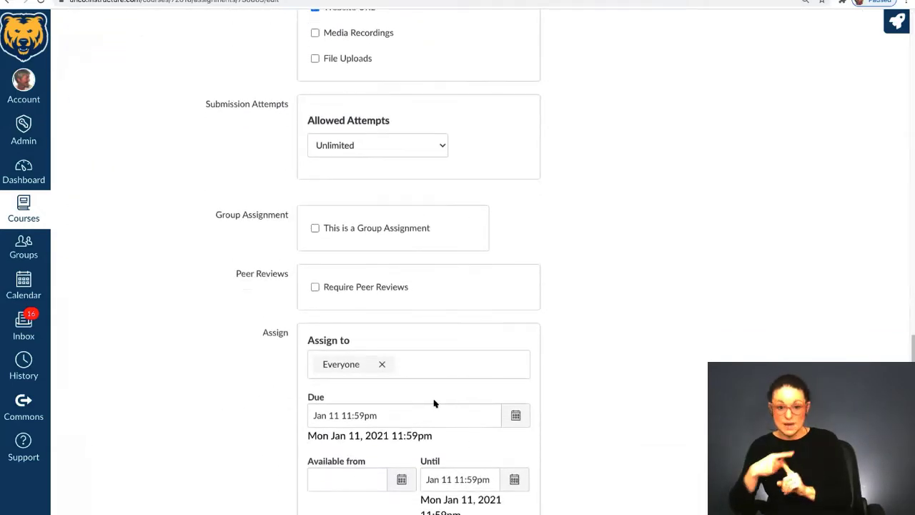
scroll(626, 428, up, 10)
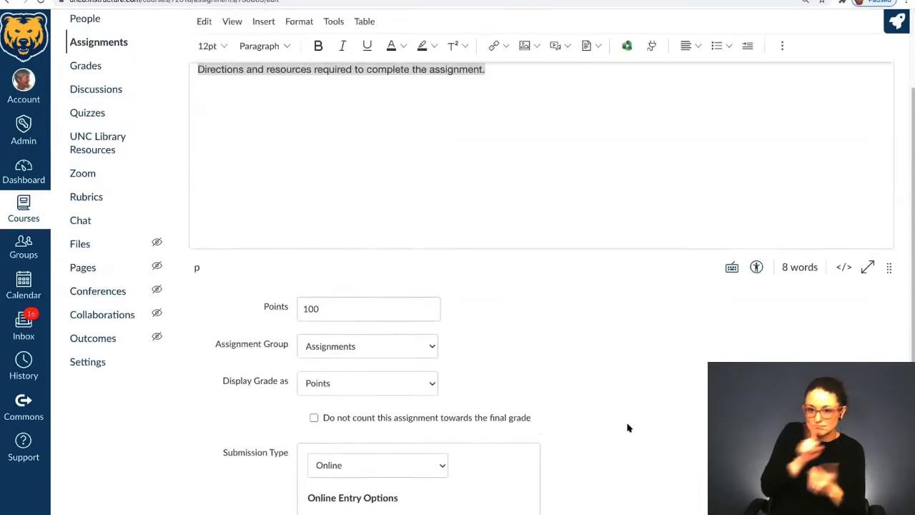
click(433, 483)
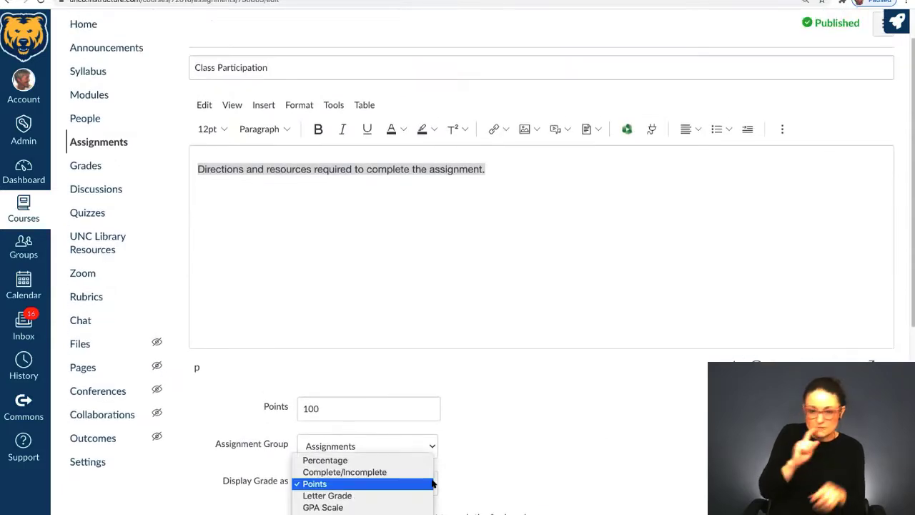
click(357, 484)
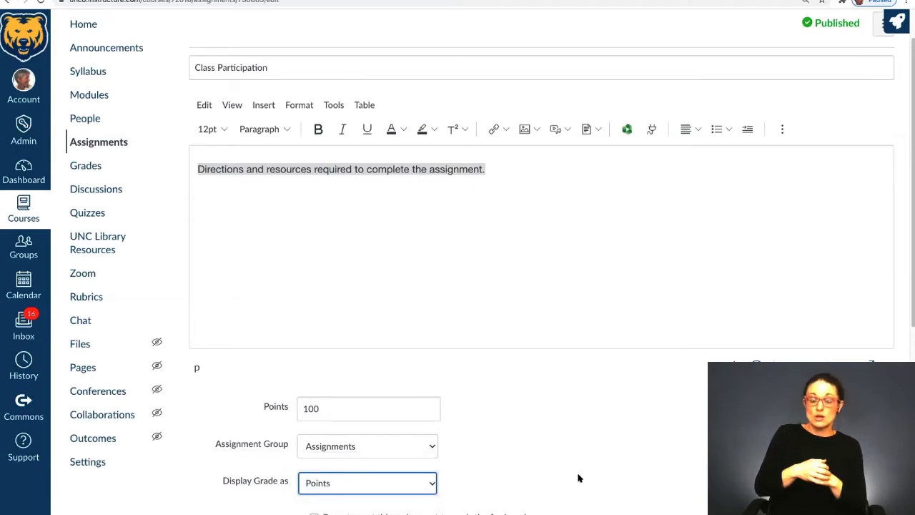
scroll(568, 473, down, 3)
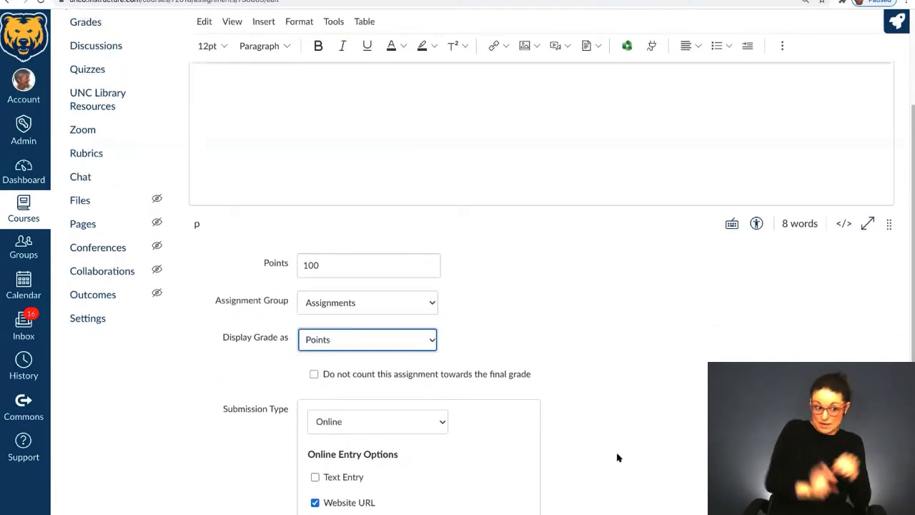
scroll(492, 466, down, 1)
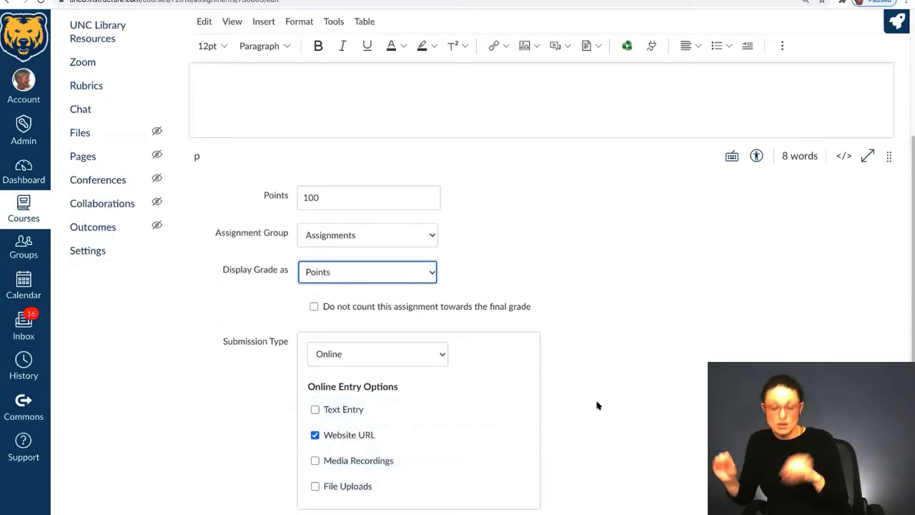
scroll(598, 408, up, 1)
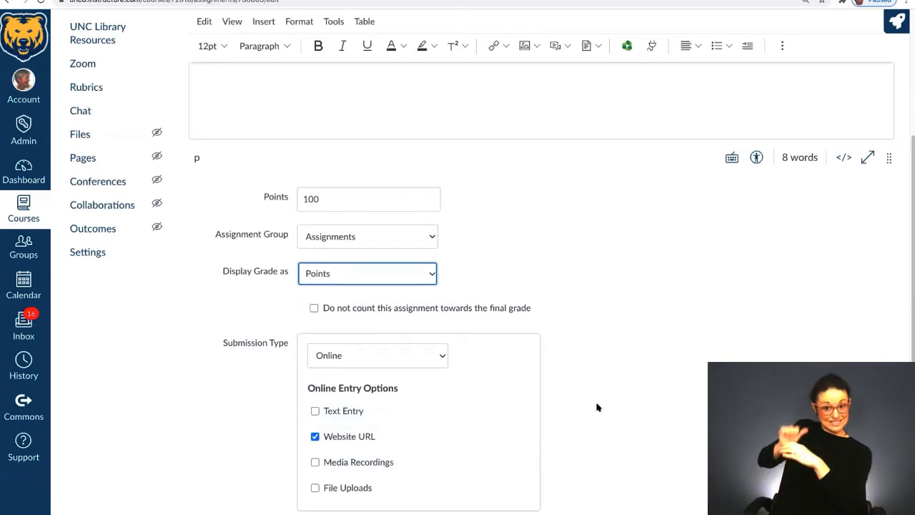
Rename the Class Participation assignment back to "A1".
scroll(596, 405, up, 4)
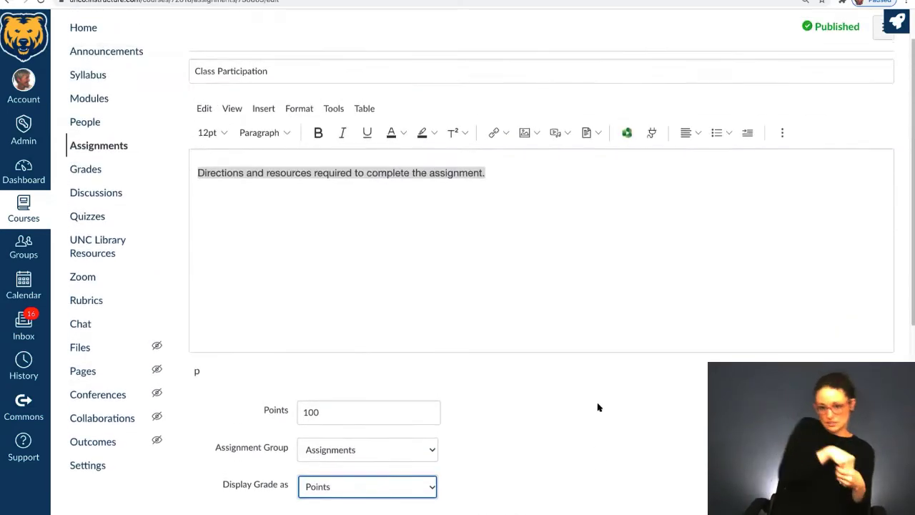
drag(279, 121, 183, 125)
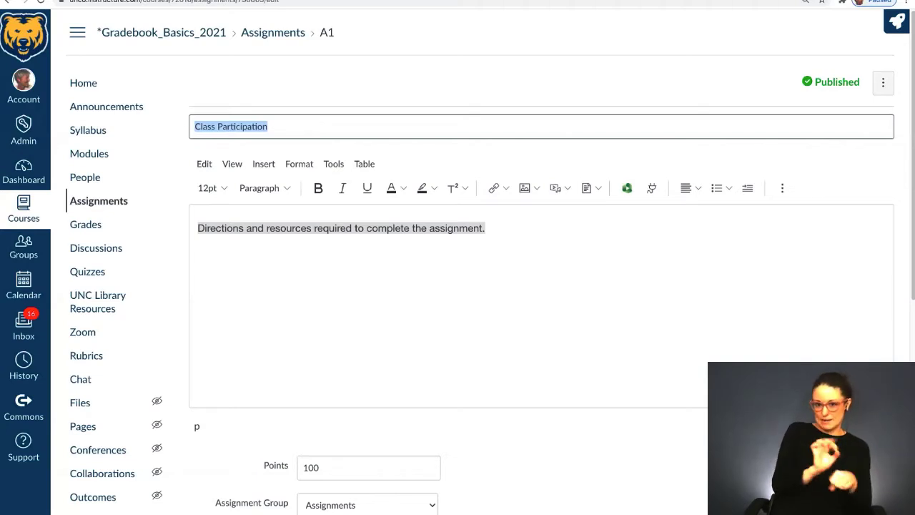
text(A1)
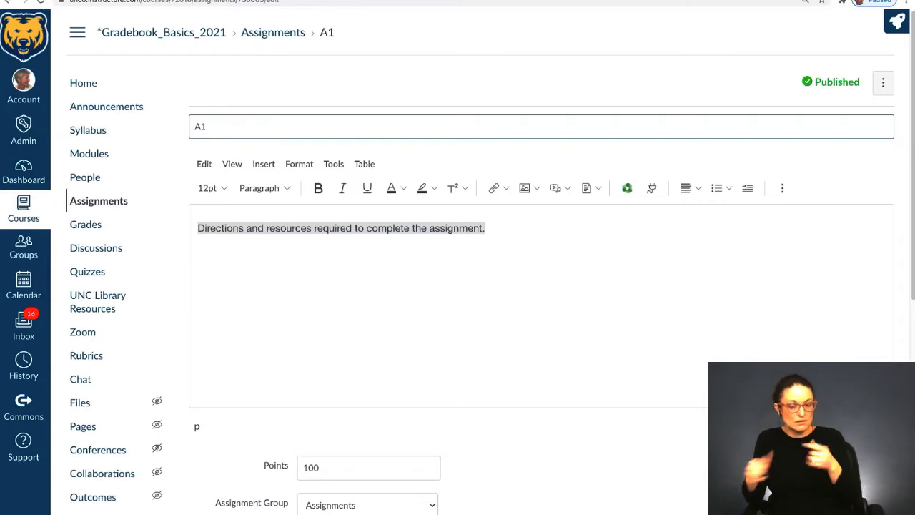
Try the On Paper, External Tool and No Submission types for assignment A1, and return the submission type to Online.
scroll(606, 492, down, 4)
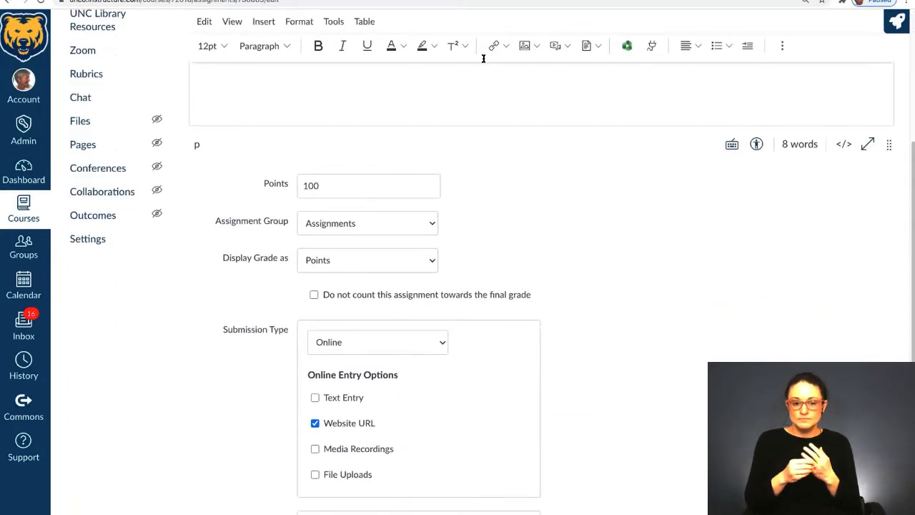
scroll(684, 323, down, 2)
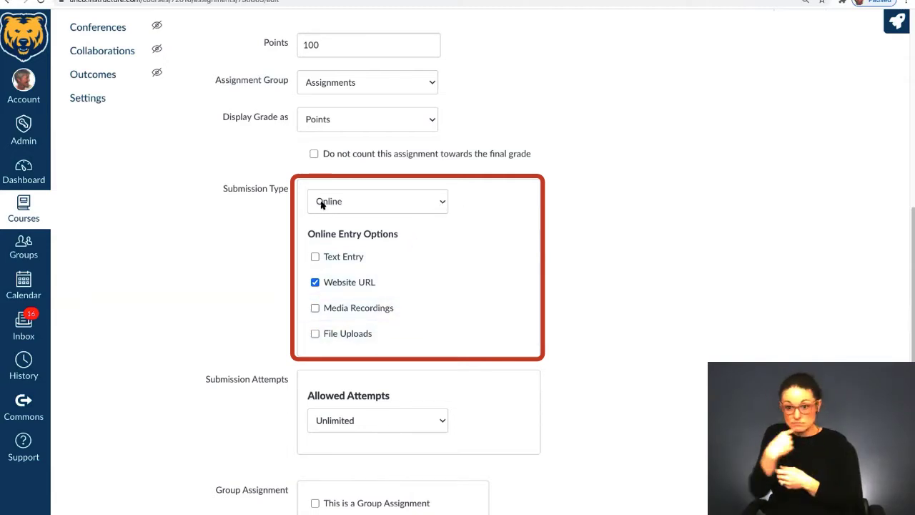
click(441, 203)
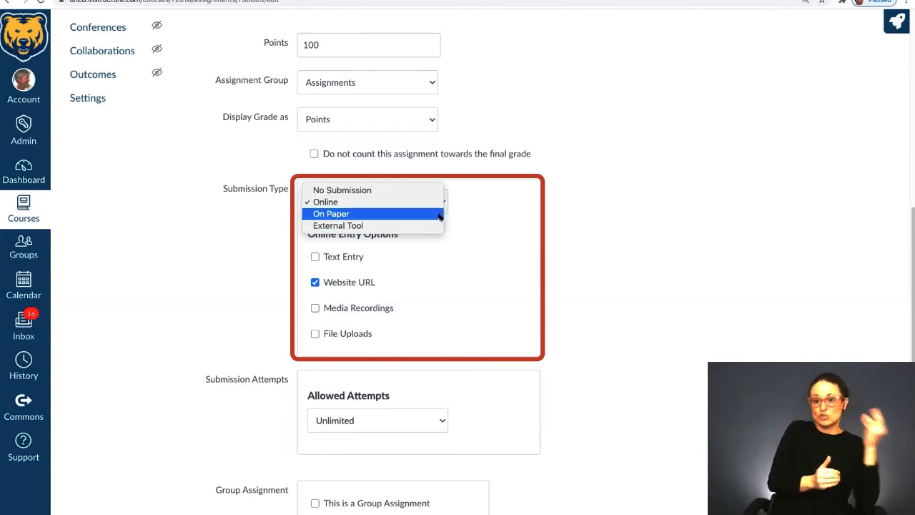
click(439, 214)
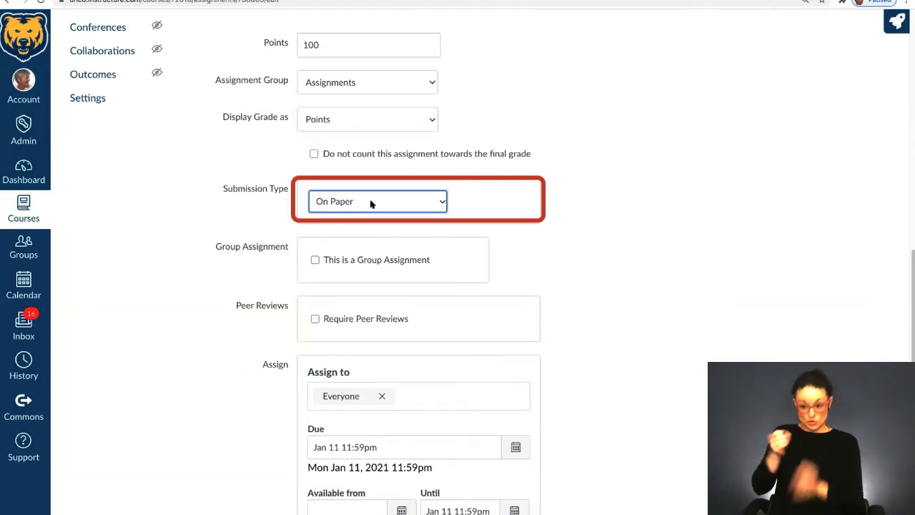
click(441, 203)
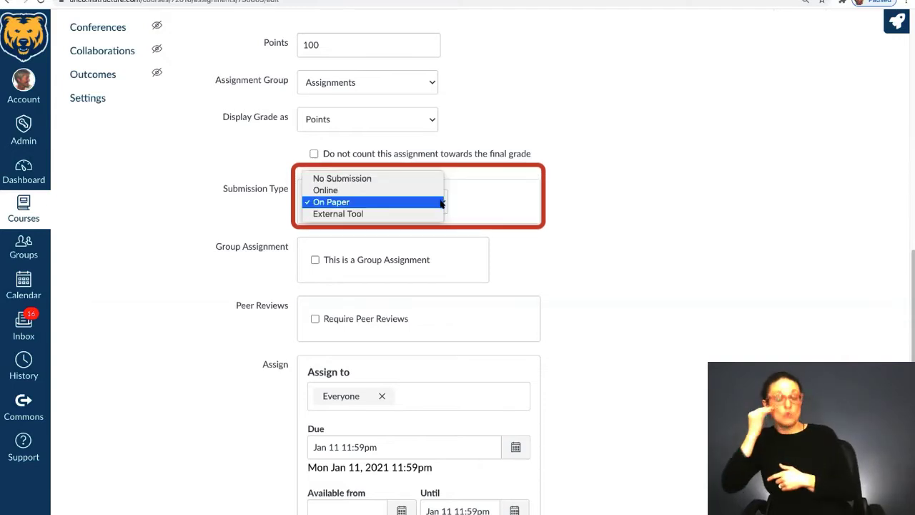
click(438, 213)
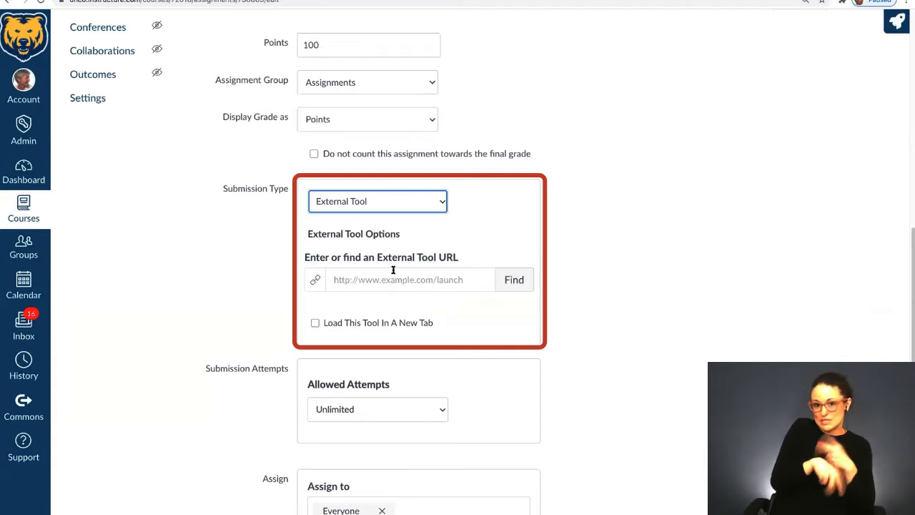
click(440, 203)
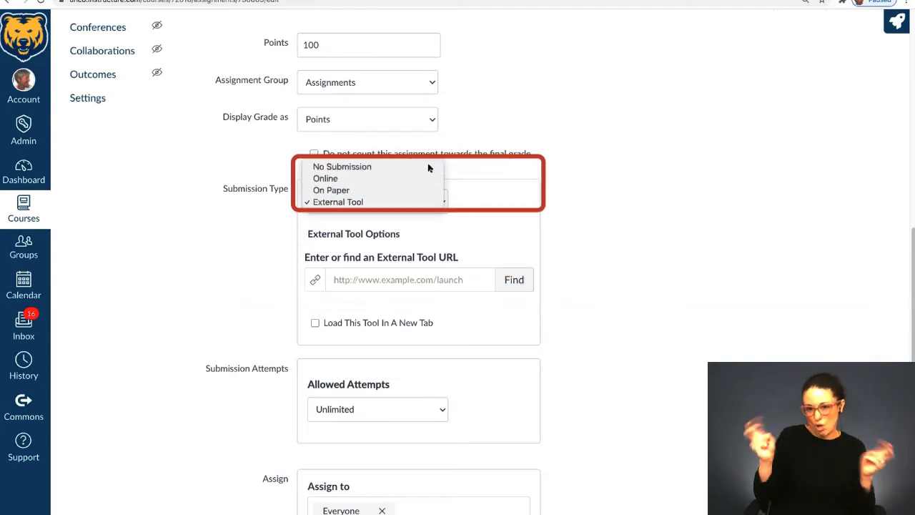
click(429, 168)
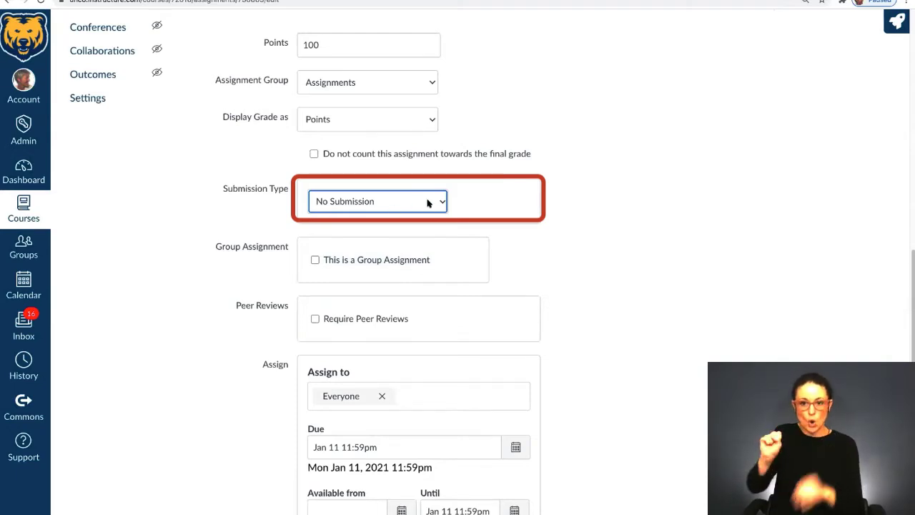
click(428, 202)
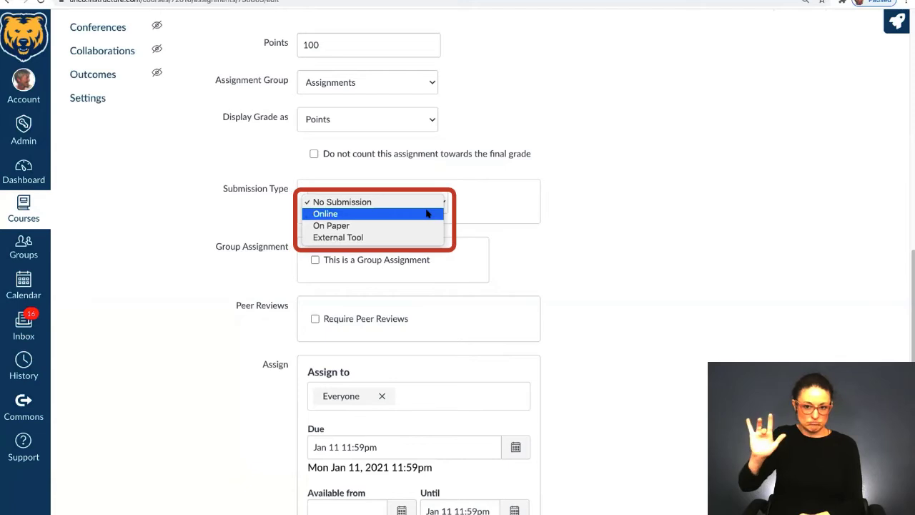
click(427, 213)
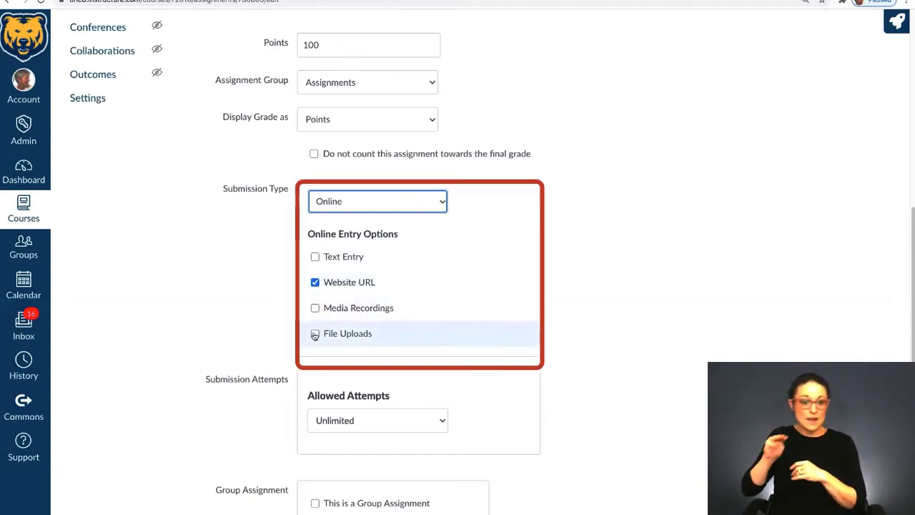
Allow File Uploads as A1's online entry option in place of Website URL.
click(368, 334)
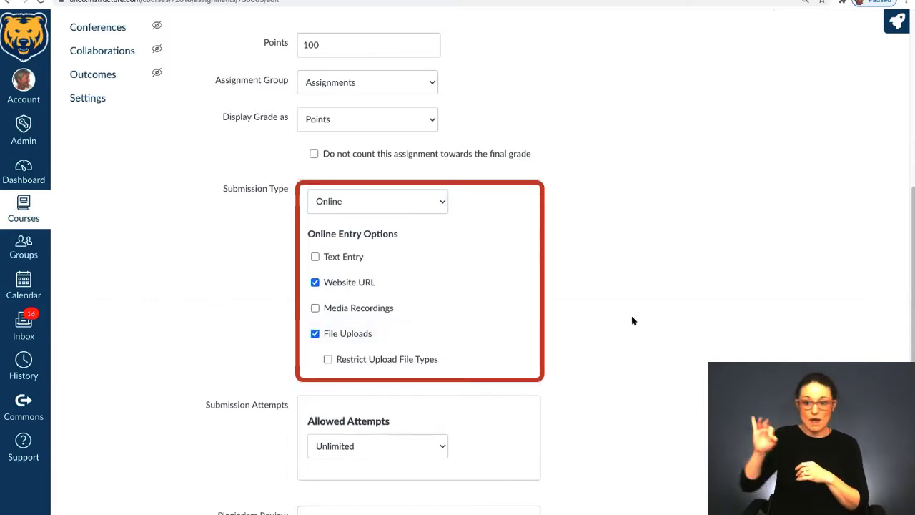
click(315, 282)
scroll(665, 314, down, 2)
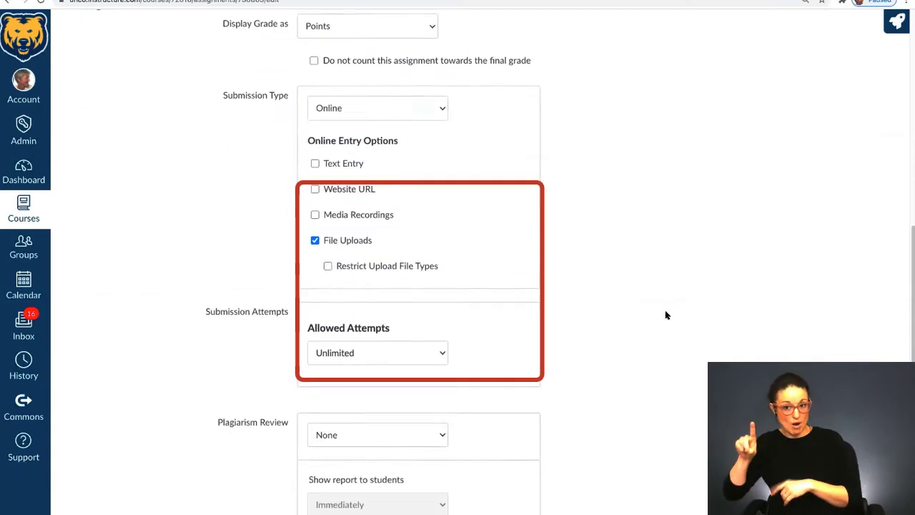
scroll(665, 315, down, 1)
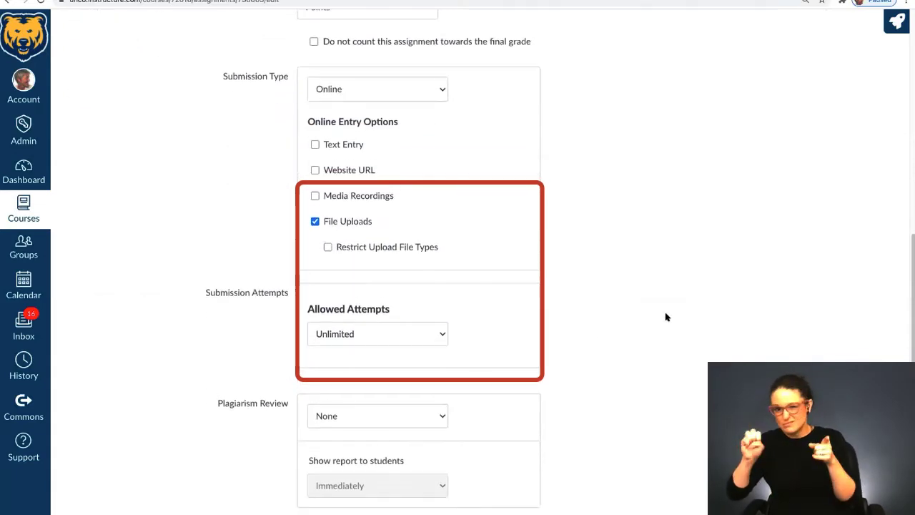
Swap the online entry option from File Uploads to Website URL, and switch it back to File Uploads.
click(315, 157)
click(315, 208)
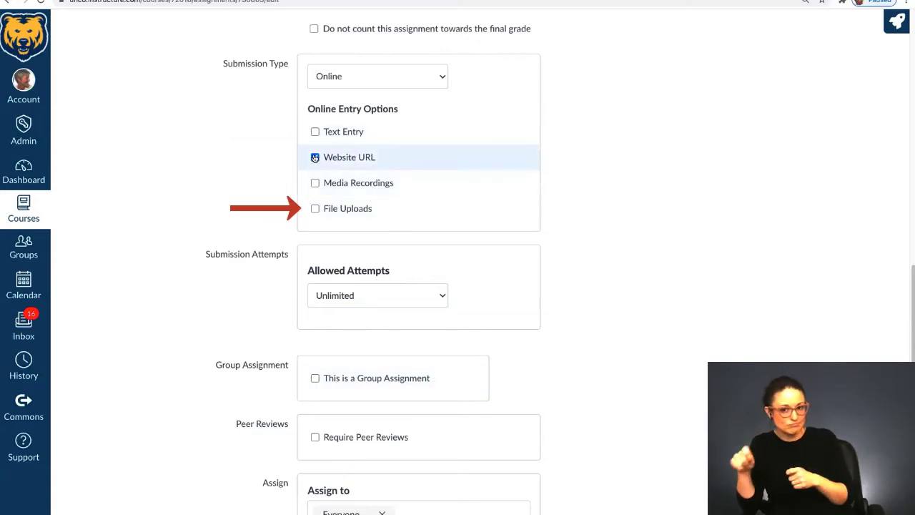
click(316, 157)
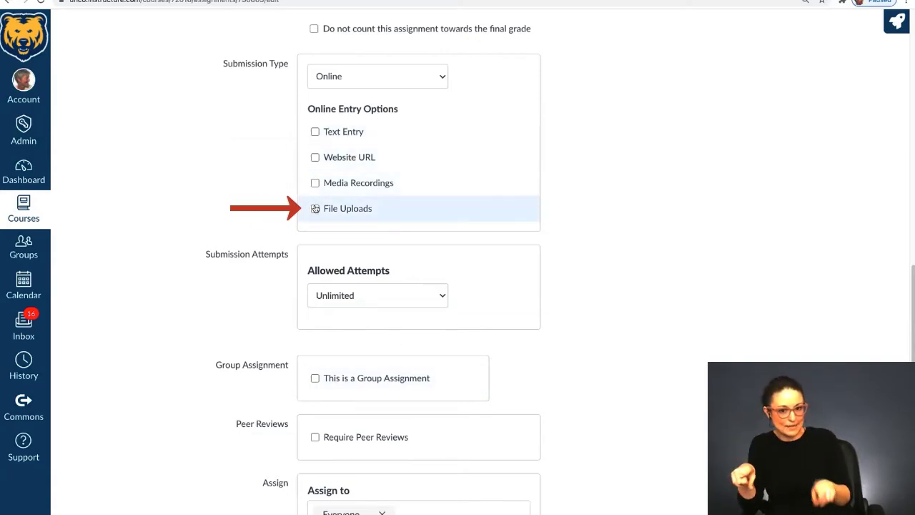
click(316, 208)
Allow Text Entry alongside File Uploads, set the plagiarism review to Turnitin, and look over its similarity report settings.
scroll(303, 391, down, 1)
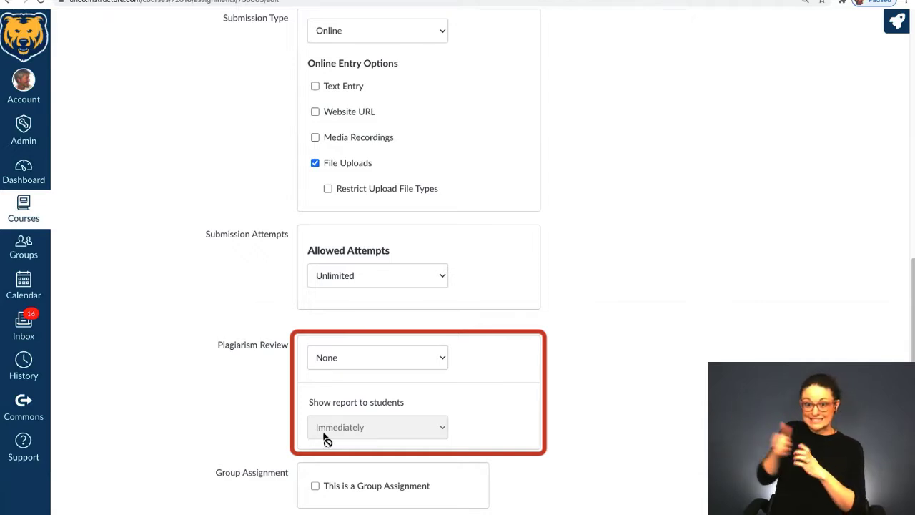
click(316, 87)
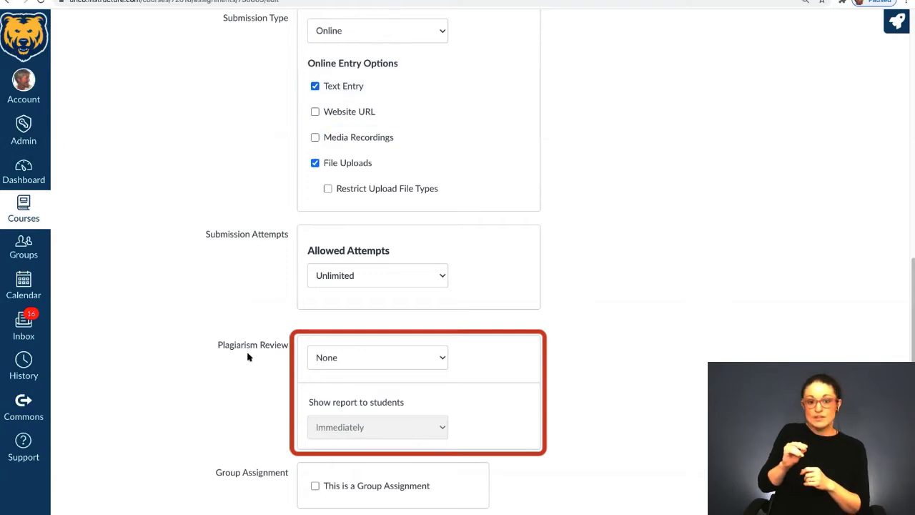
click(440, 359)
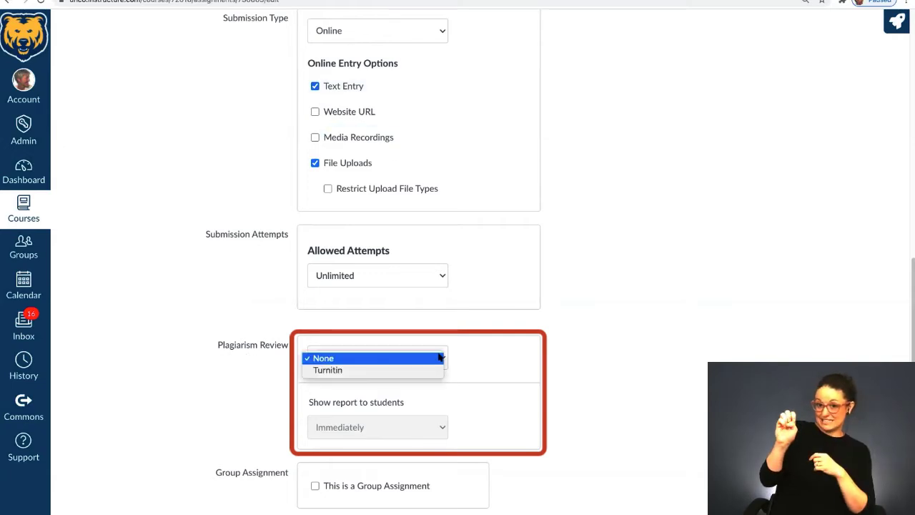
click(436, 370)
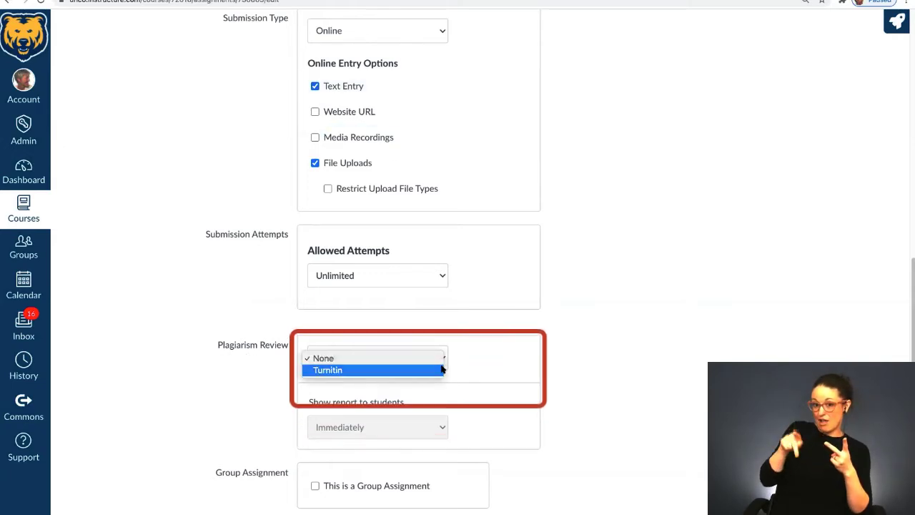
scroll(673, 358, down, 2)
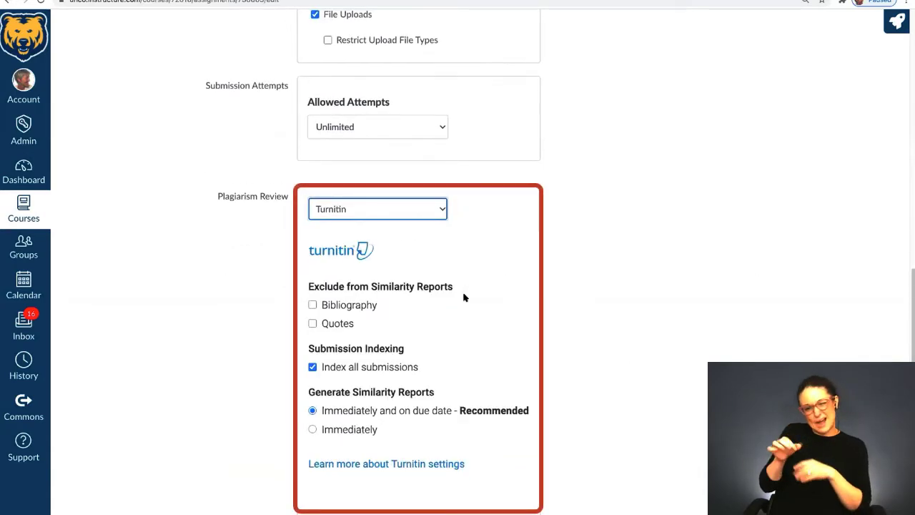
scroll(663, 395, up, 2)
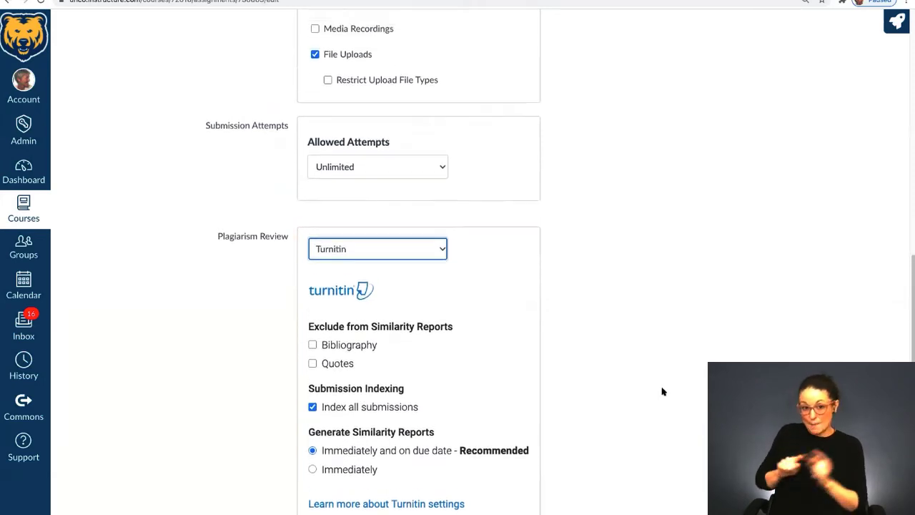
scroll(662, 390, up, 2)
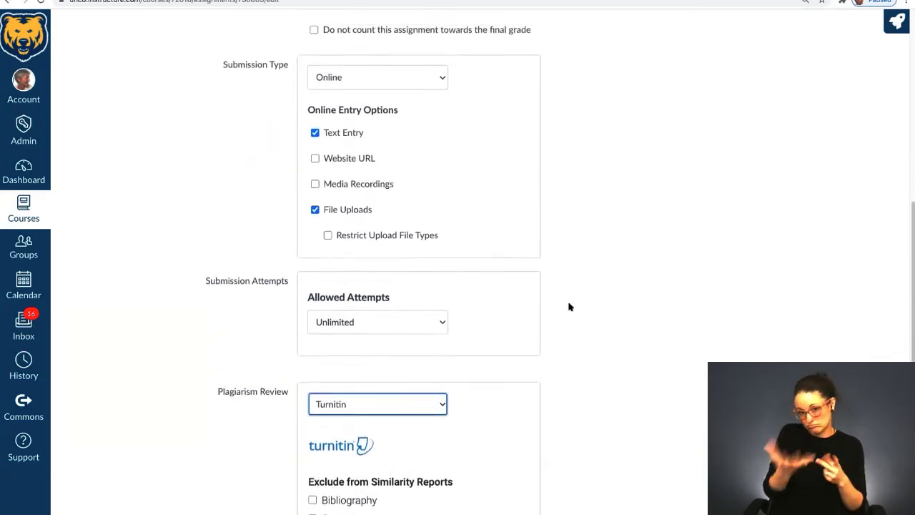
Remove Text Entry from the online entry options and reset the plagiarism review to None.
click(316, 148)
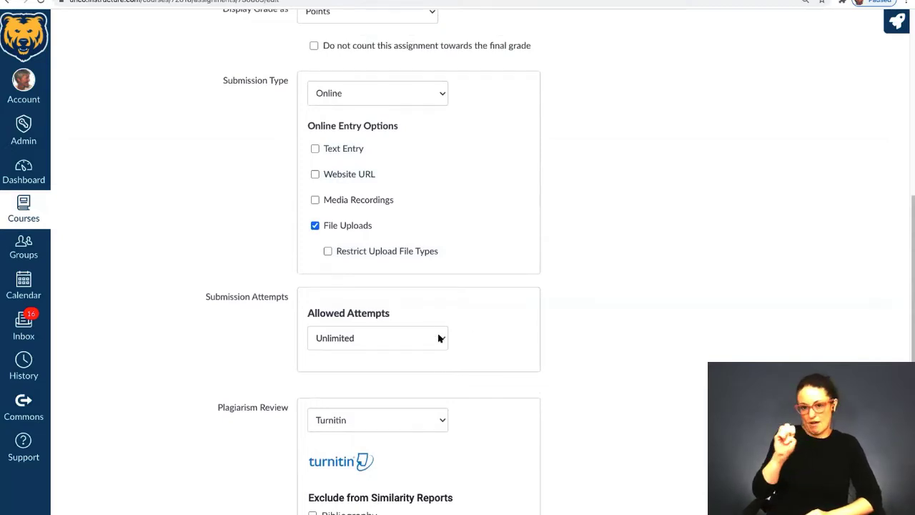
click(438, 421)
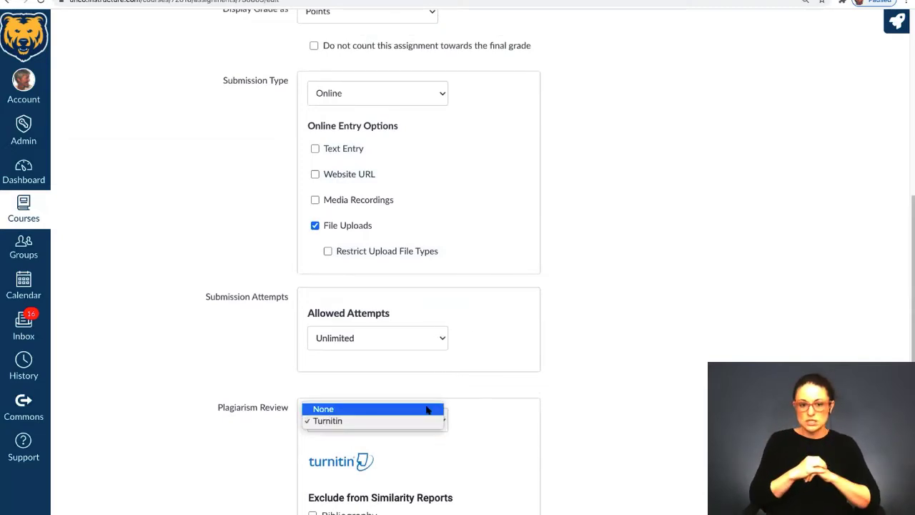
click(619, 328)
key(Up)
Examine the choices for allowed submission attempts and keep Unlimited.
scroll(625, 293, down, 2)
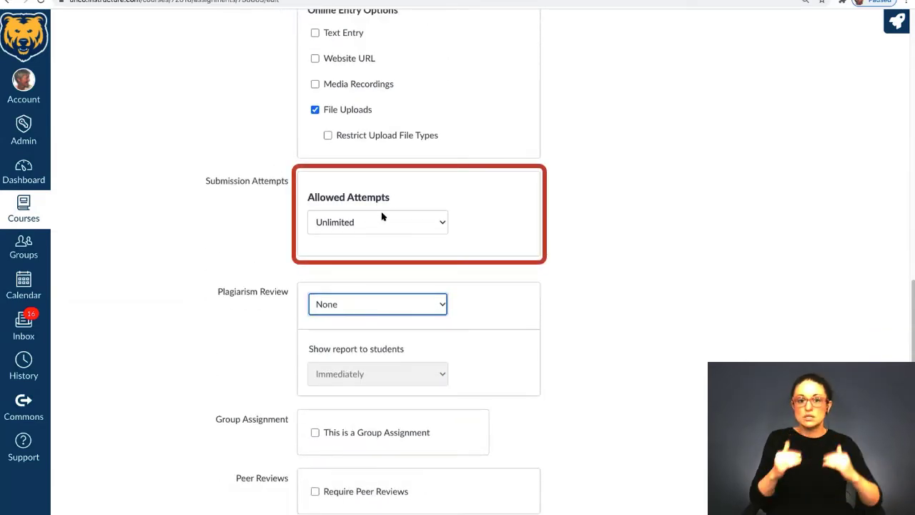
click(438, 223)
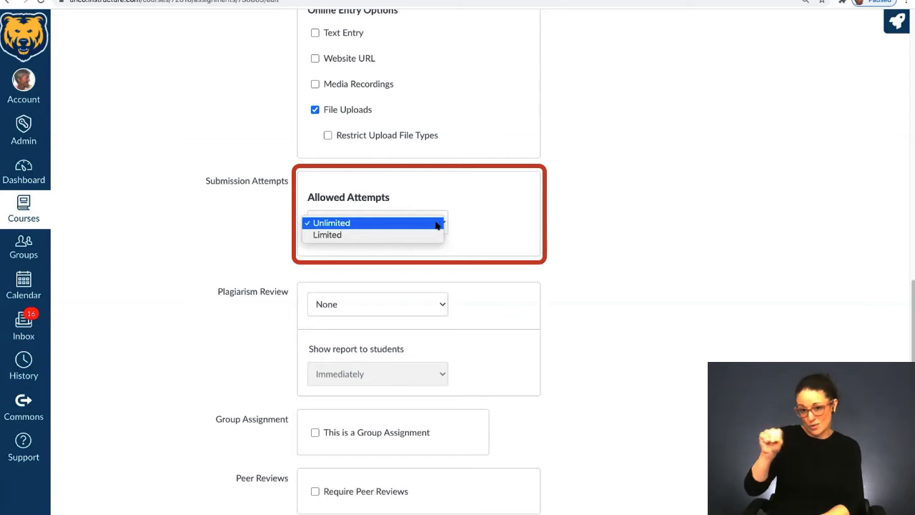
click(436, 224)
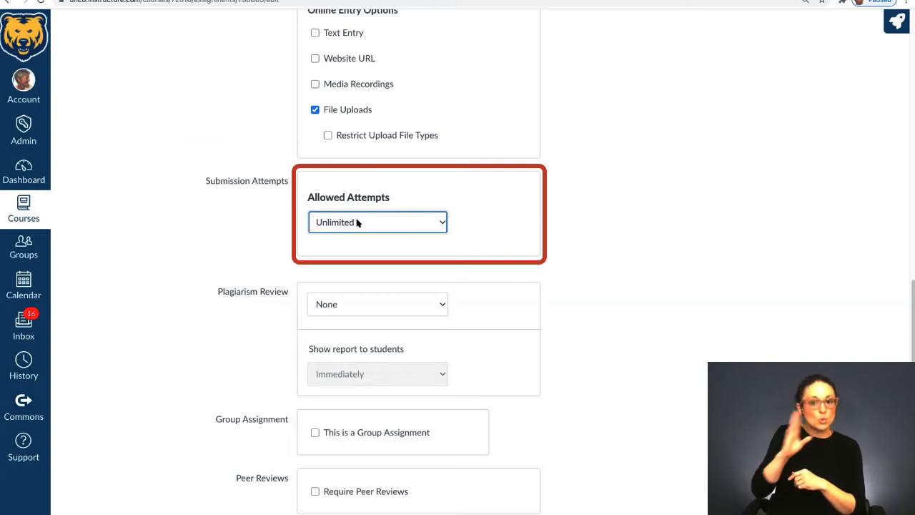
Examine assignment A1's group assignment, peer review, assignee, due date and availability settings.
scroll(625, 199, down, 2)
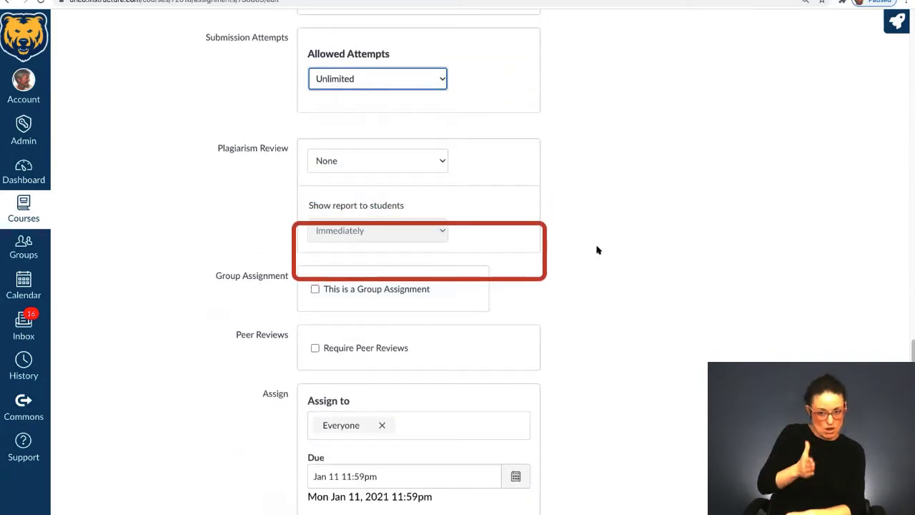
scroll(322, 281, down, 1)
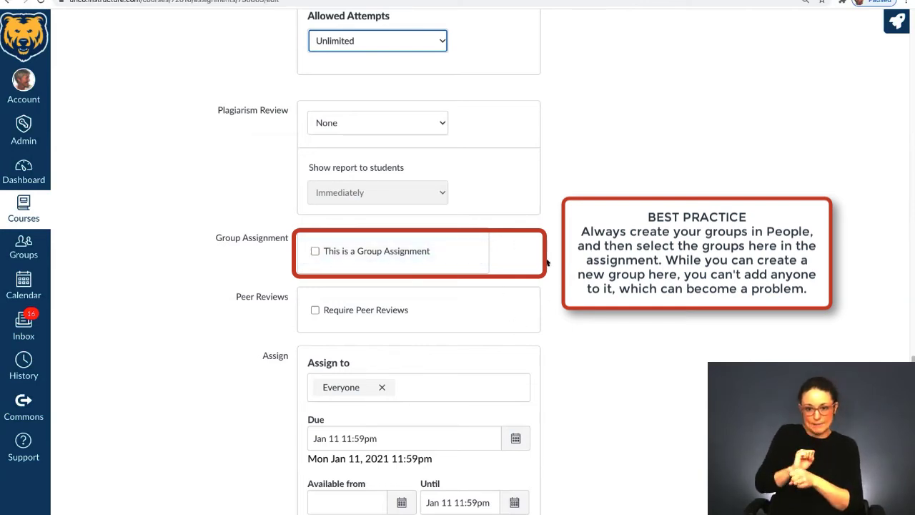
scroll(429, 251, down, 1)
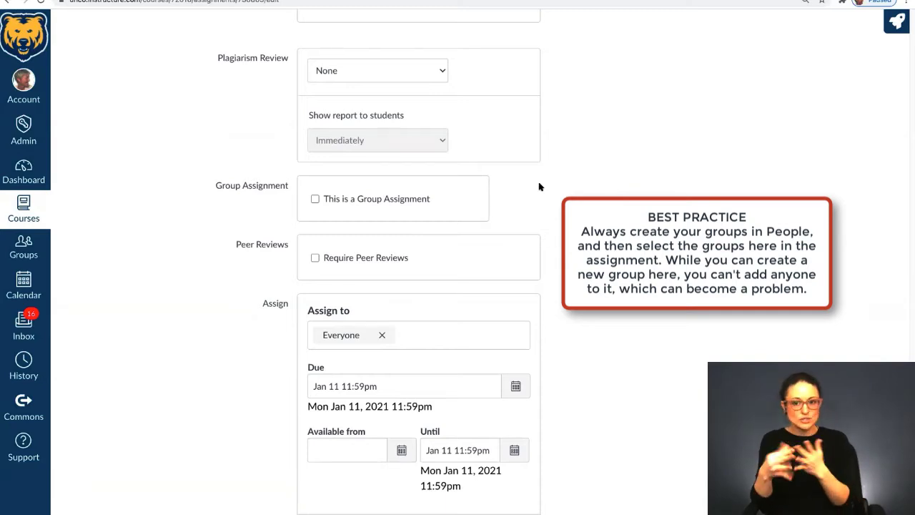
scroll(413, 219, up, 1)
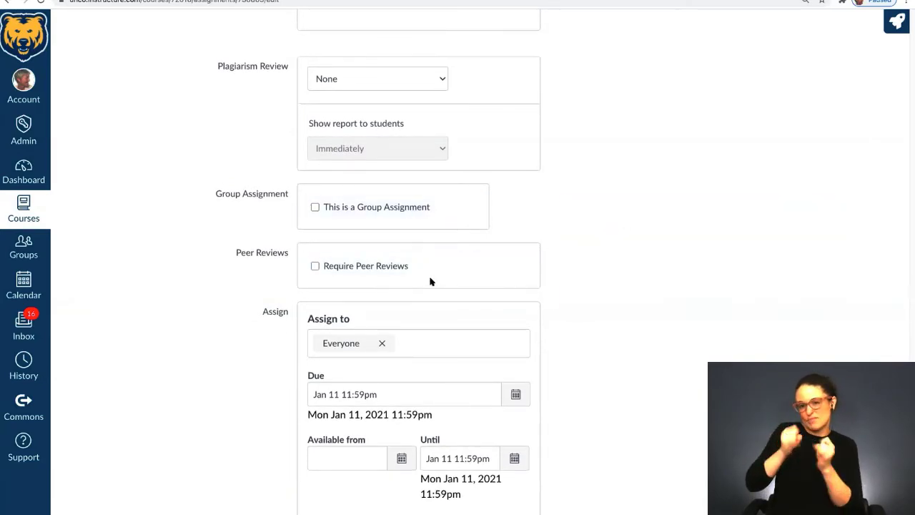
scroll(662, 207, down, 2)
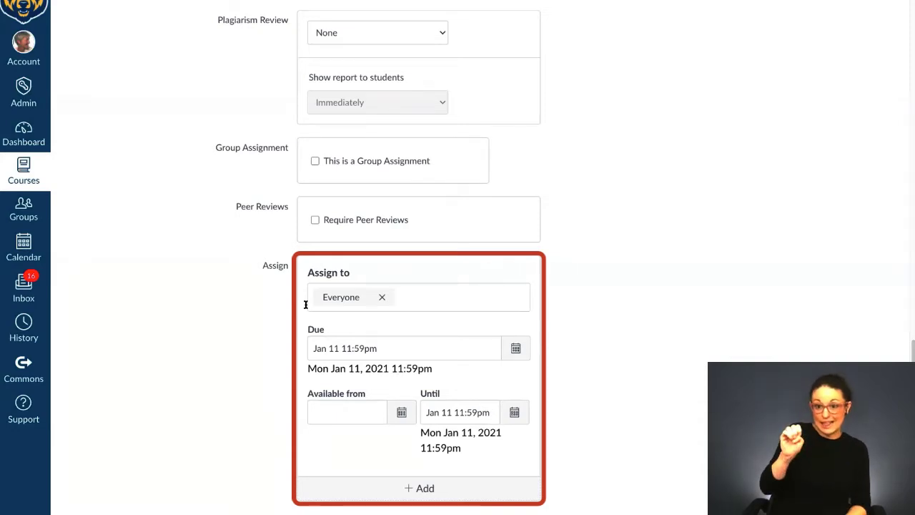
Try adding the first listed student as an assignee alongside Everyone, and remove that student again.
click(432, 293)
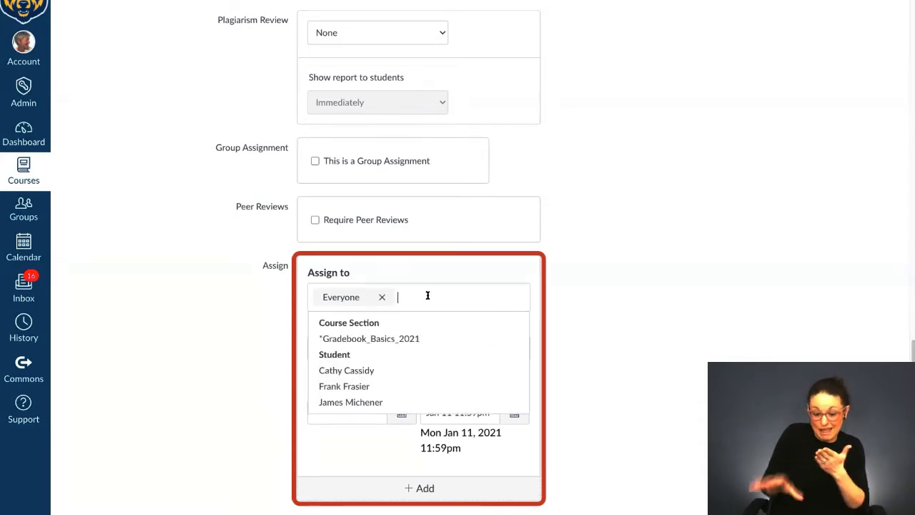
click(357, 370)
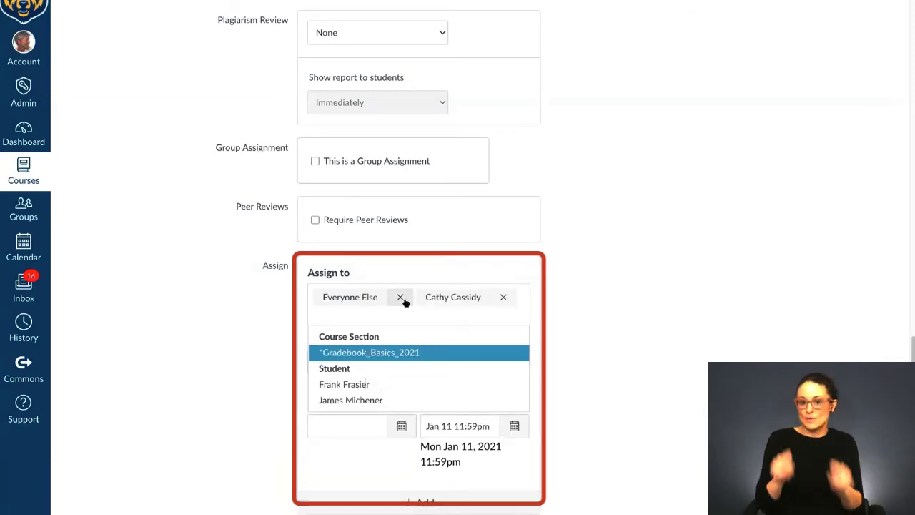
click(504, 297)
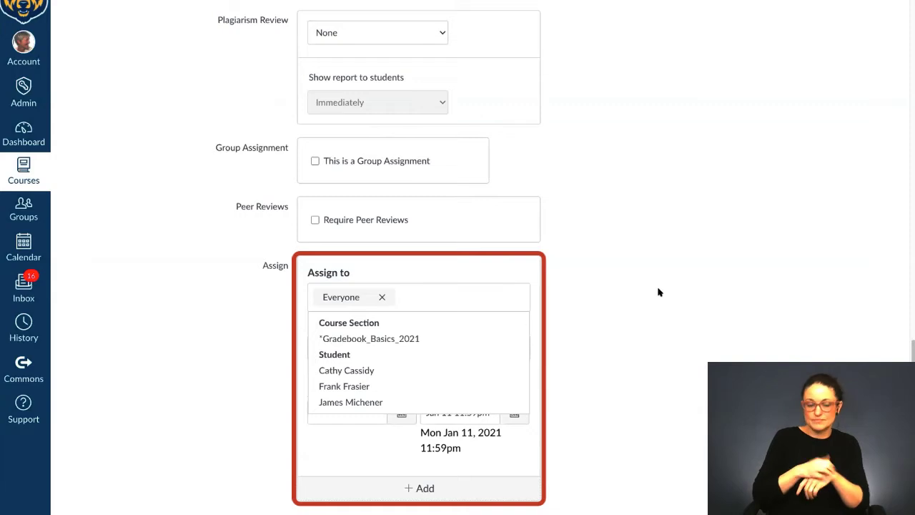
Add a second Assign to block for assignment A1 and assign it to the first listed student.
click(420, 490)
scroll(601, 351, down, 2)
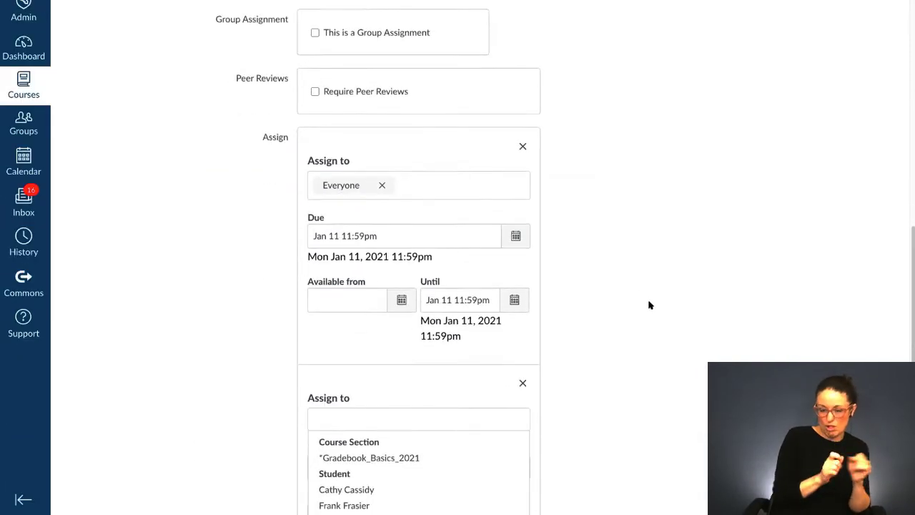
scroll(641, 343, down, 2)
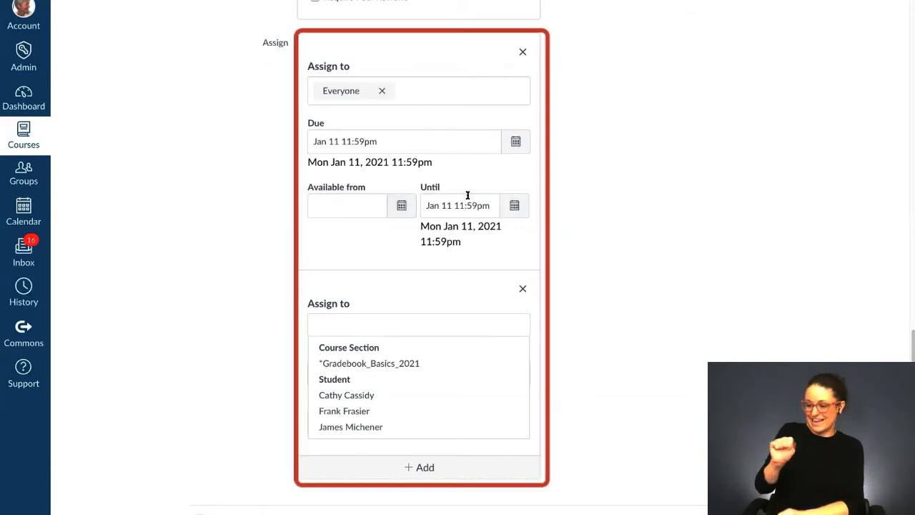
triple_click(394, 138)
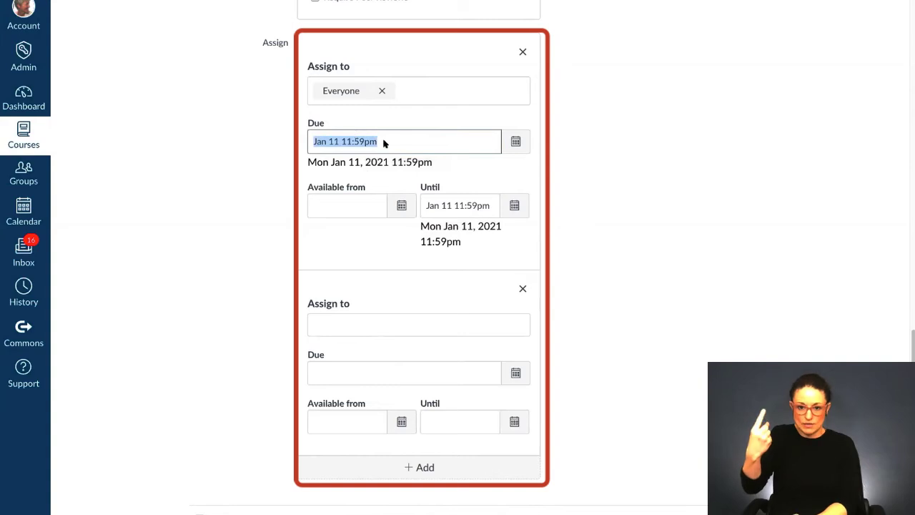
click(672, 292)
click(409, 317)
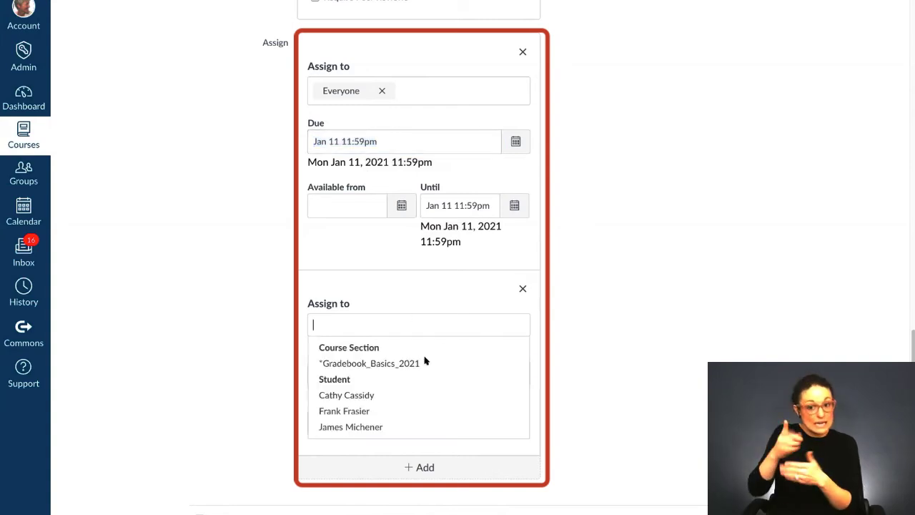
click(364, 398)
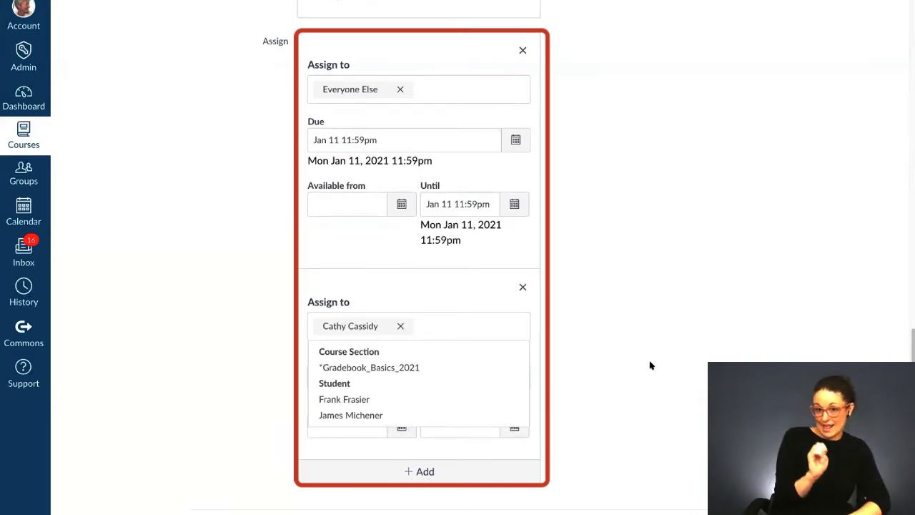
click(586, 376)
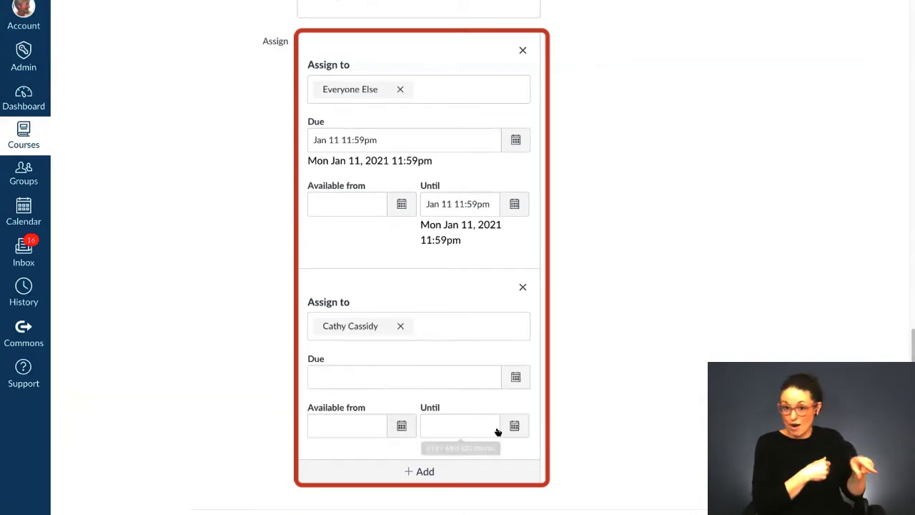
Set the student's Until date to Jan 20 11:59pm and remove that student's separate assignment block.
click(515, 426)
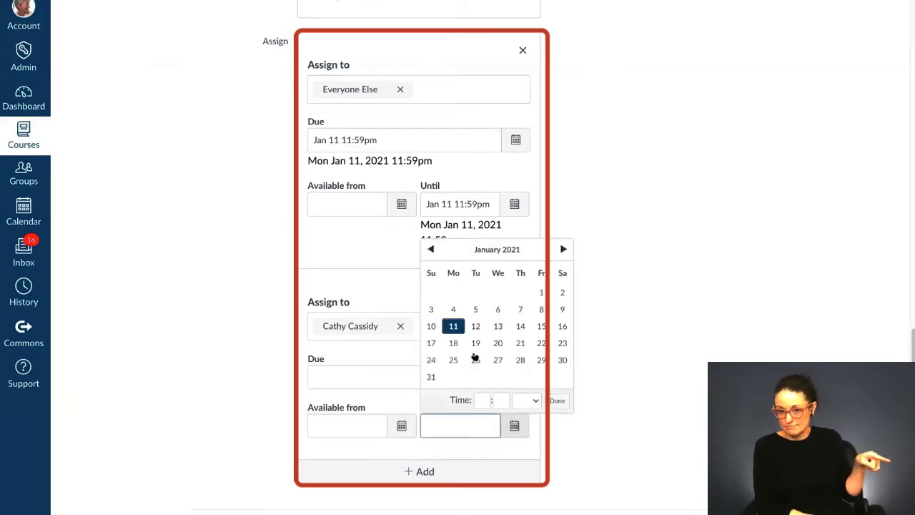
click(497, 343)
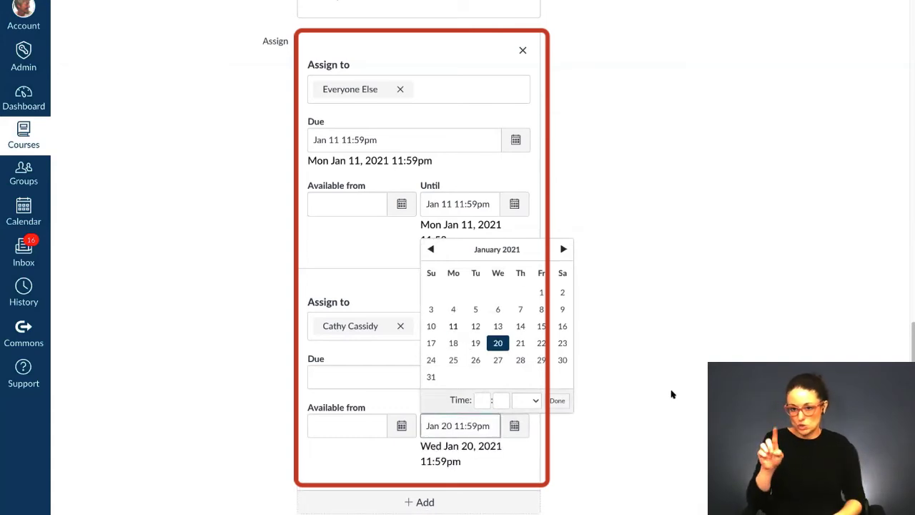
click(672, 394)
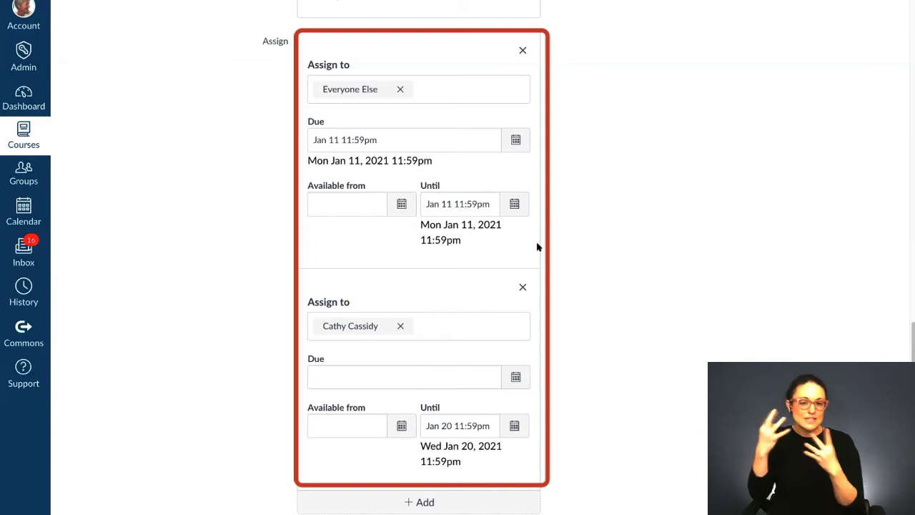
click(522, 287)
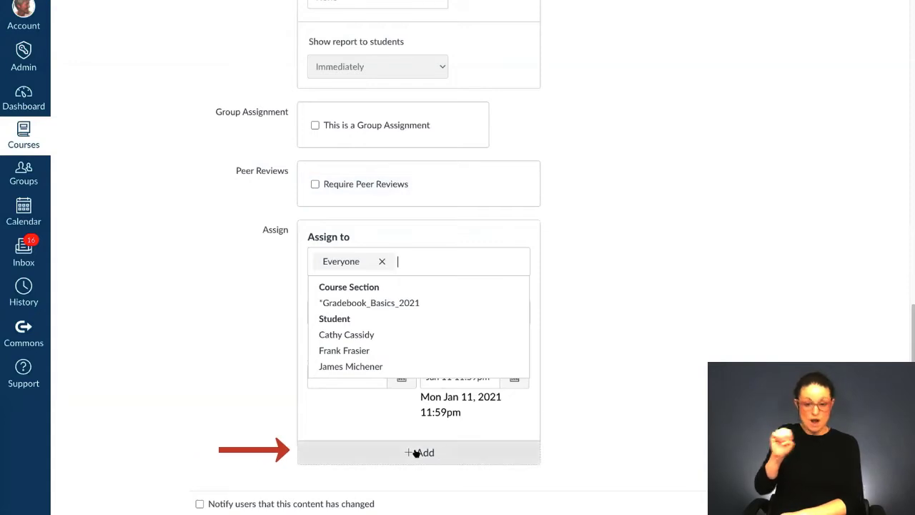
click(681, 433)
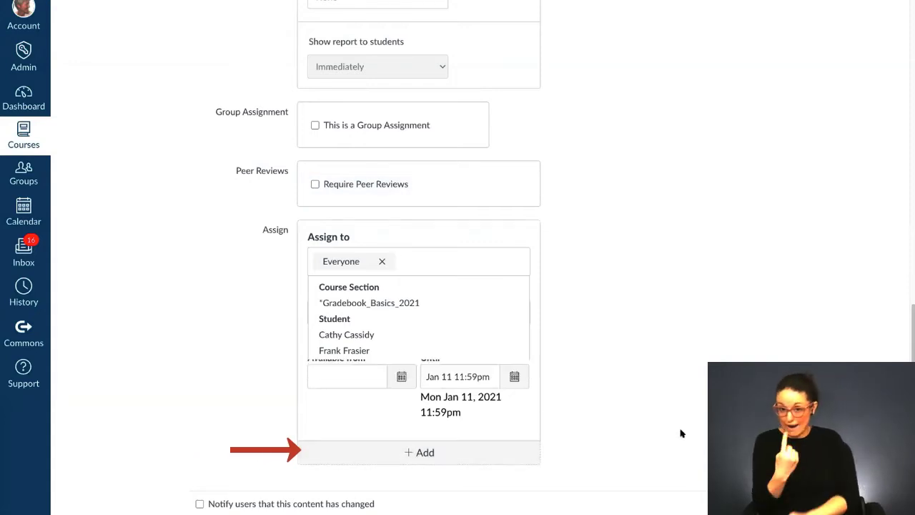
Try another separate Assign to block for the first listed student, and remove it again.
click(425, 453)
scroll(675, 388, down, 3)
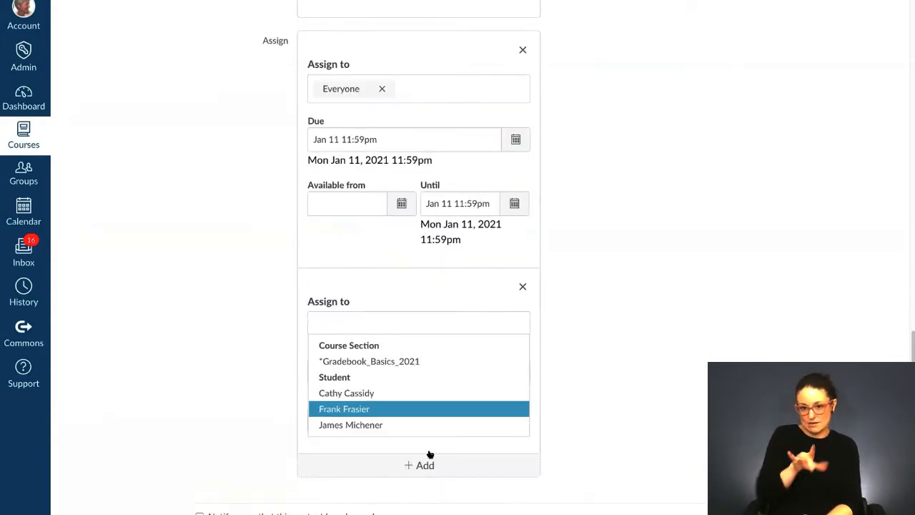
click(392, 395)
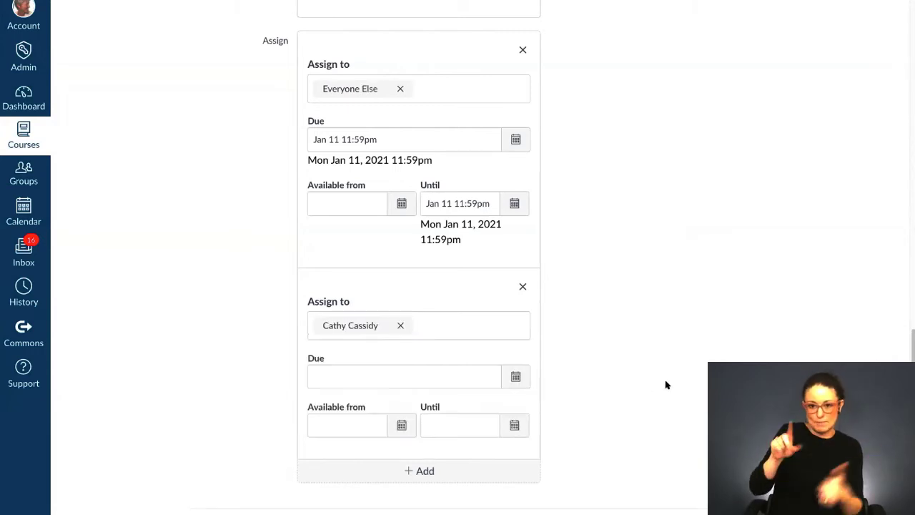
click(522, 287)
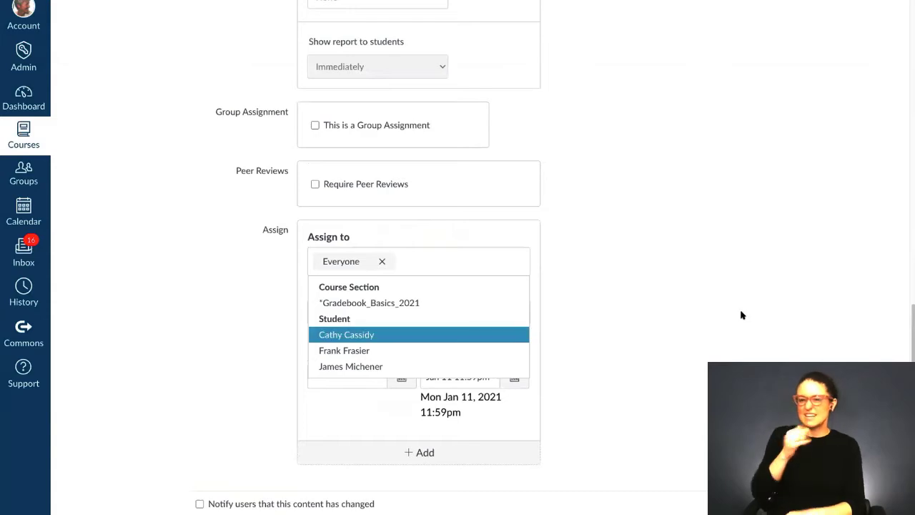
click(742, 316)
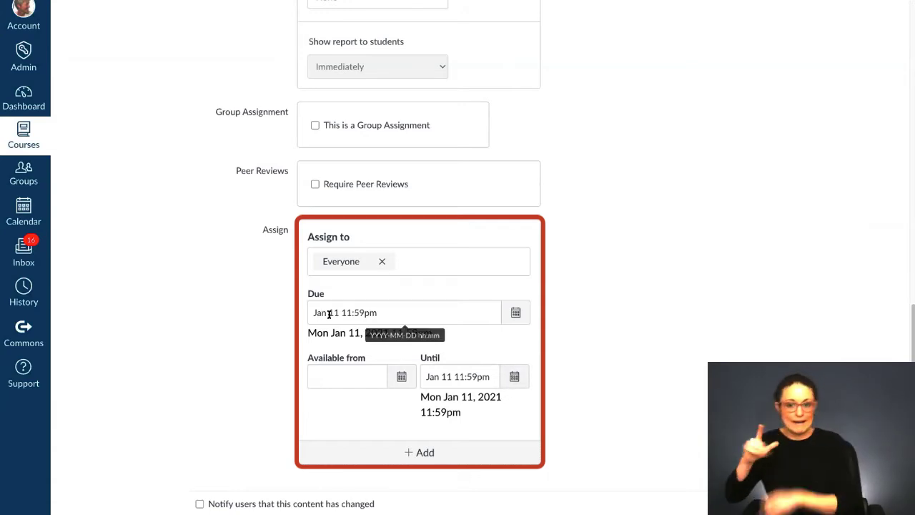
Set Everyone's Until date to Jan 15 11:59pm.
click(515, 376)
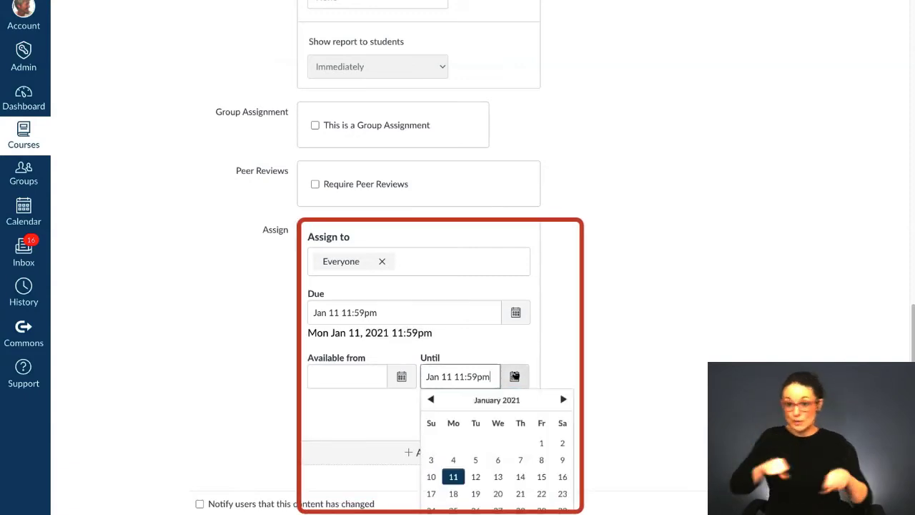
click(542, 476)
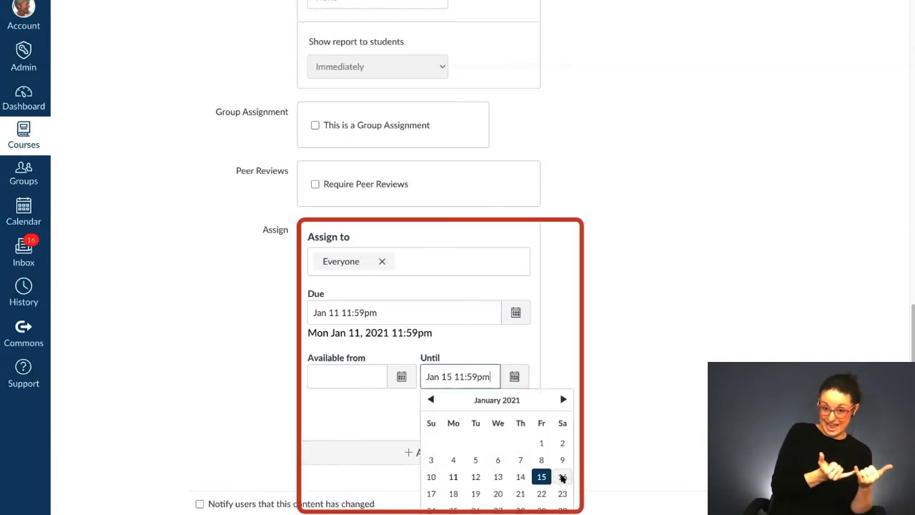
click(629, 411)
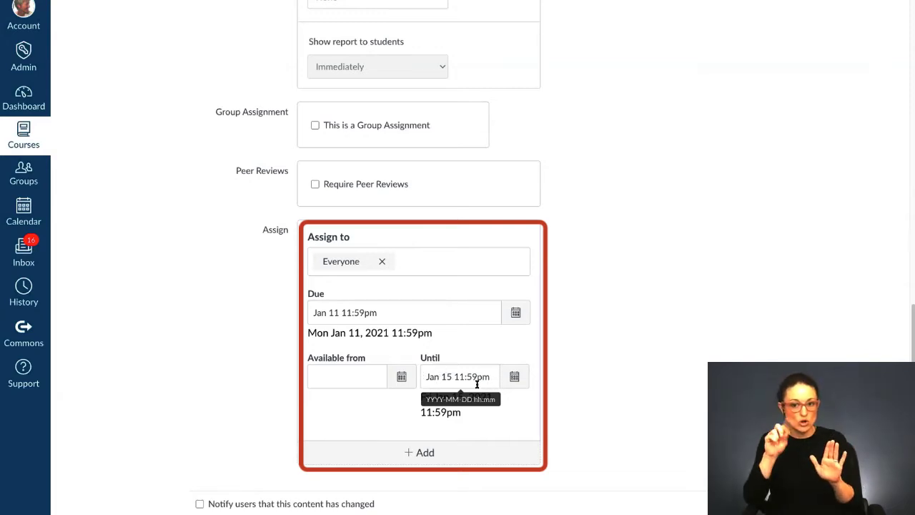
Clear the Until date for Everyone.
click(514, 377)
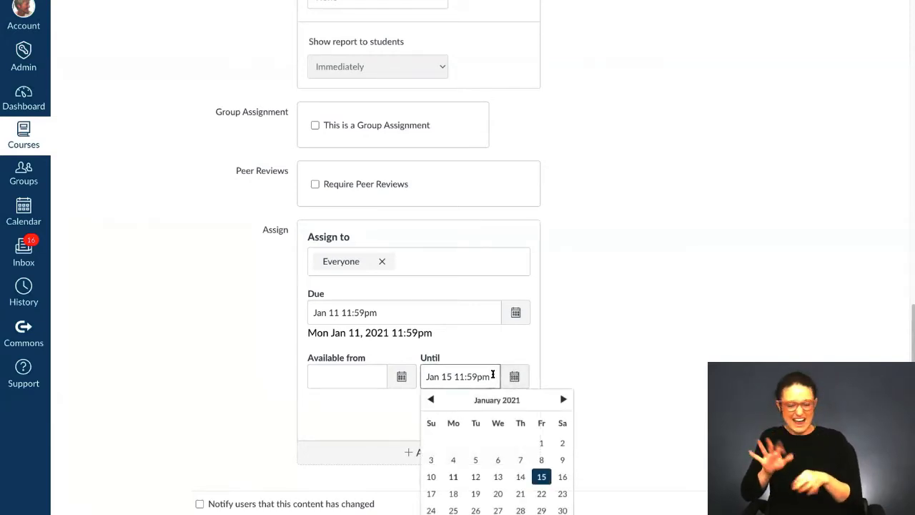
drag(492, 375, 363, 376)
key(BackSpace)
click(704, 360)
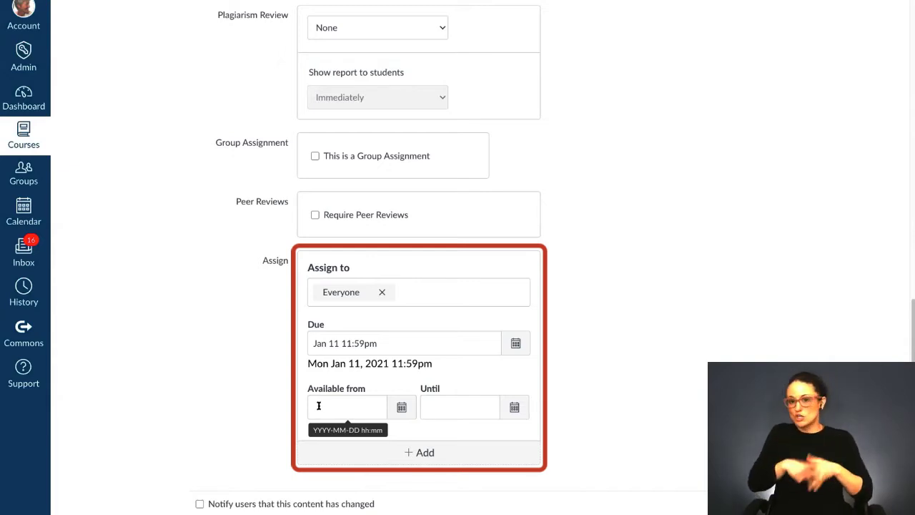
Set Everyone's Available from date to Jan 18 12am and clear it again.
click(402, 407)
click(341, 325)
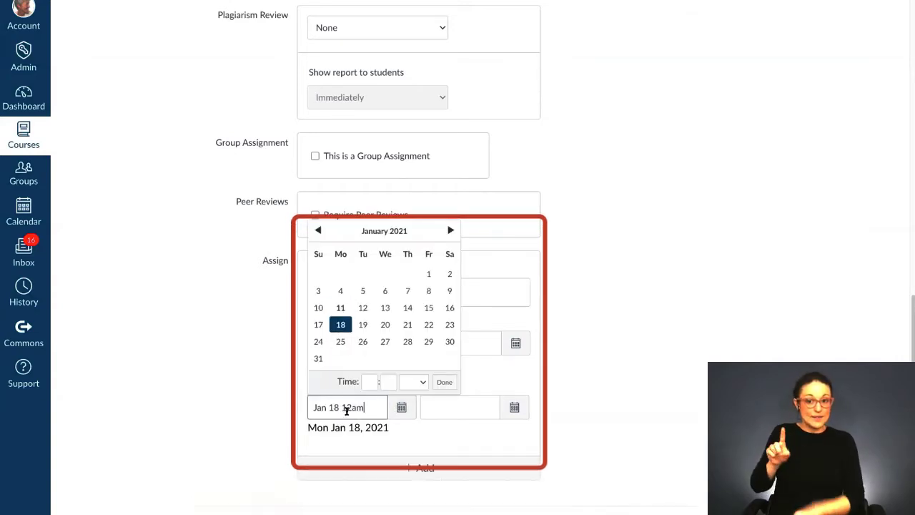
click(261, 408)
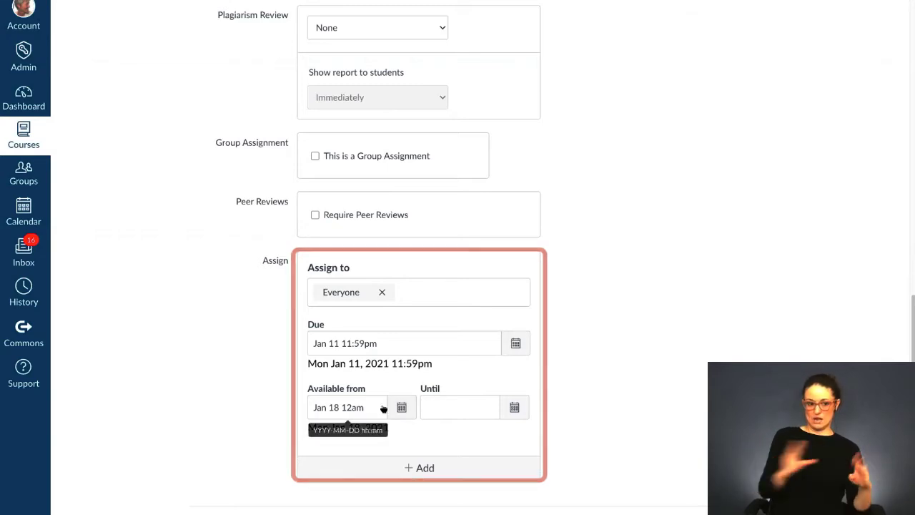
drag(356, 407, 306, 407)
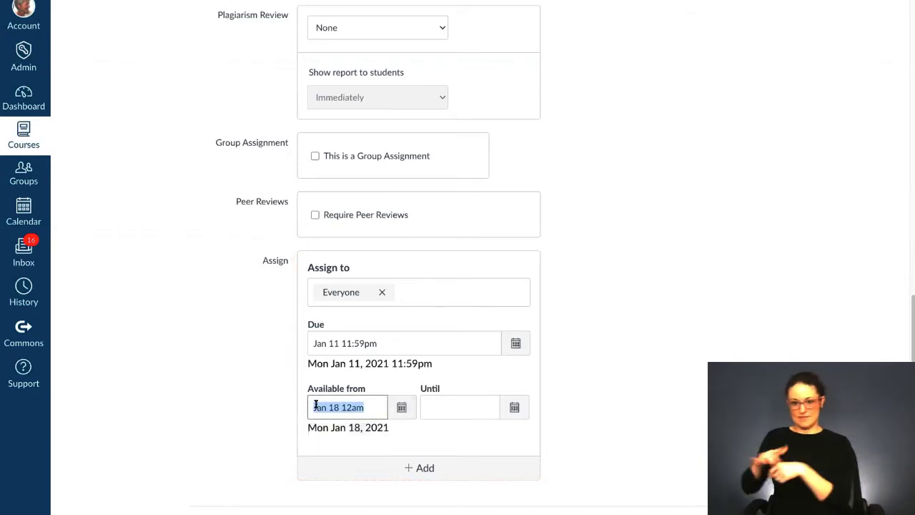
key(BackSpace)
Set Everyone's Until date to Jan 11 11:59pm and save assignment A1.
click(514, 407)
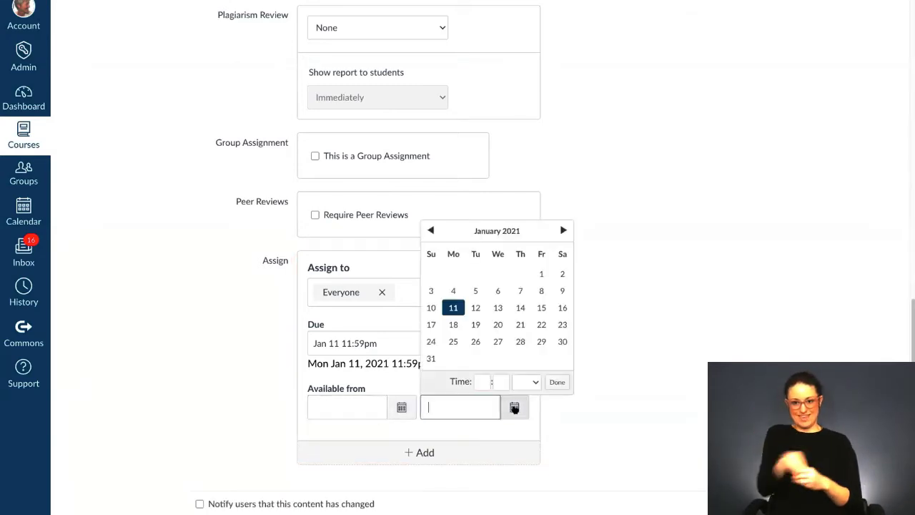
click(453, 308)
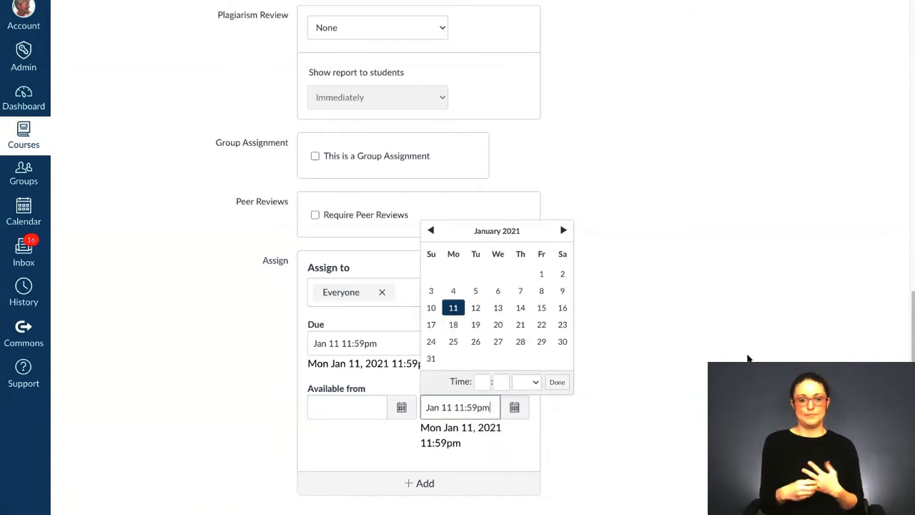
click(693, 409)
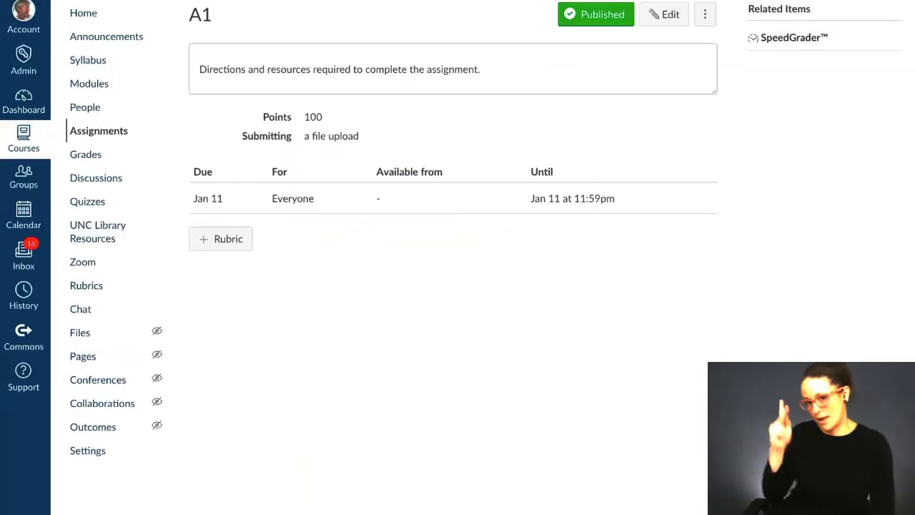
Examine the saved assignment A1's points, submission type, assignees, due date and availability.
scroll(454, 342, up, 2)
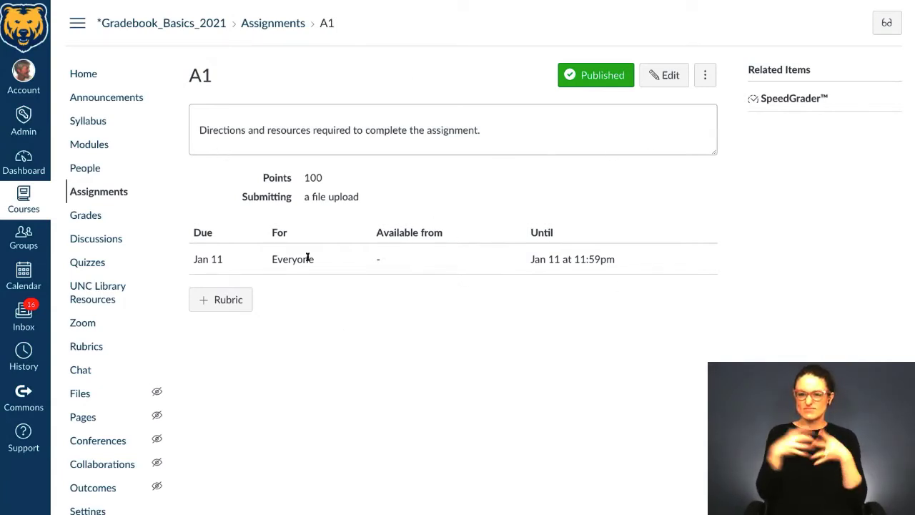
drag(457, 263, 483, 291)
click(488, 323)
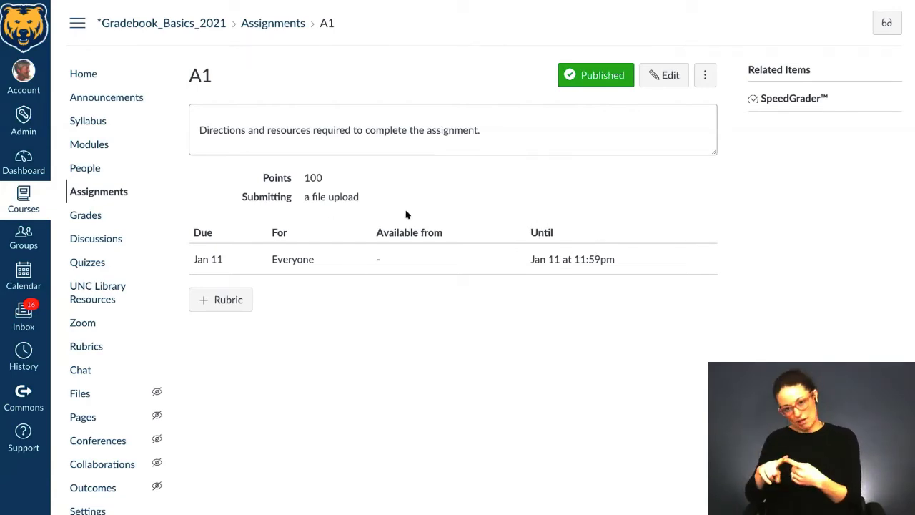
Open the course's Grades page and enter a score of 100 for the second listed student in P1.
click(85, 216)
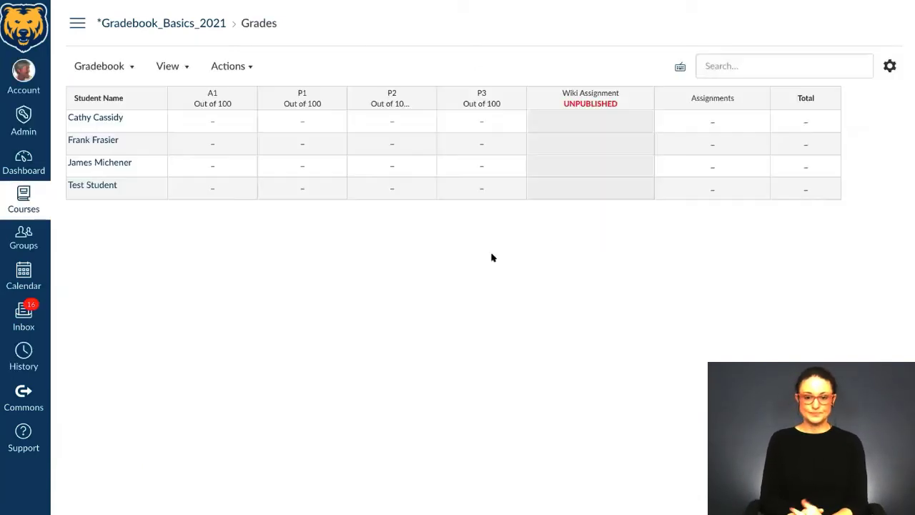
mouse_move(208, 95)
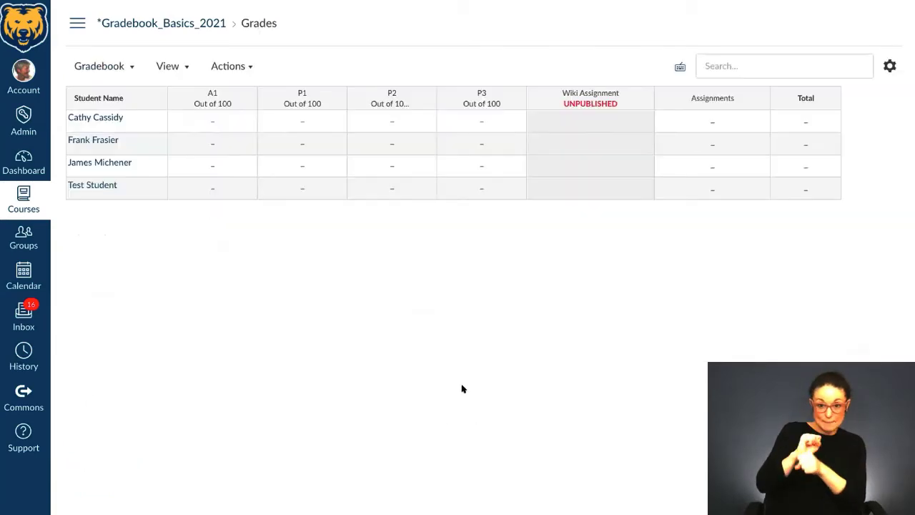
click(299, 146)
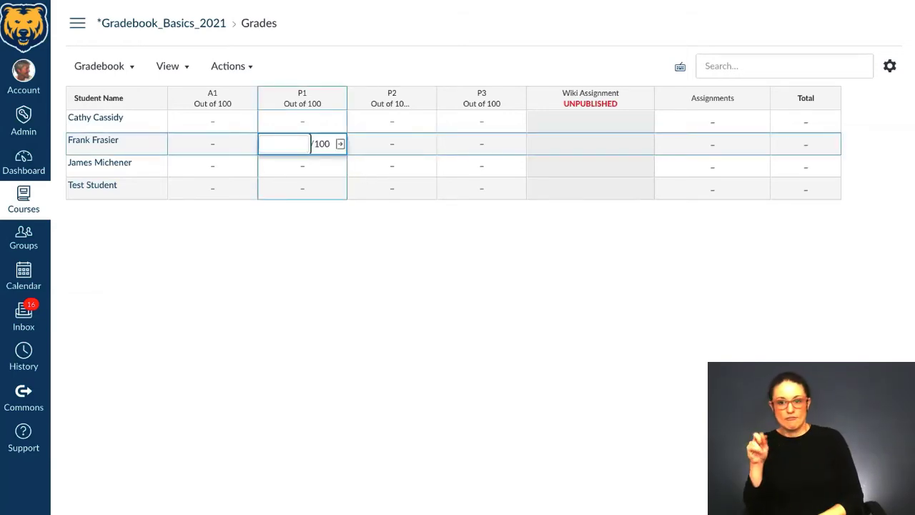
text(100)
key(Return)
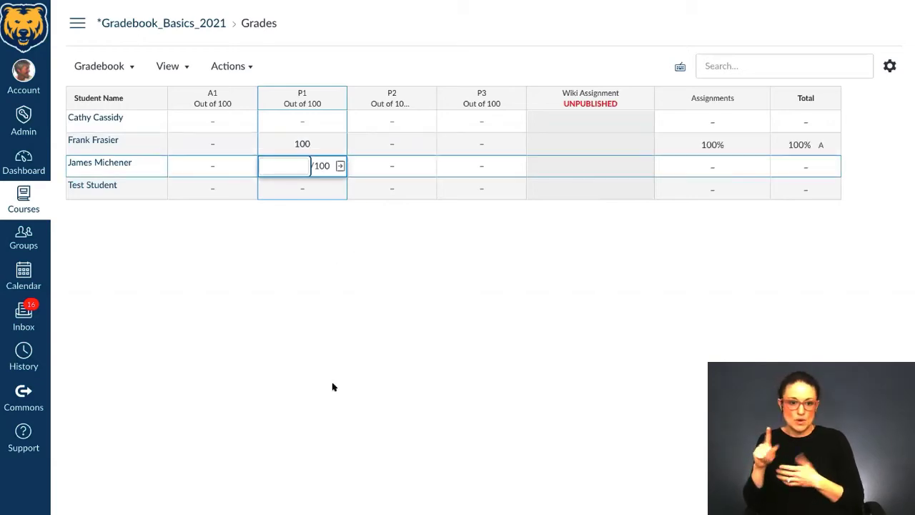
Enter a score of 50 for the second listed student in P2.
click(371, 376)
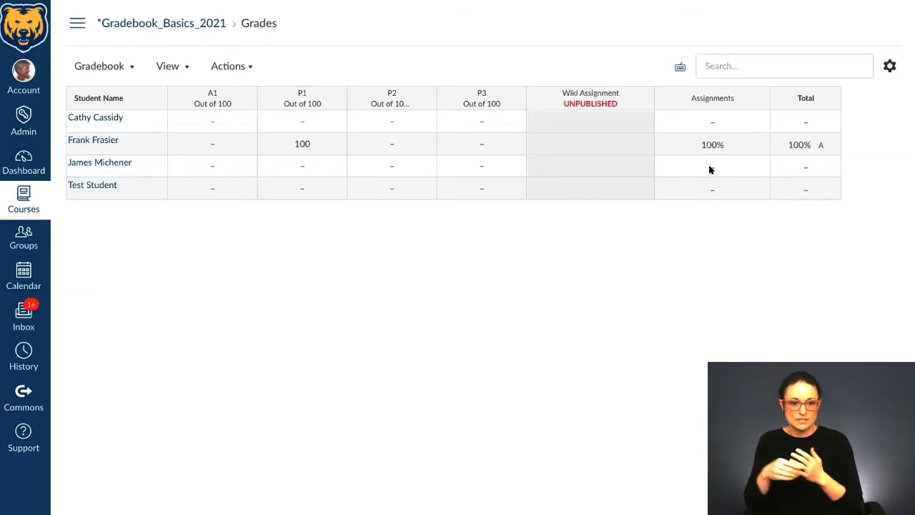
click(821, 149)
click(821, 248)
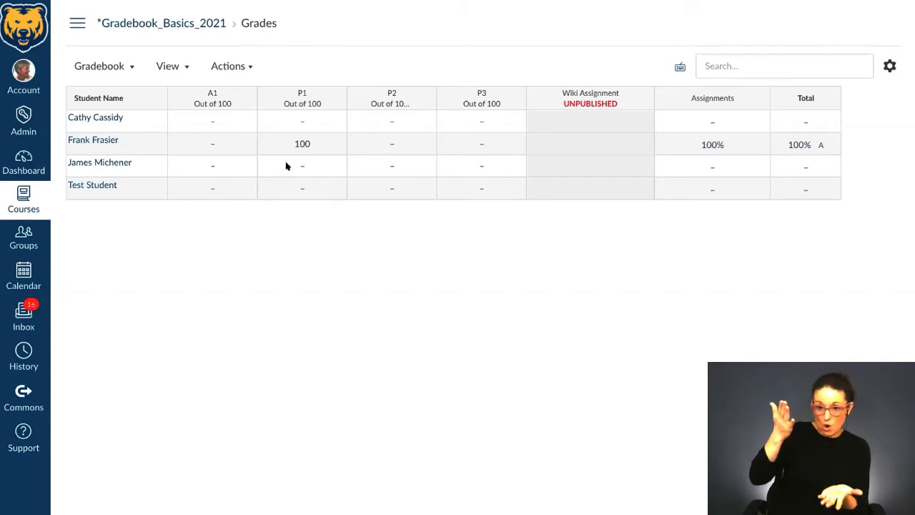
click(389, 145)
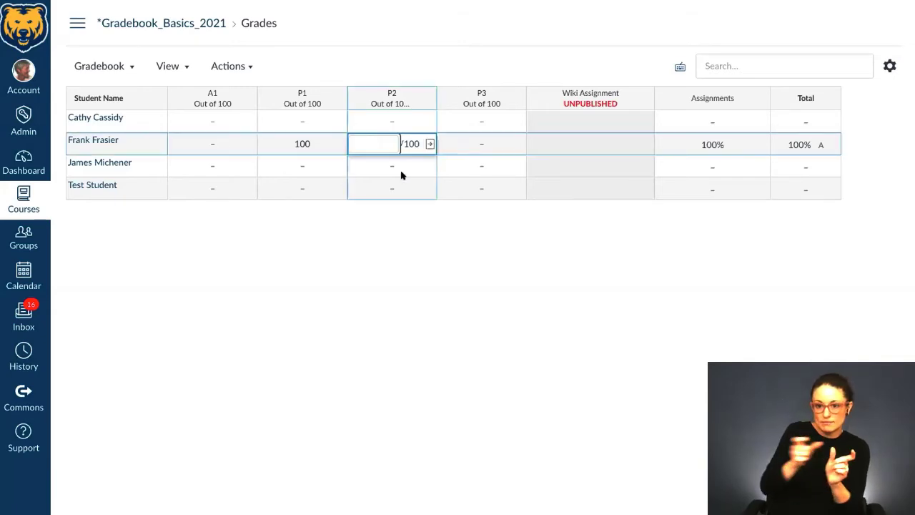
text(5)
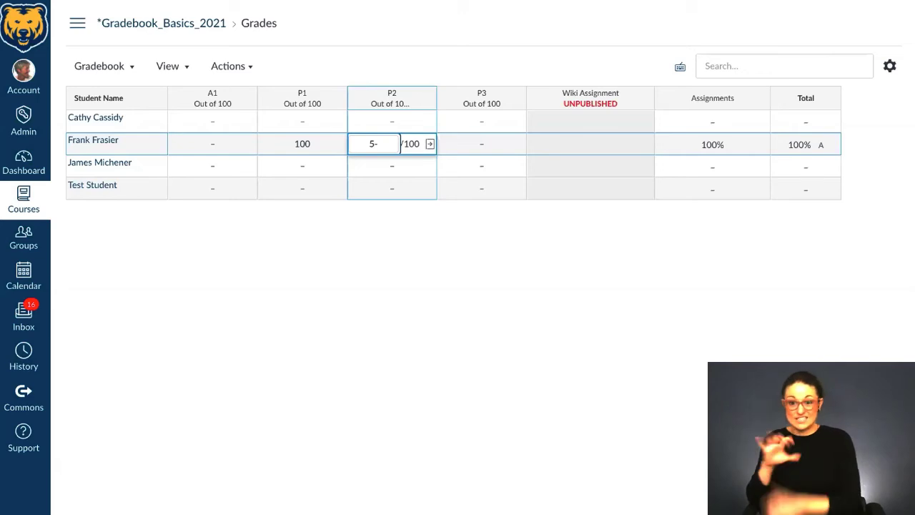
text(0)
key(Return)
key(Escape)
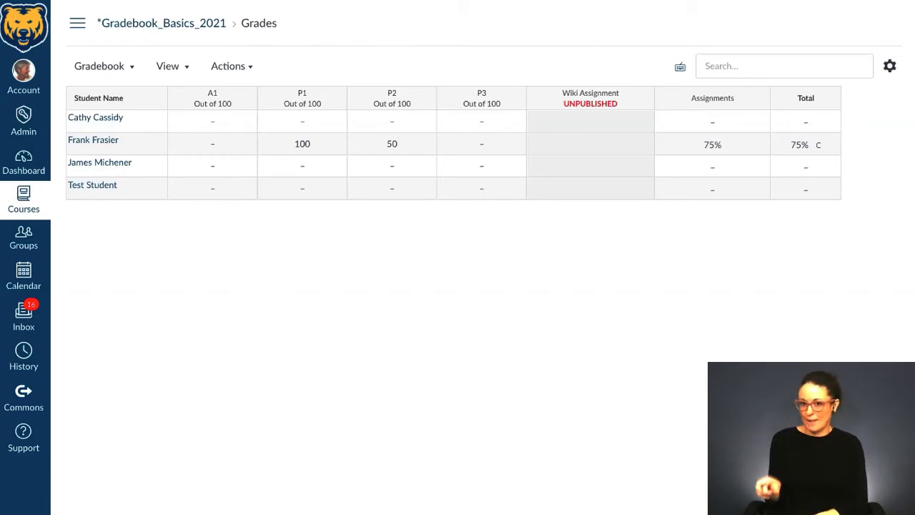
Switch to the course's Assignments page and add an assignment group named Exams.
click(72, 0)
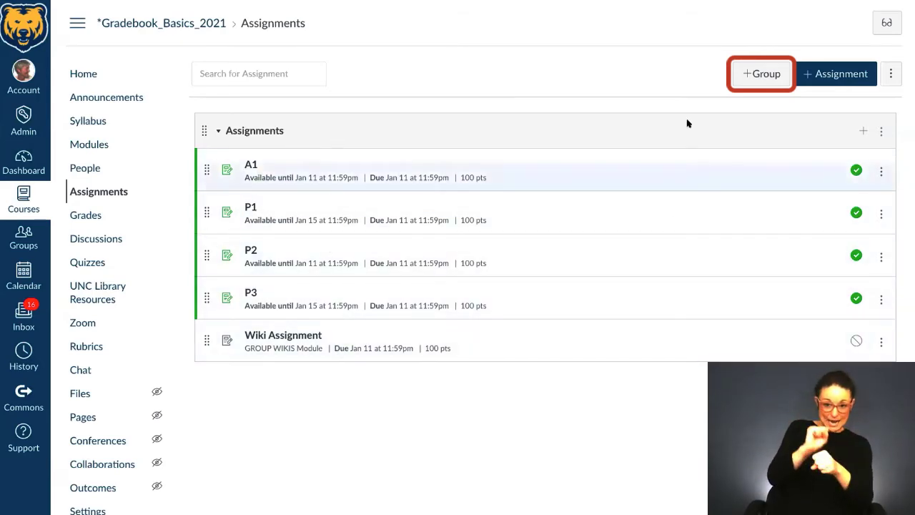
click(762, 75)
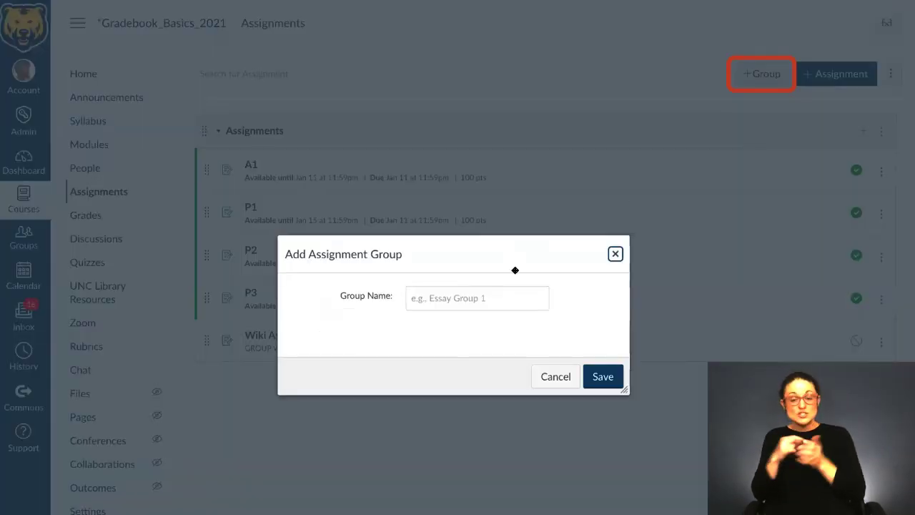
click(485, 299)
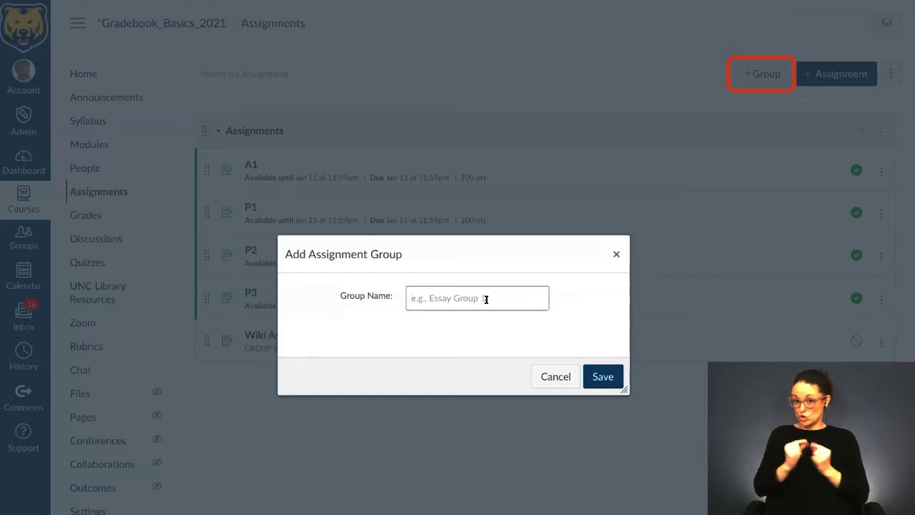
text(Exams)
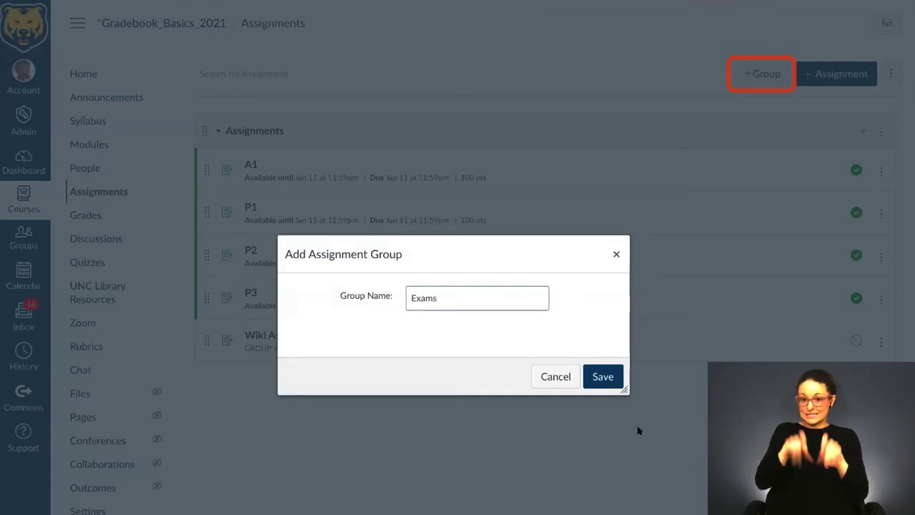
click(601, 377)
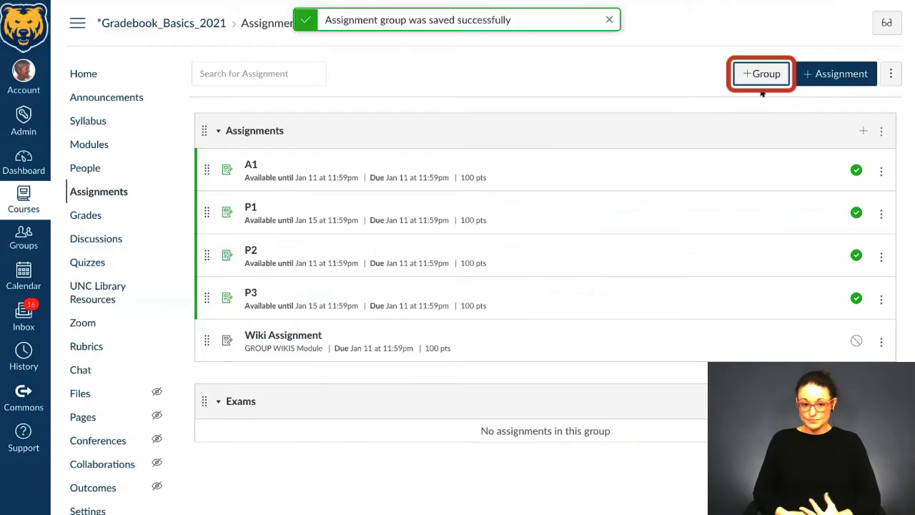
Add another assignment group named Project.
click(758, 74)
click(505, 299)
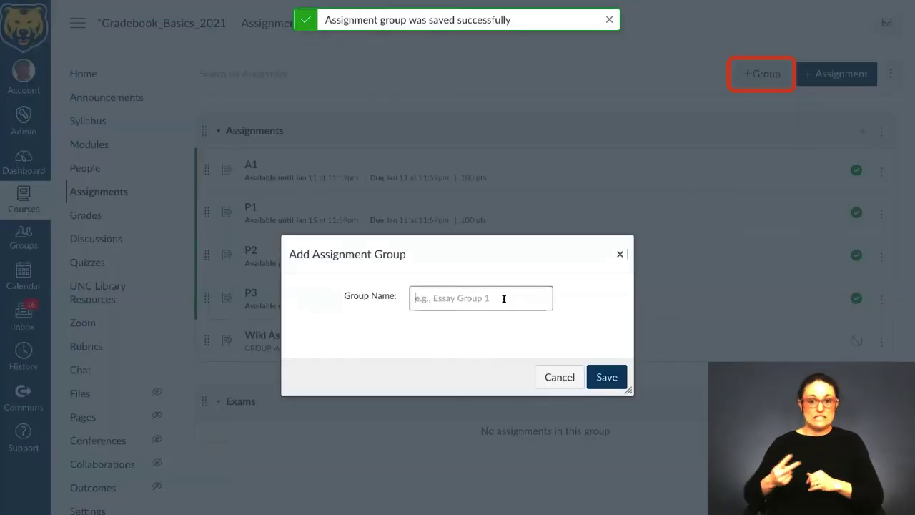
text(Project)
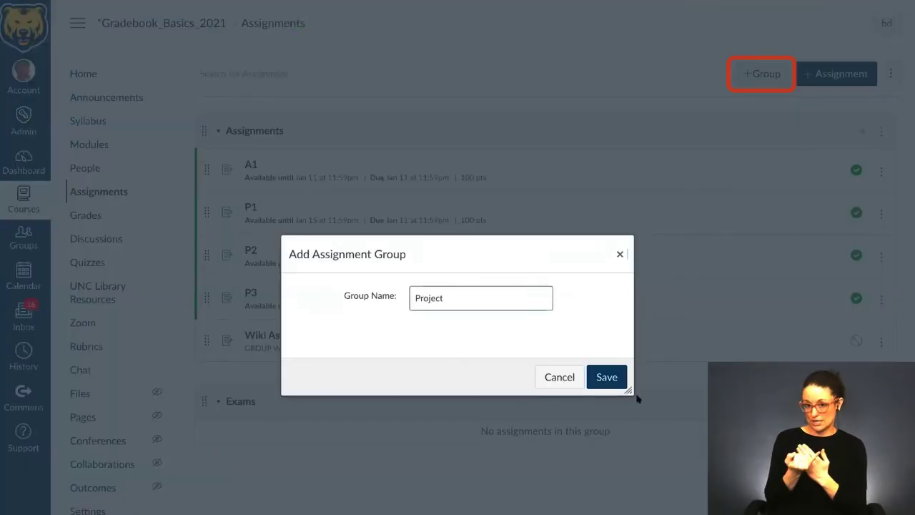
click(605, 377)
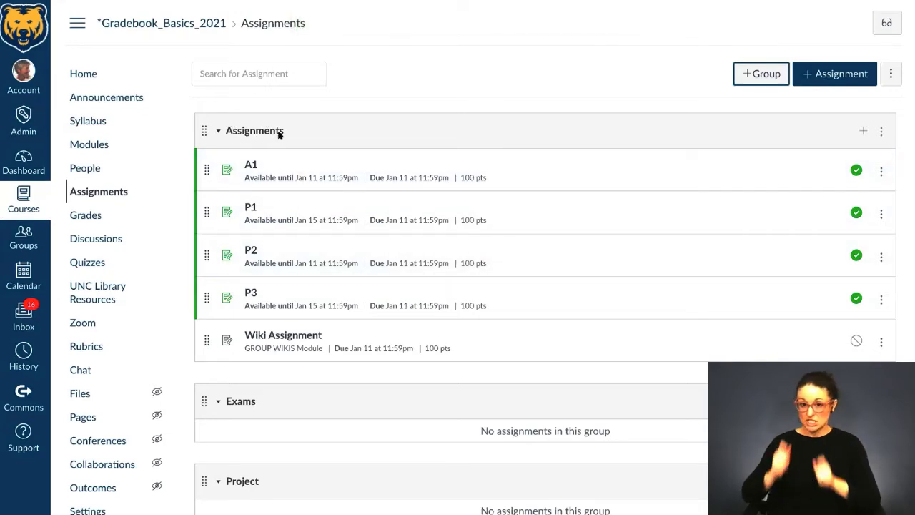
Rename the Assignments group as Homework and save it.
click(881, 132)
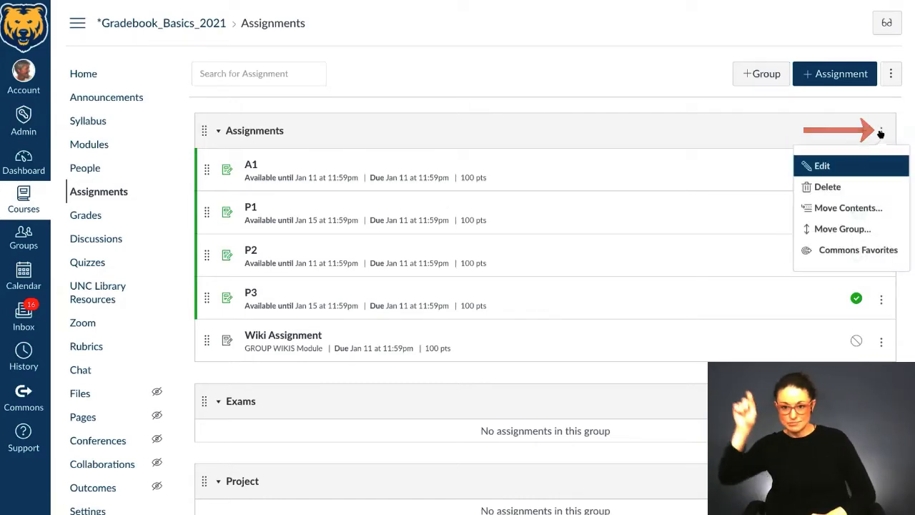
click(820, 169)
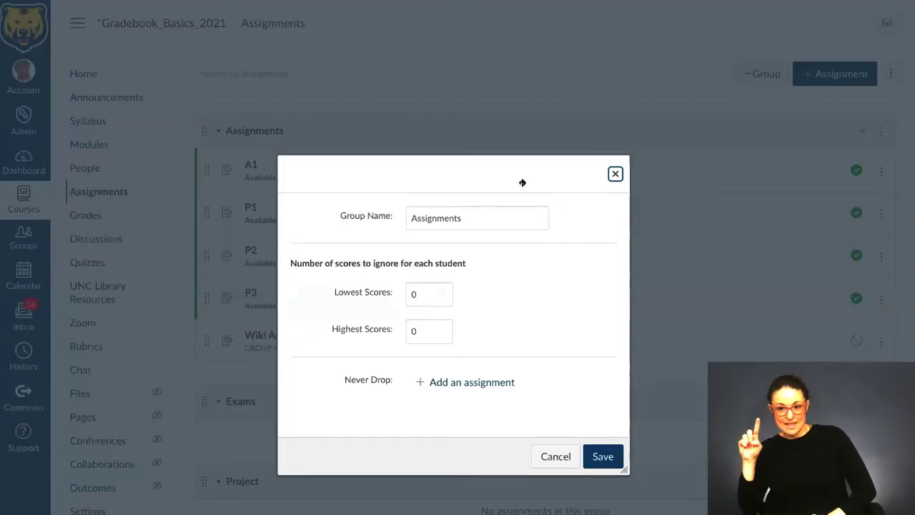
click(473, 218)
double_click(436, 217)
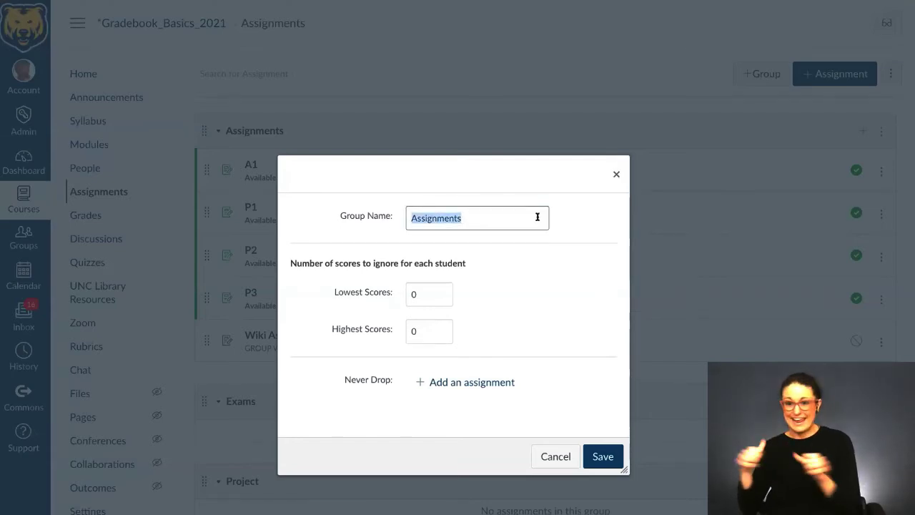
text(Homework)
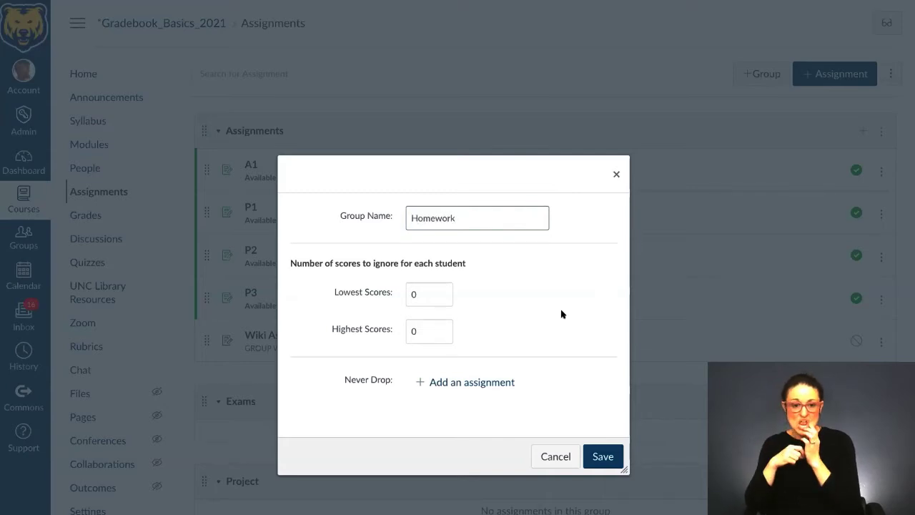
click(601, 457)
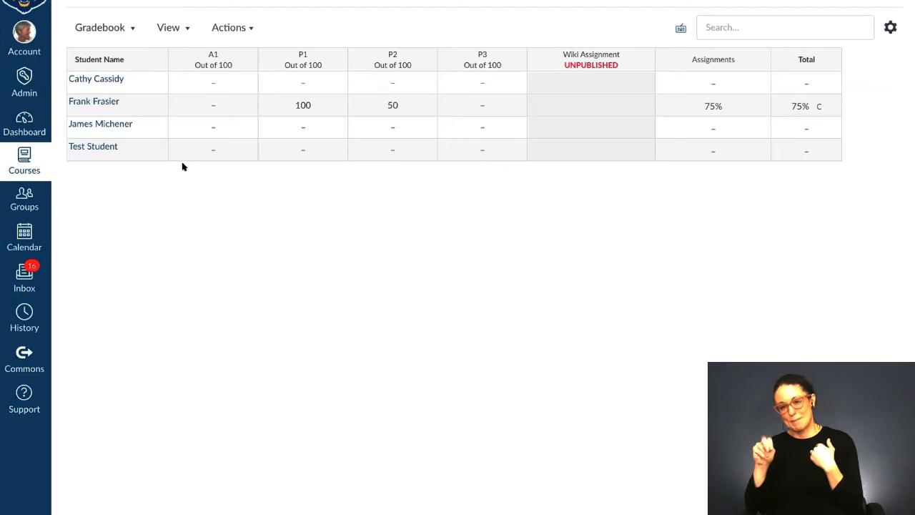
Reload the gradebook and examine the Homework, Exams and Project group columns against the individual assignment columns.
key(super+r)
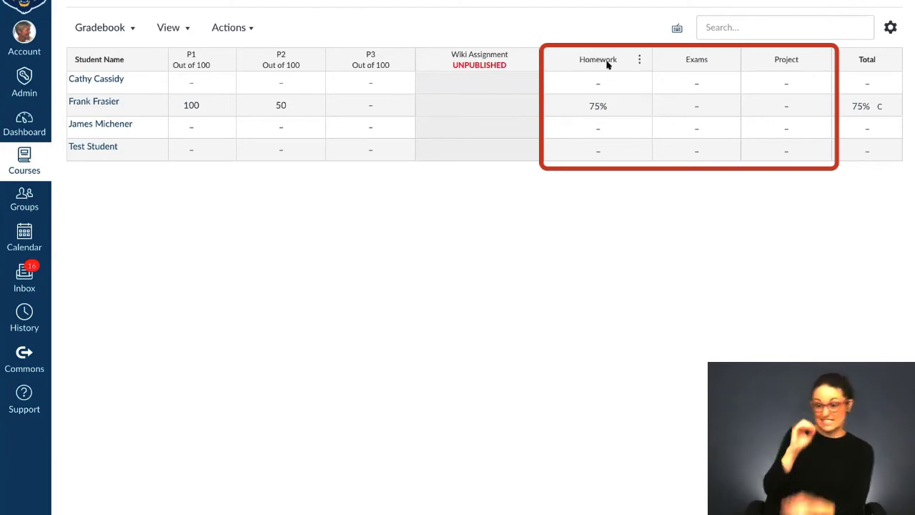
click(694, 109)
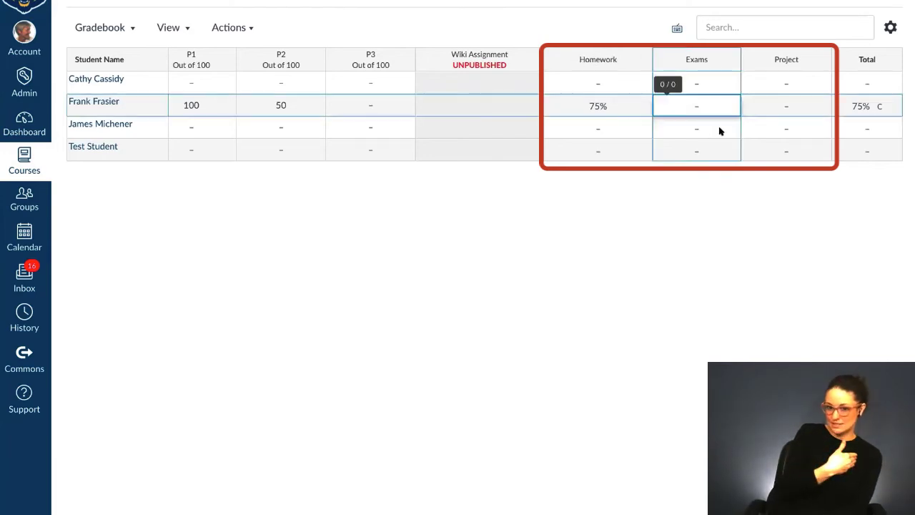
click(693, 130)
click(696, 149)
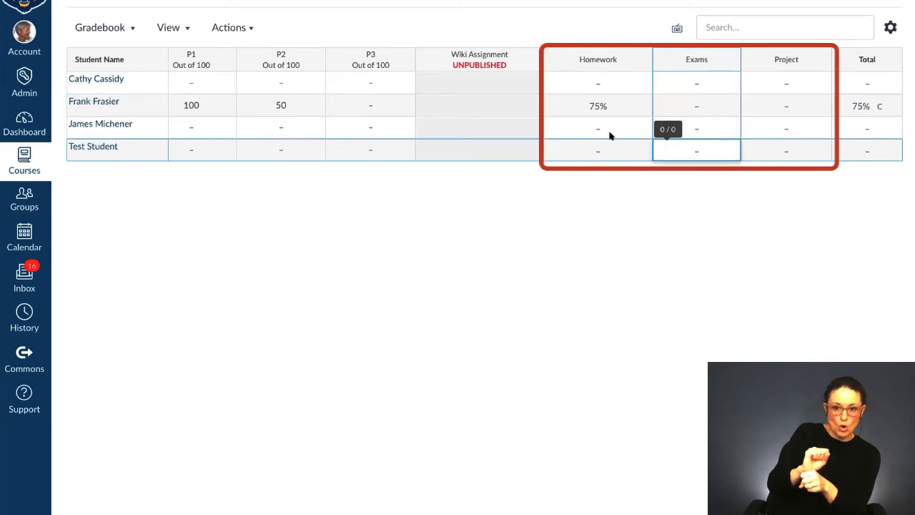
click(614, 136)
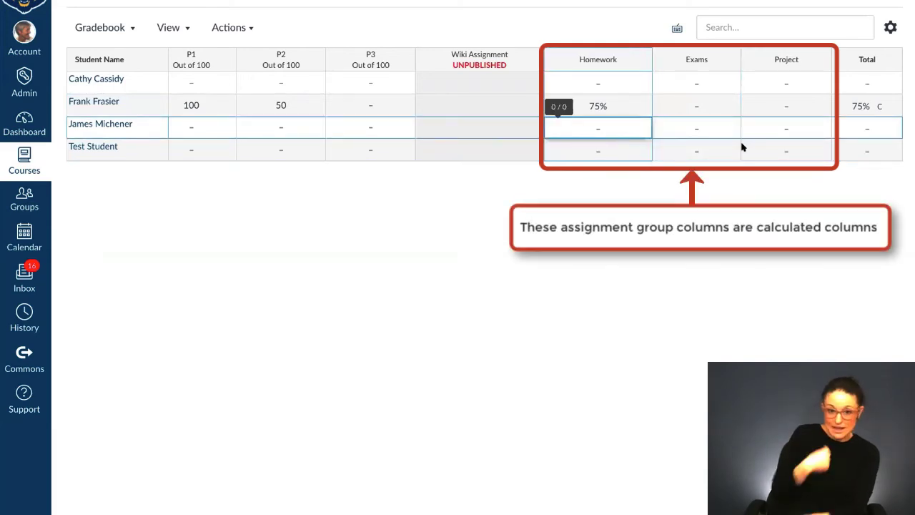
click(726, 126)
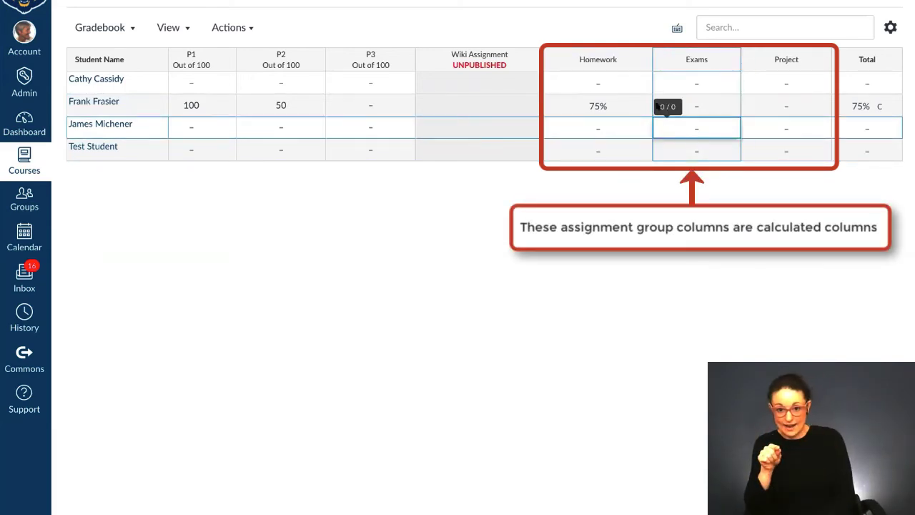
scroll(190, 150, left, 2)
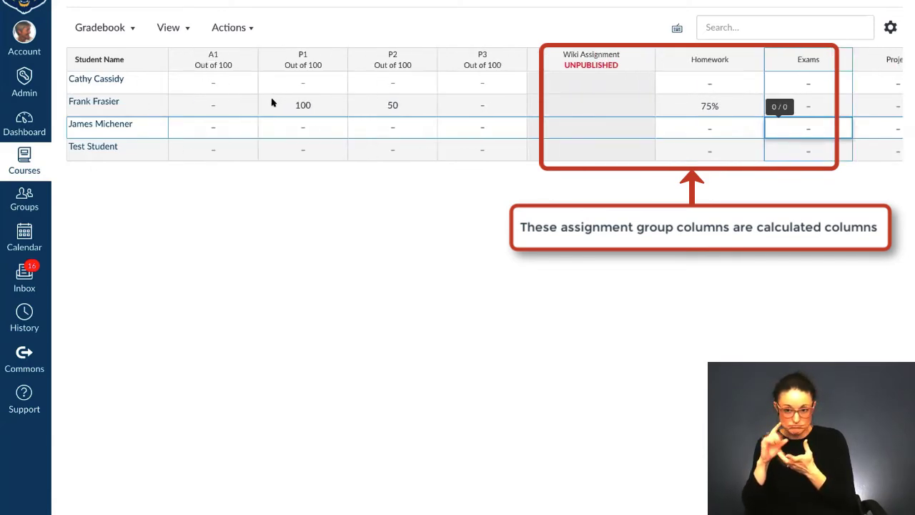
scroll(358, 147, right, 2)
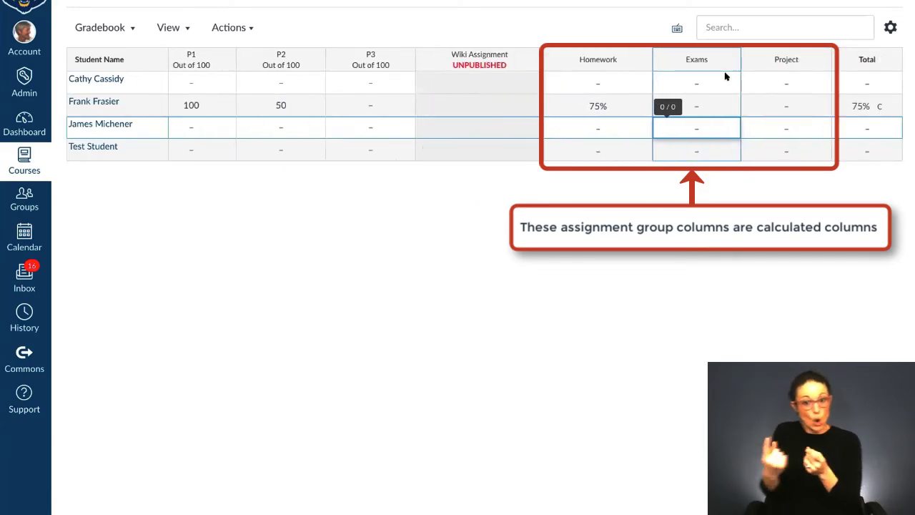
click(652, 248)
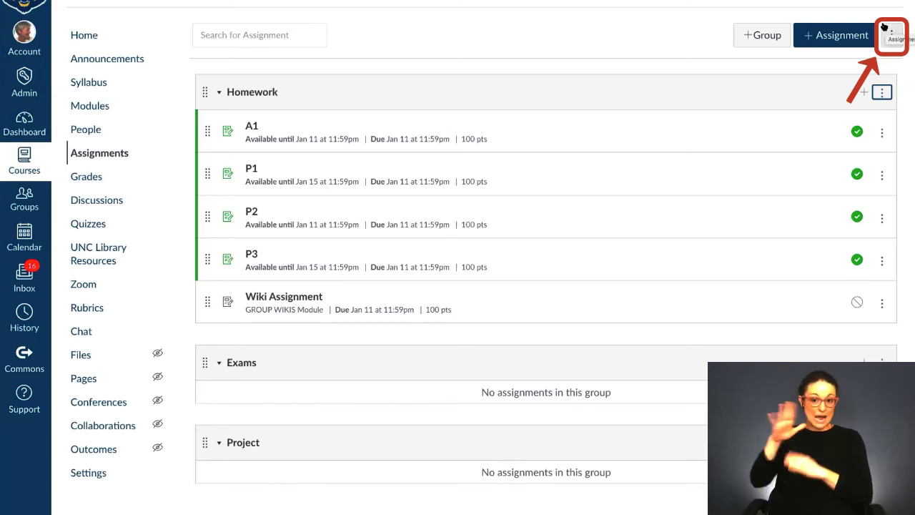
On the Assignments page, weight the final grade by assignment groups with Homework 20%, Exams 30% and Project 50%, and save.
click(888, 35)
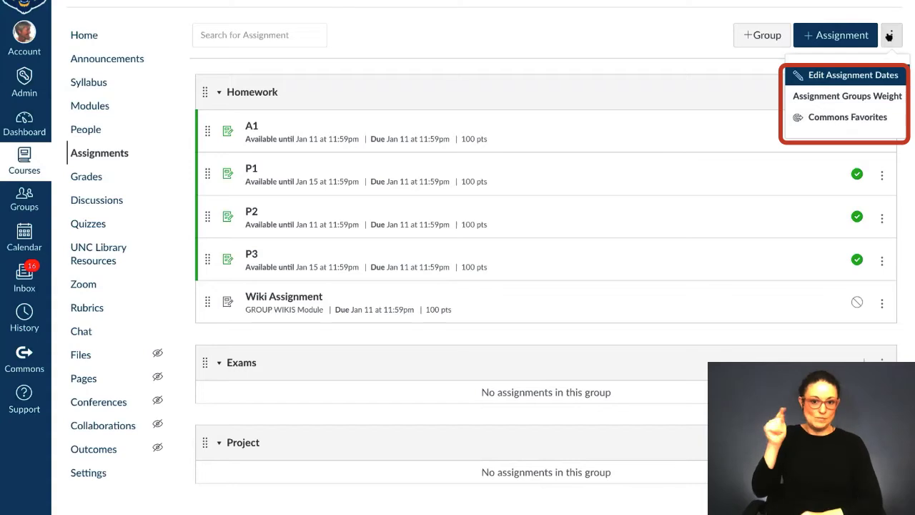
click(849, 96)
click(327, 174)
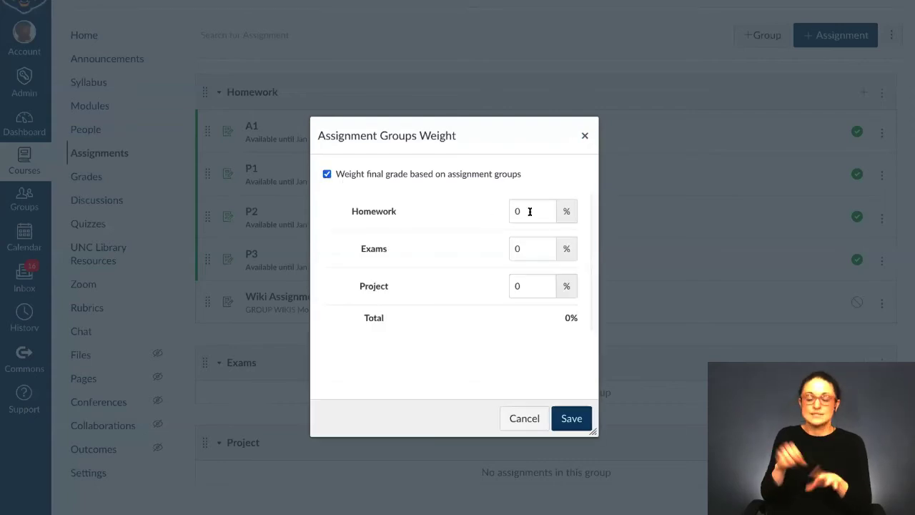
click(530, 208)
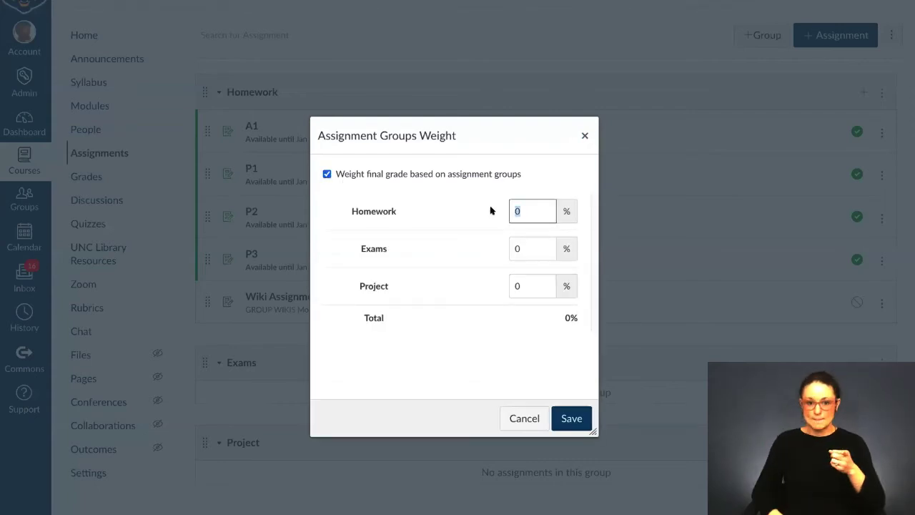
text(20)
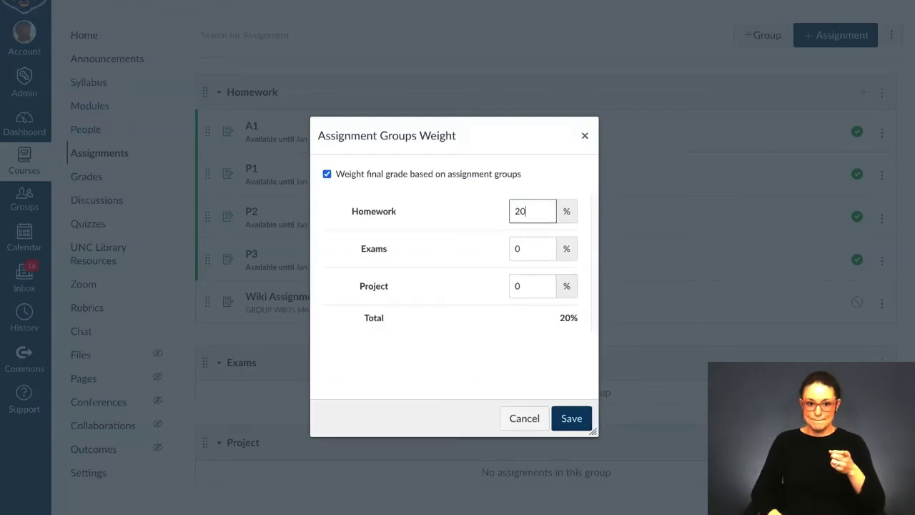
click(523, 247)
text(30)
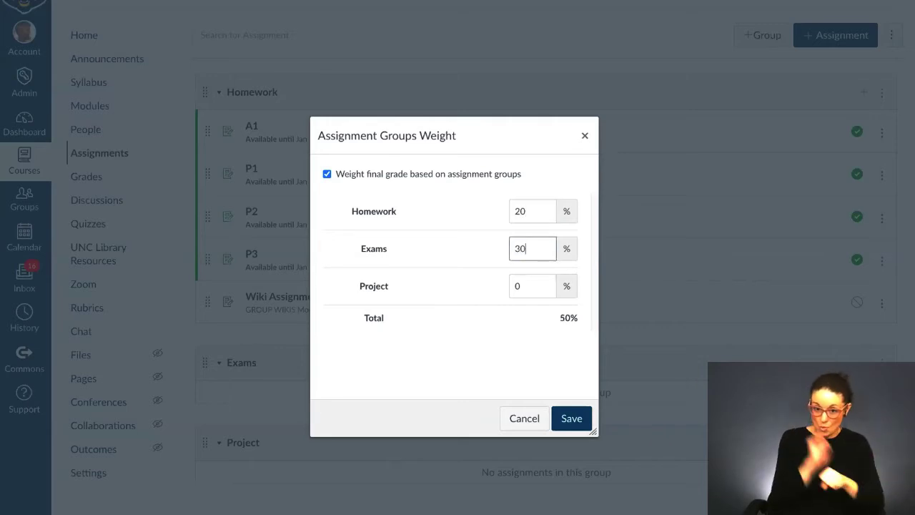
click(521, 286)
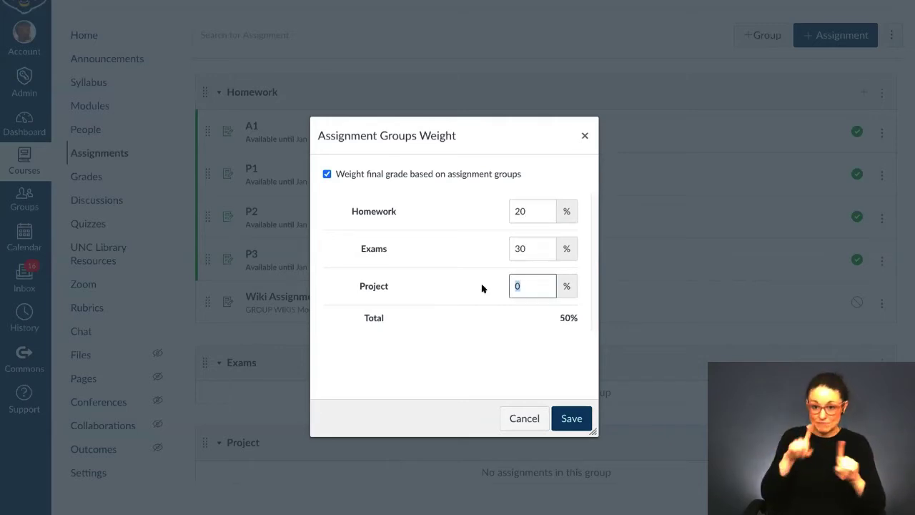
text(50)
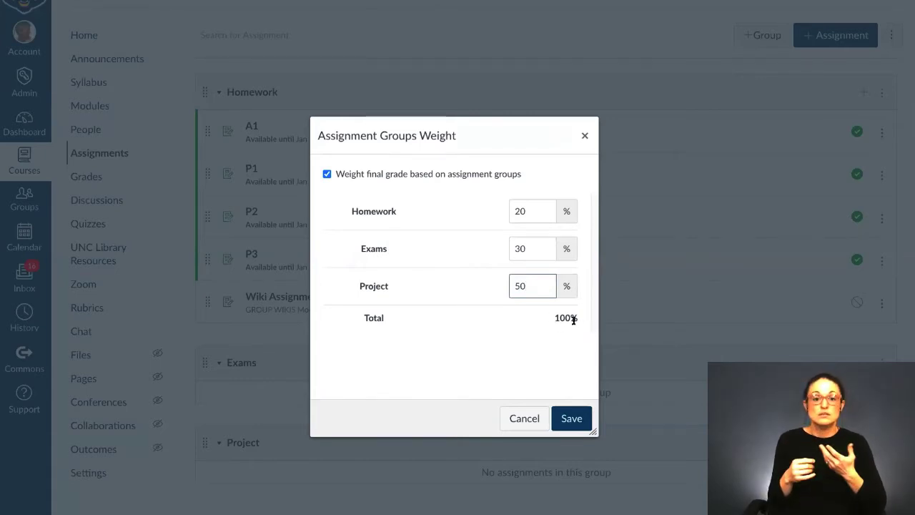
click(559, 421)
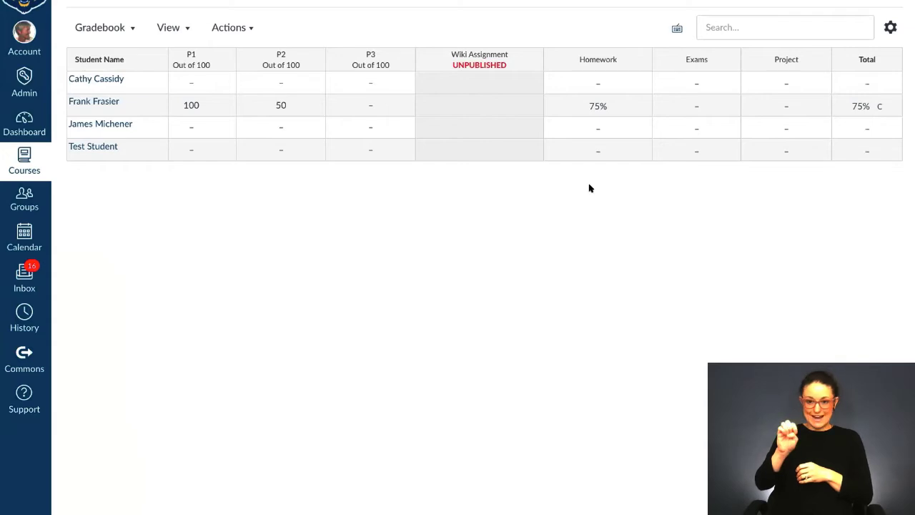
Reload the gradebook and examine the Homework, Exams and Project group weights alongside the Total column.
key(super+r)
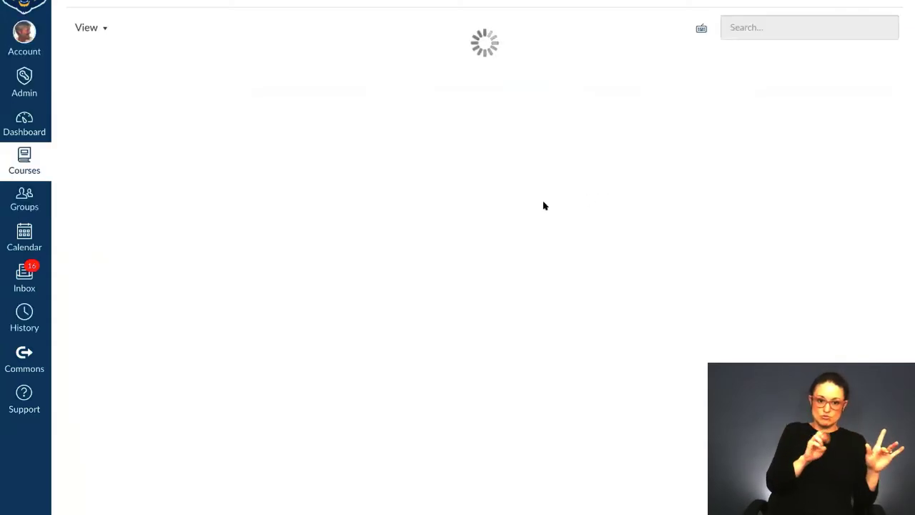
scroll(659, 271, right, 2)
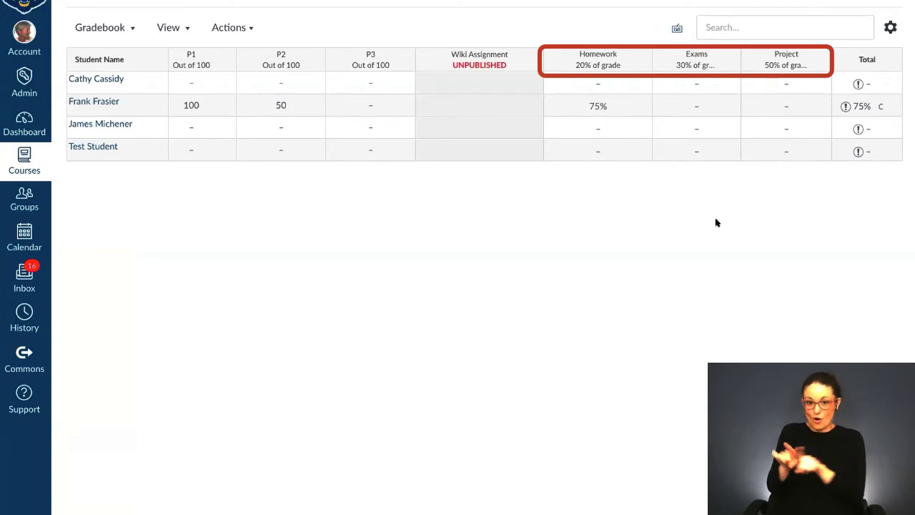
scroll(685, 221, left, 1)
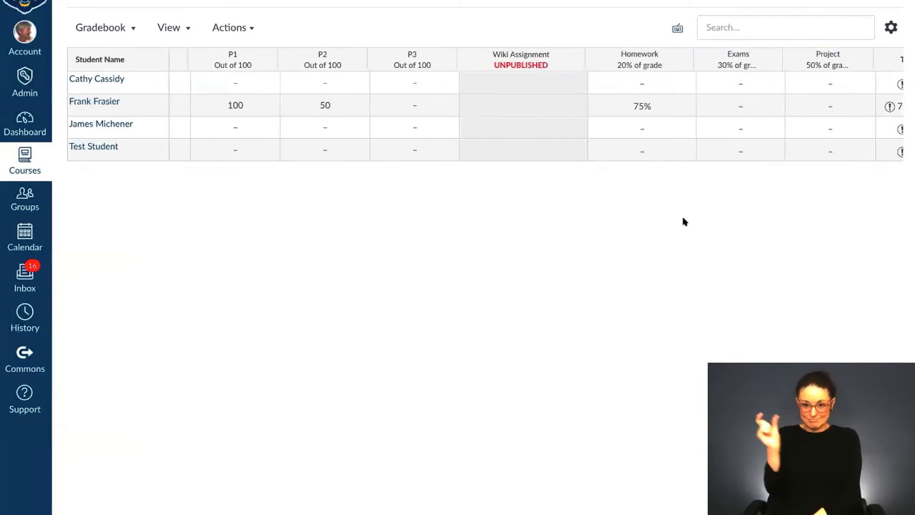
scroll(686, 222, right, 1)
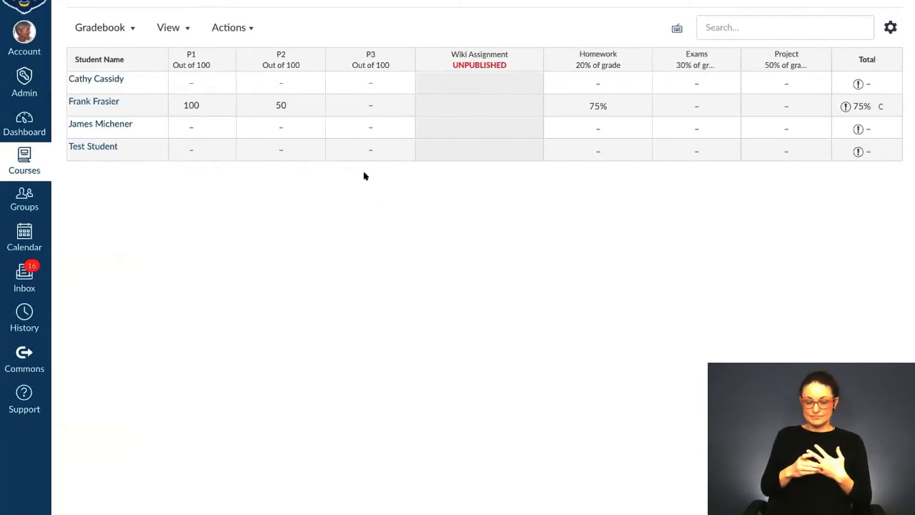
scroll(358, 177, left, 1)
scroll(376, 179, right, 1)
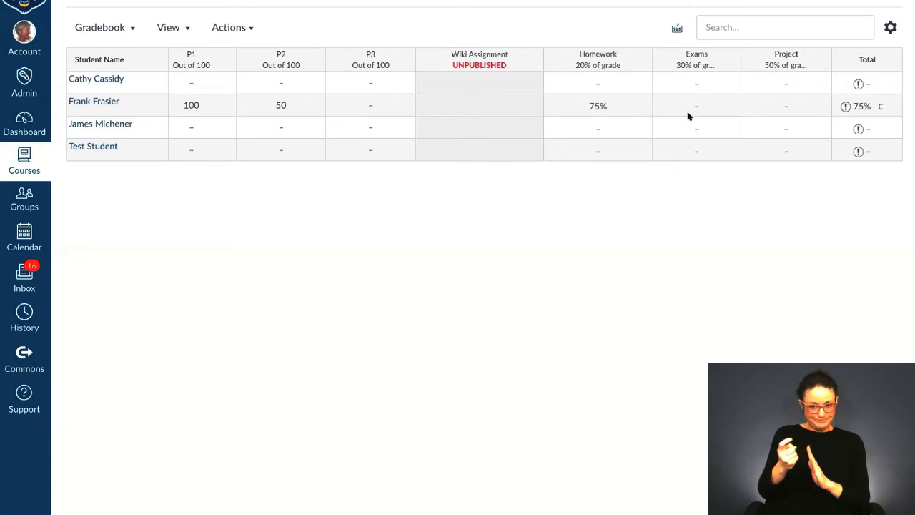
On the Assignments page, move Wiki Assignment from the Homework group into the Project group.
scroll(688, 113, up, 1)
scroll(688, 113, down, 1)
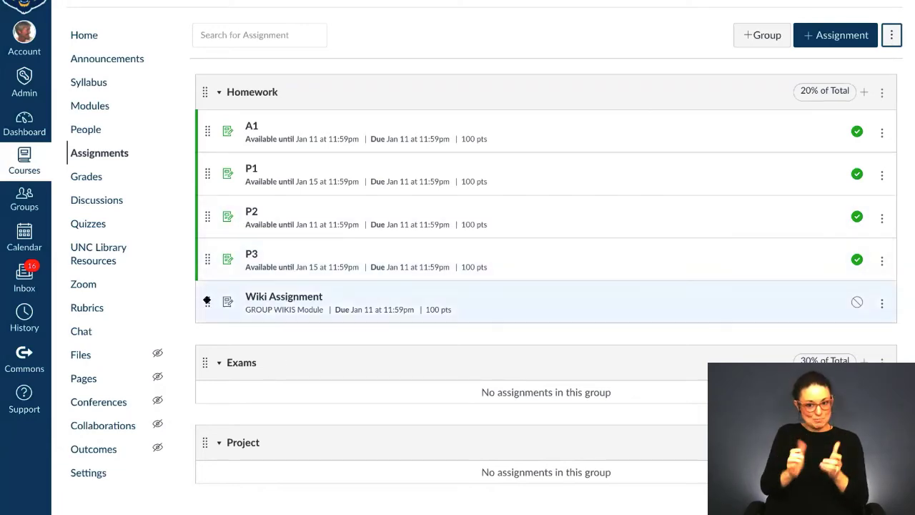
drag(207, 300, 215, 440)
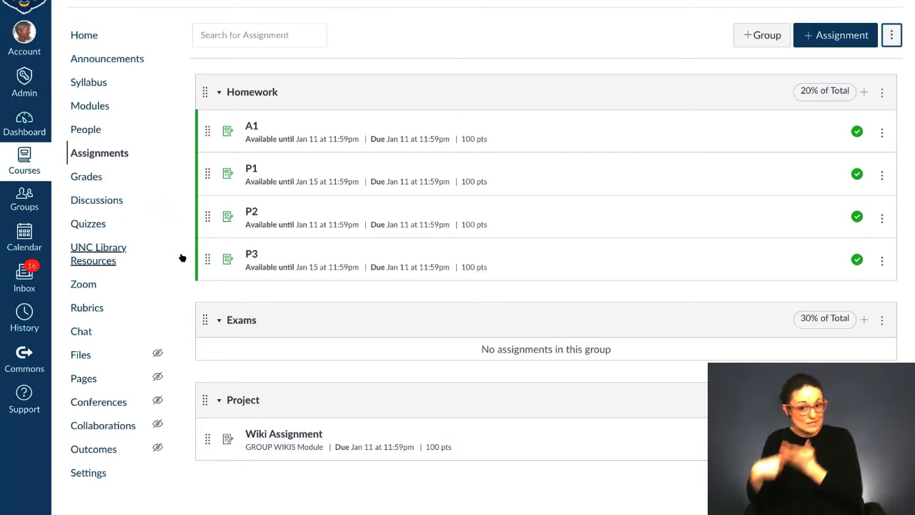
Open the Midterm Exam from the Quizzes page for editing and set its quiz type to Graded Quiz.
click(88, 225)
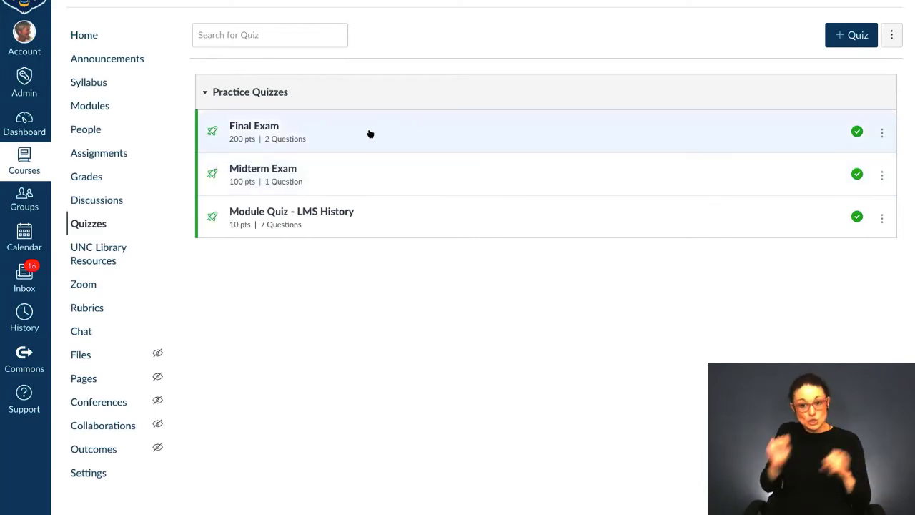
click(290, 170)
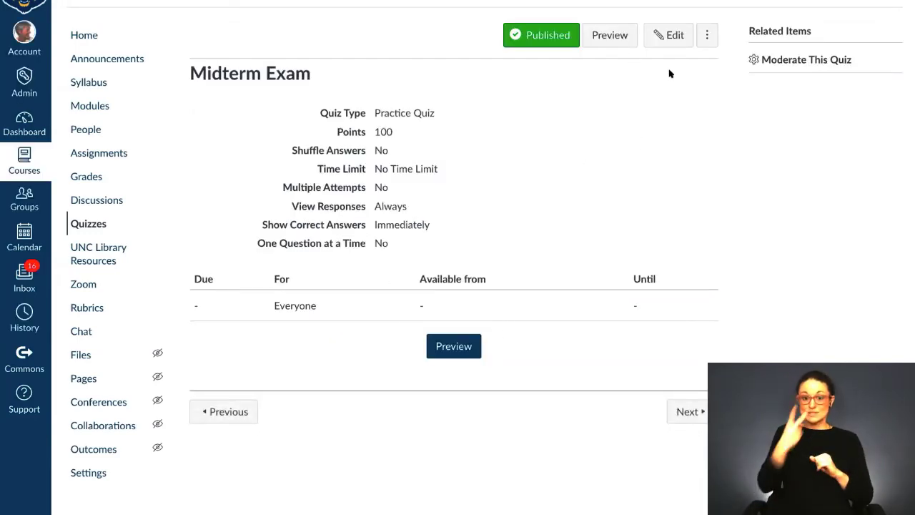
click(669, 36)
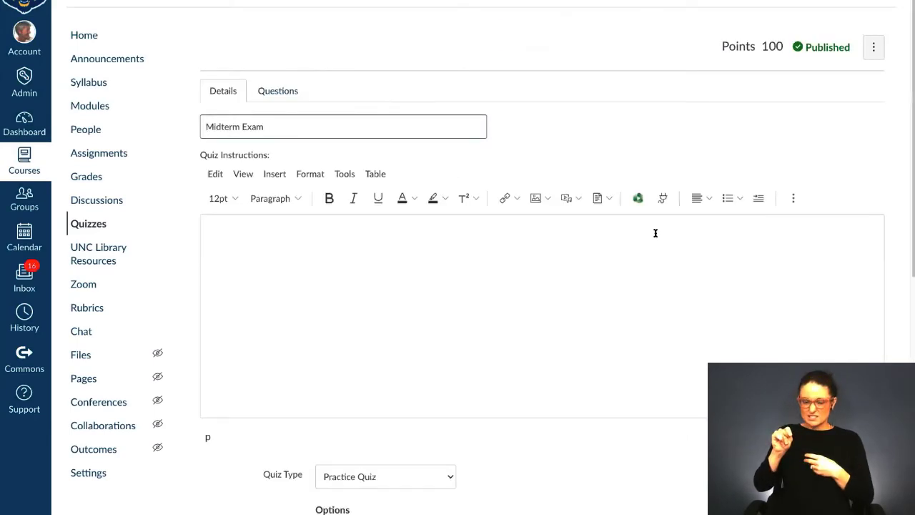
scroll(435, 360, down, 1)
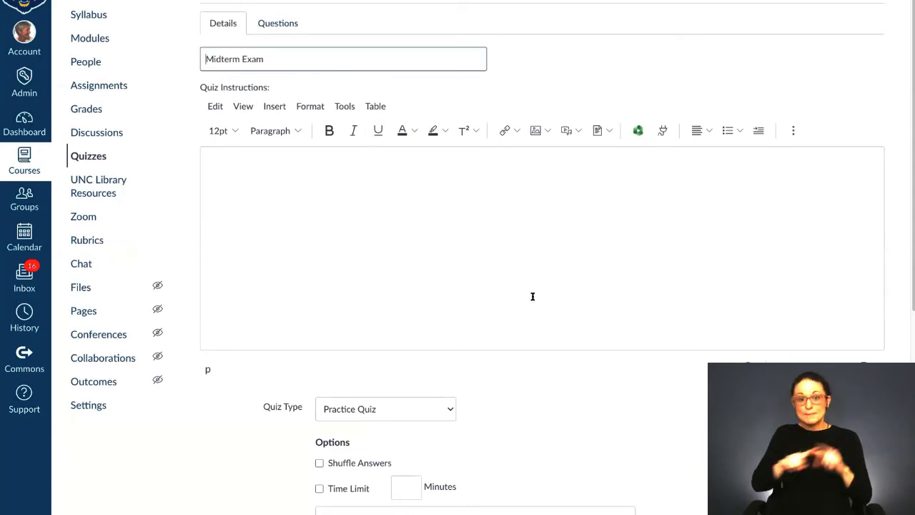
scroll(472, 258, down, 5)
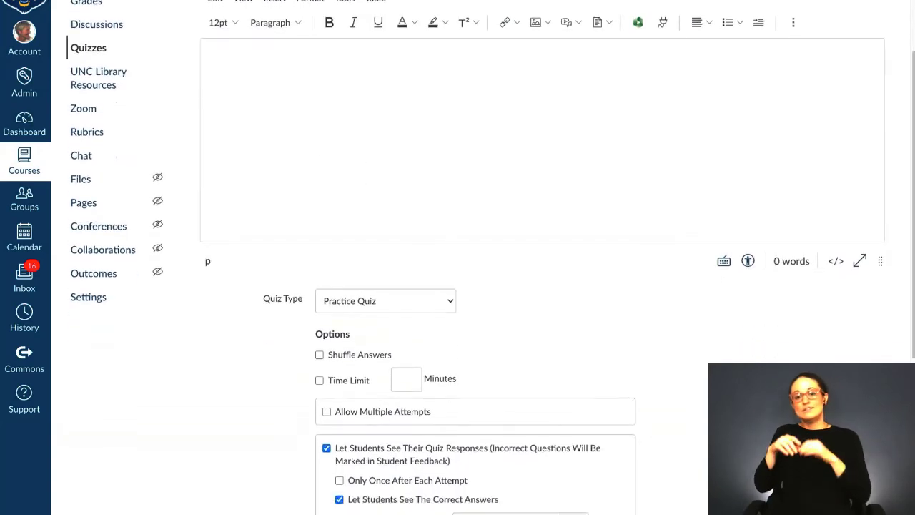
scroll(472, 257, up, 1)
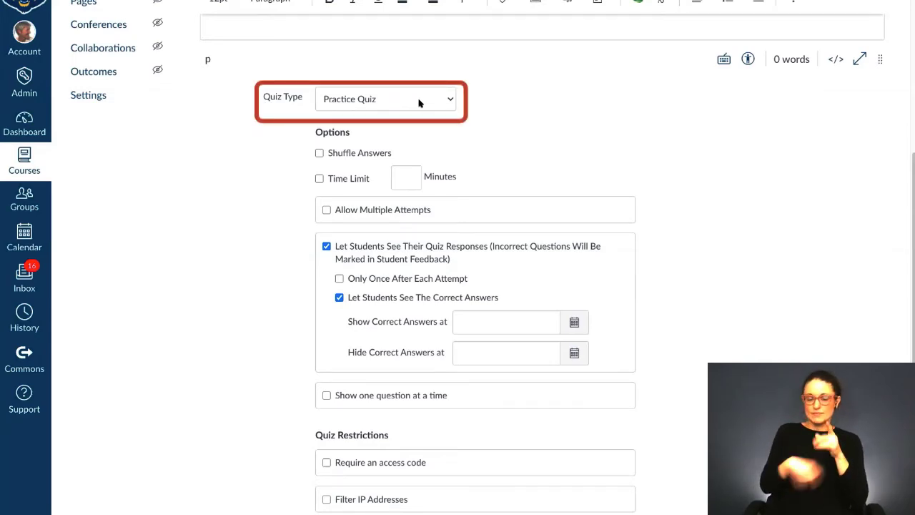
click(448, 98)
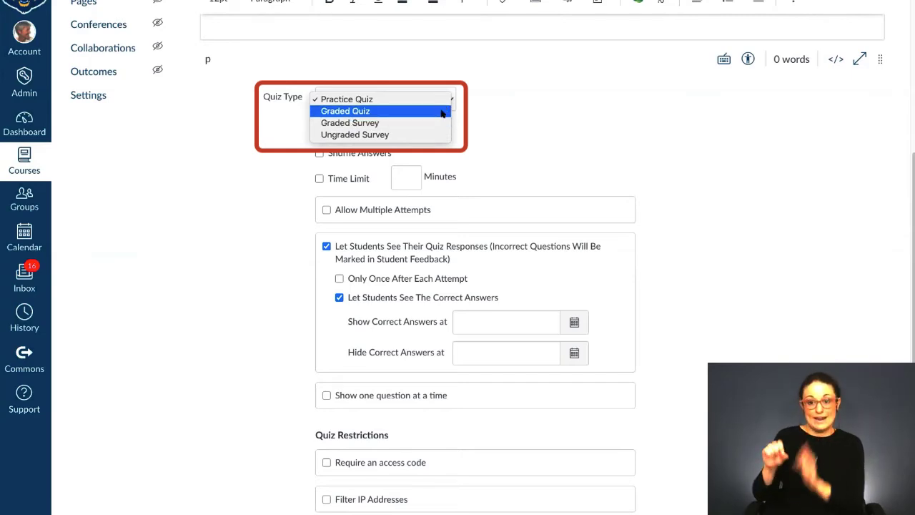
click(442, 114)
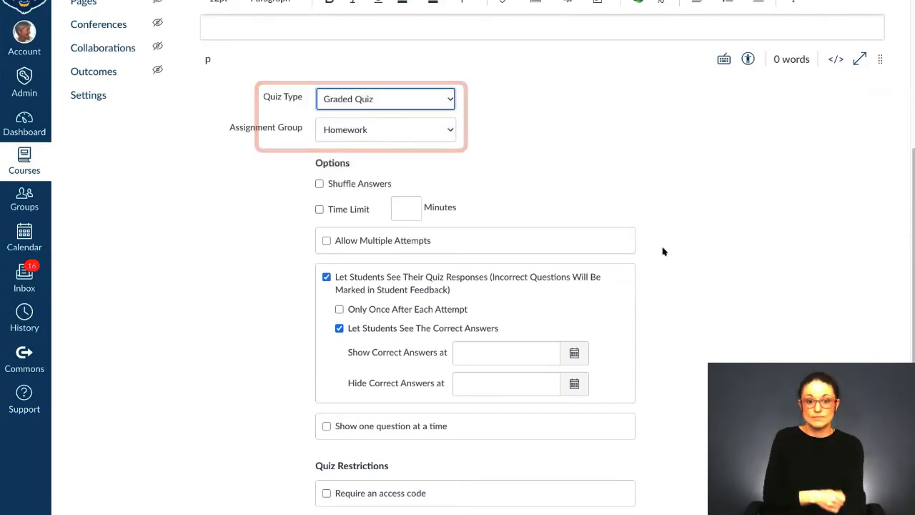
scroll(457, 286, down, 4)
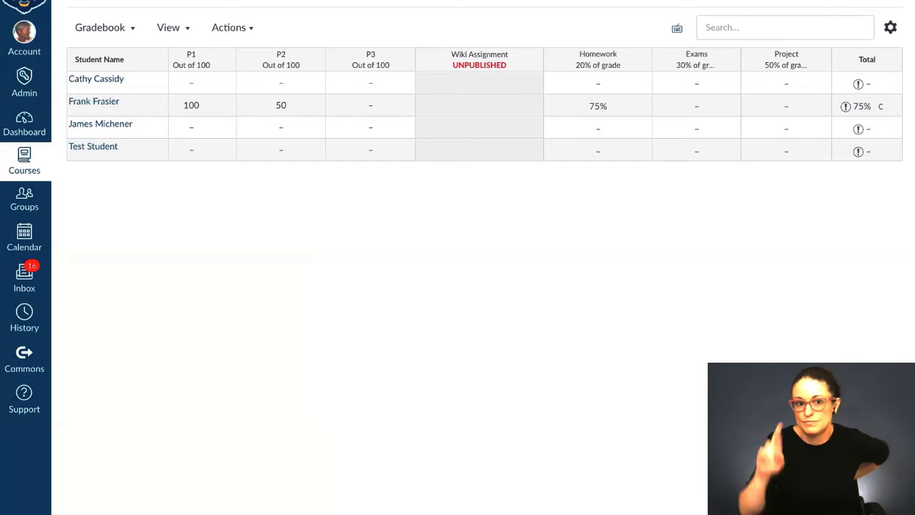
Reload the gradebook, then move Midterm Exam from the Homework group into the Exams group on the Assignments page.
key(super+r)
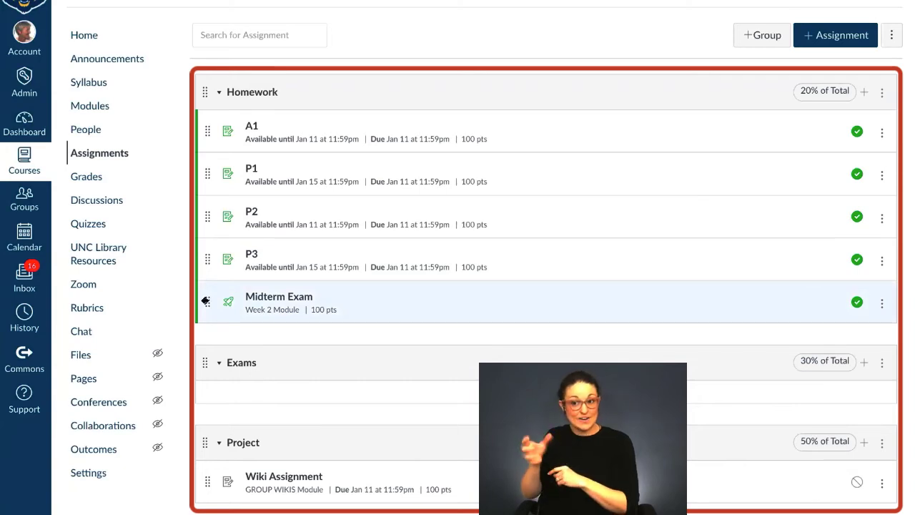
mouse_move(206, 302)
mouse_down()
mouse_move(206, 376)
mouse_move(209, 358)
mouse_up()
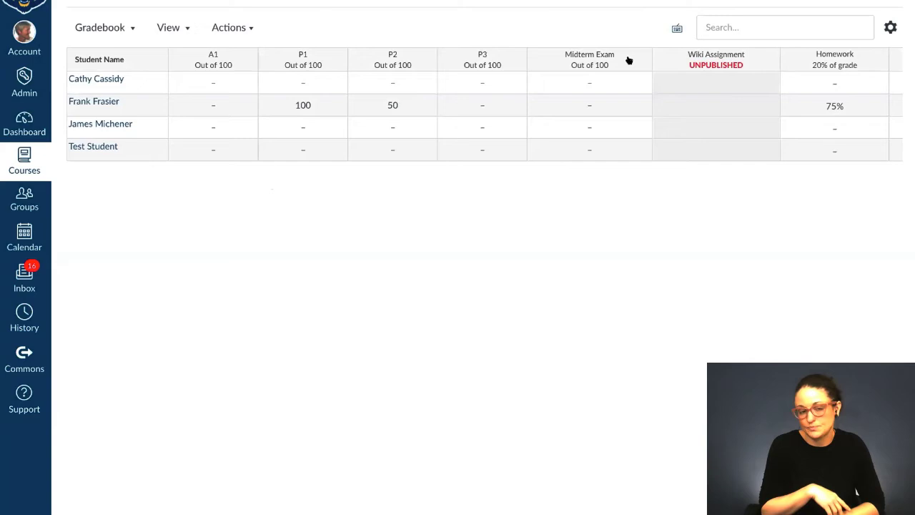
In the gradebook, enter a Midterm Exam score of 75 for the first student and check that student's Exams and Total grades.
click(591, 87)
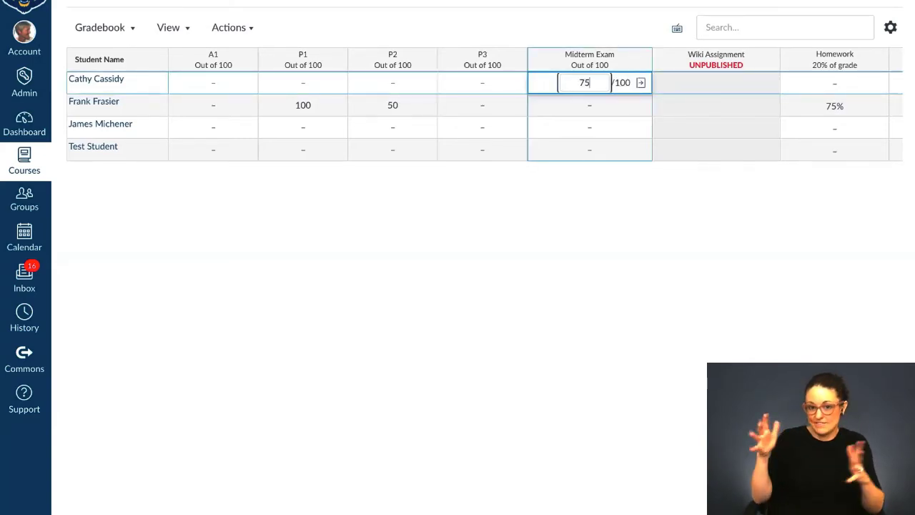
key(Return)
scroll(699, 177, right, 5)
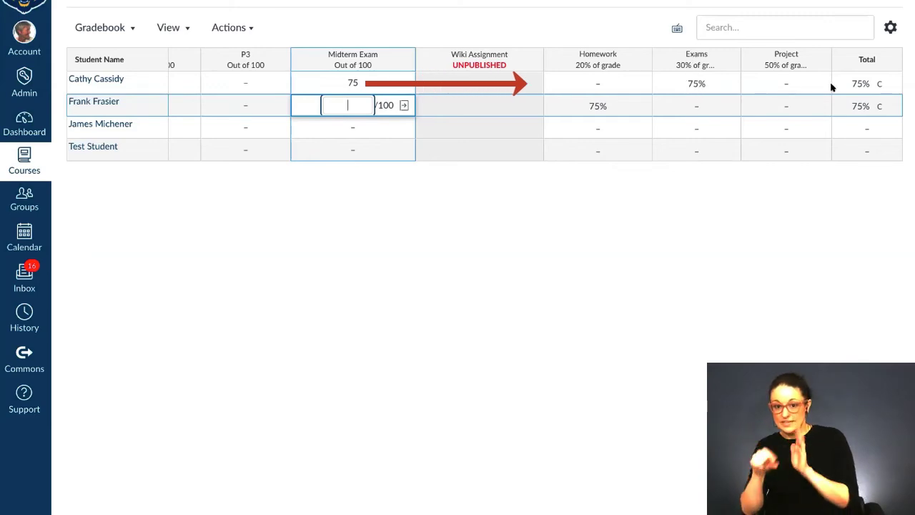
click(871, 78)
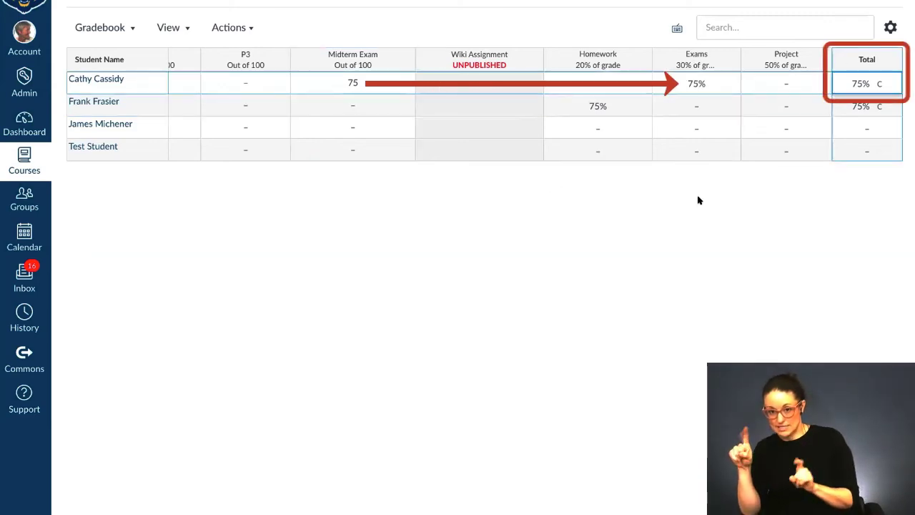
click(663, 220)
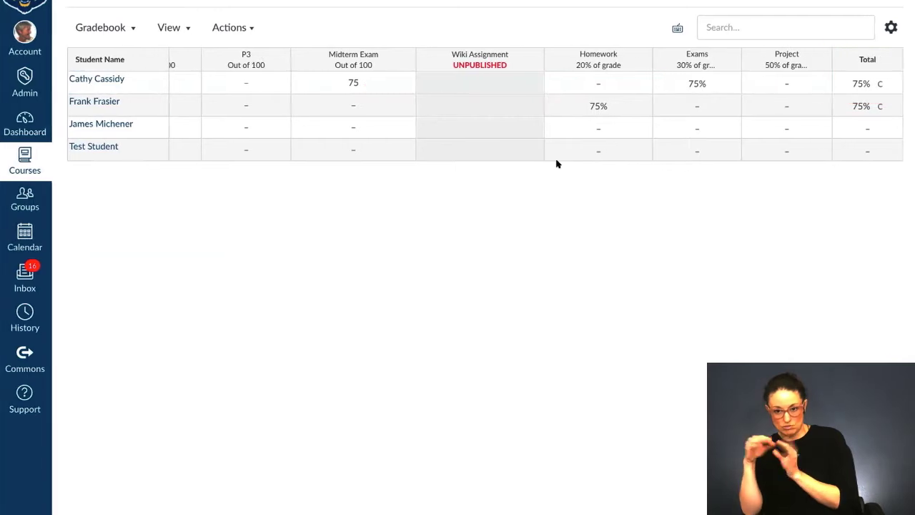
scroll(555, 164, left, 5)
scroll(555, 164, left, 1)
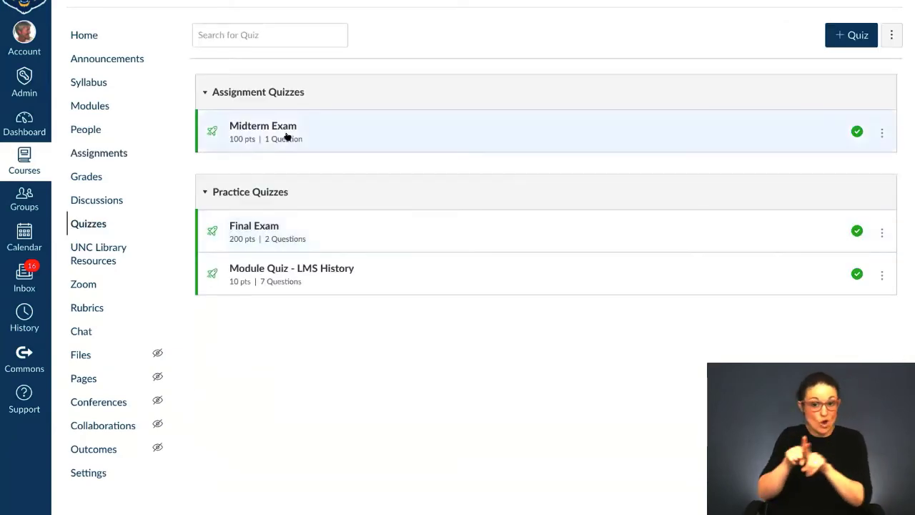
Open the Final Exam practice quiz for editing and set its quiz type to Graded Quiz.
click(261, 227)
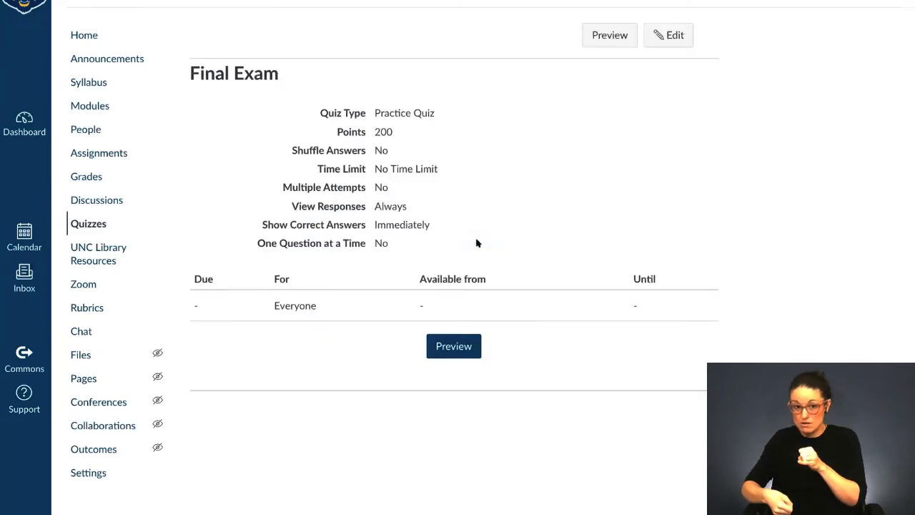
click(673, 37)
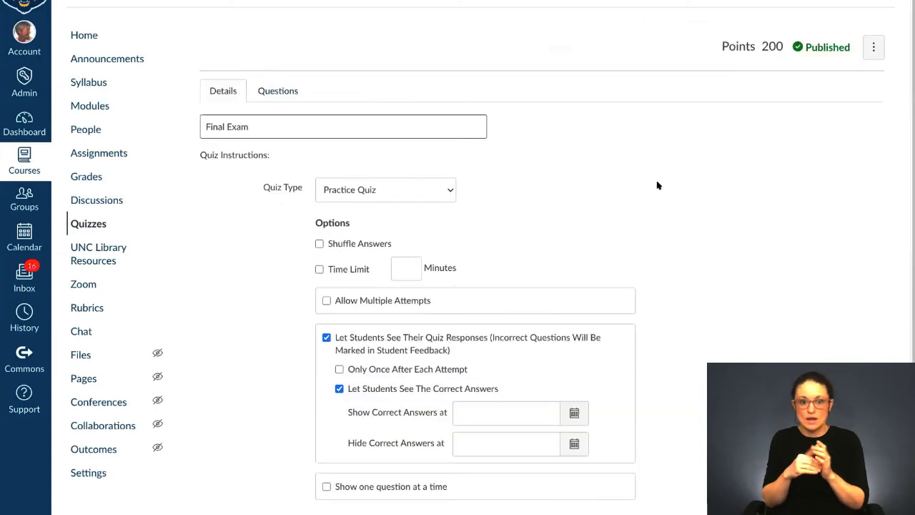
scroll(500, 465, down, 1)
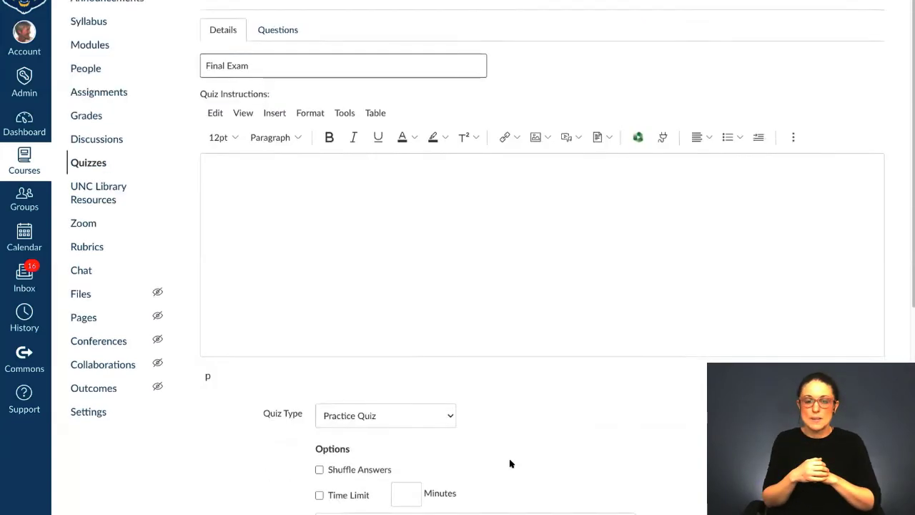
click(448, 402)
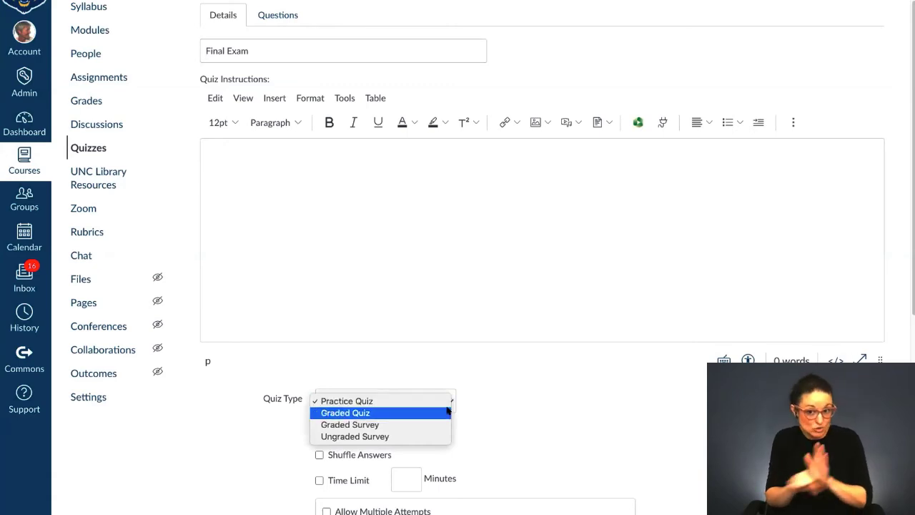
click(448, 411)
scroll(663, 380, down, 3)
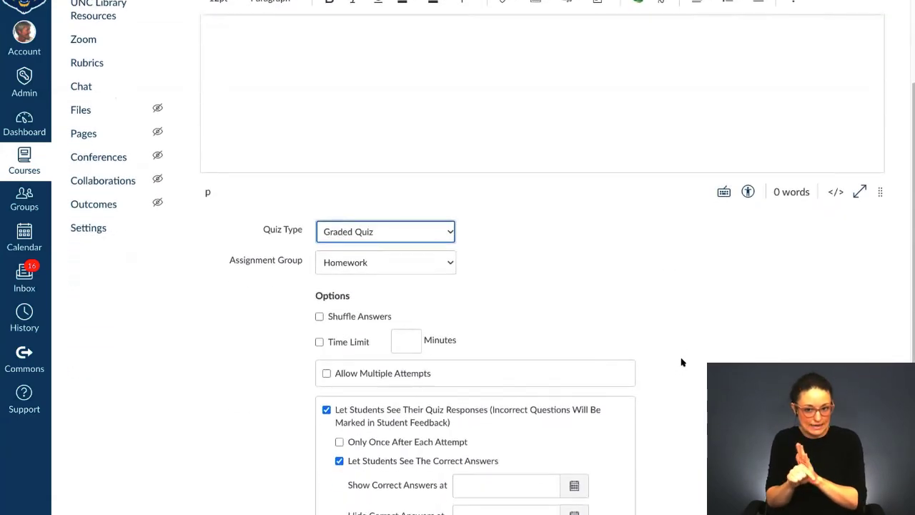
scroll(682, 363, down, 1)
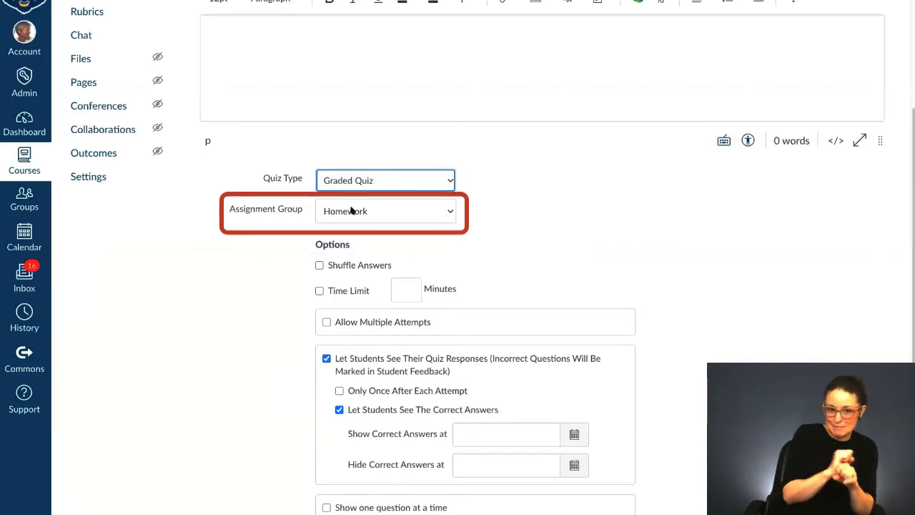
Assign the Final Exam quiz to the Exams assignment group.
click(446, 212)
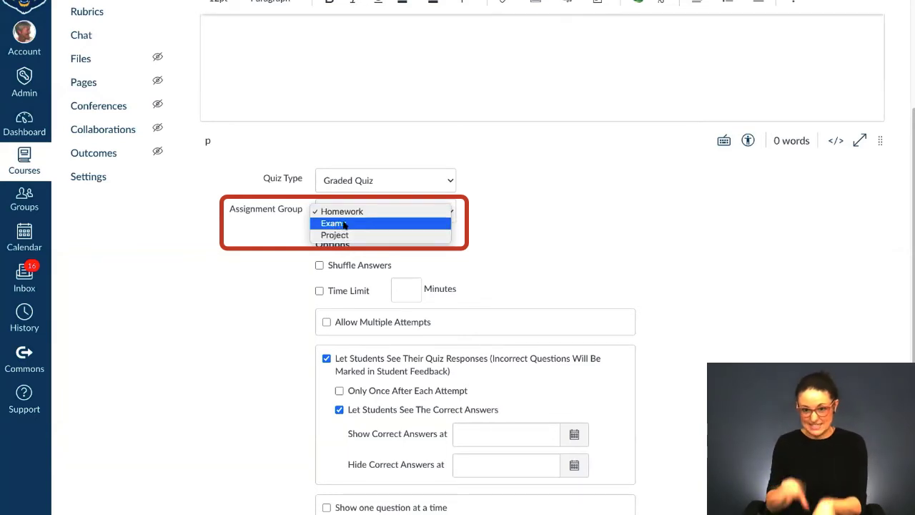
click(344, 225)
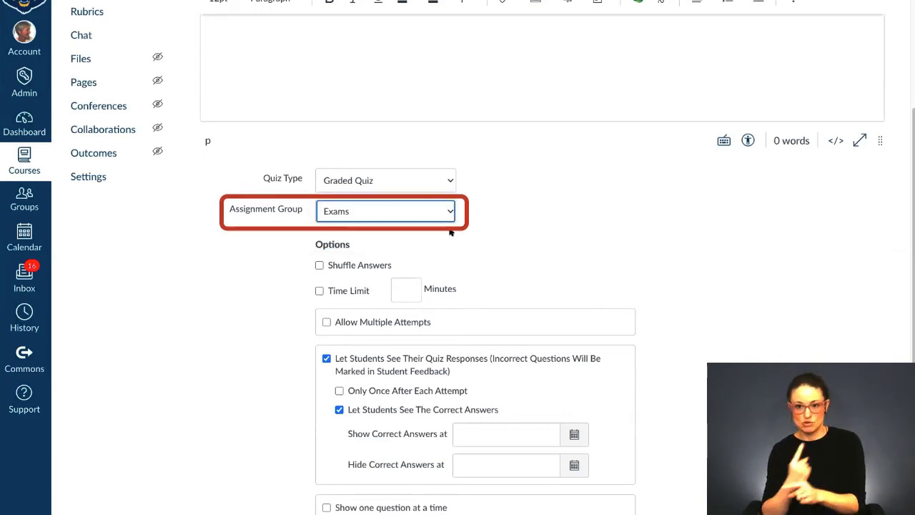
scroll(451, 231, down, 5)
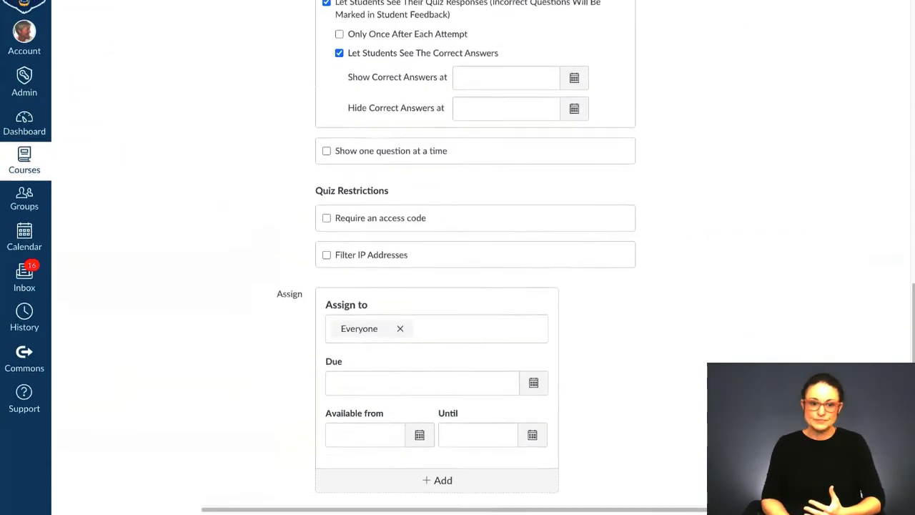
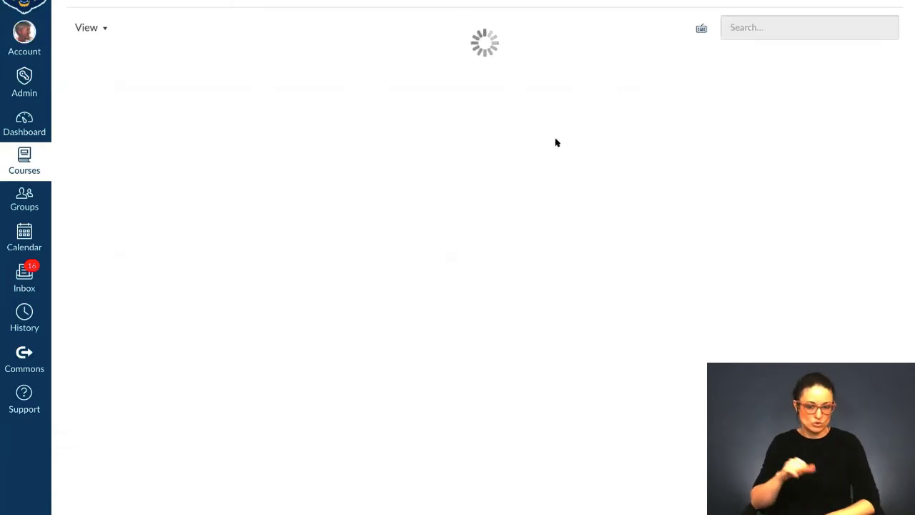
Examine the gradebook's Midterm Exam, Final Exam and Wiki Assignment columns alongside the weighted group columns.
scroll(576, 190, right, 2)
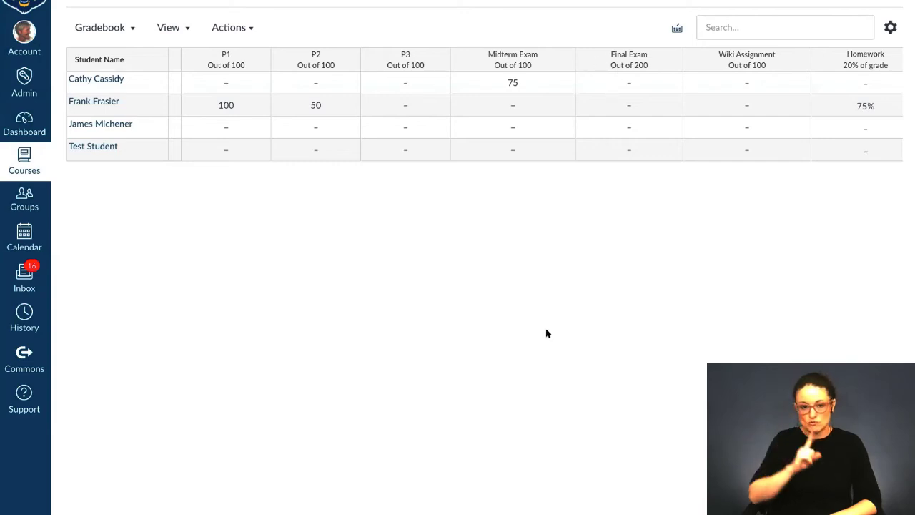
scroll(593, 333, right, 2)
scroll(558, 229, right, 3)
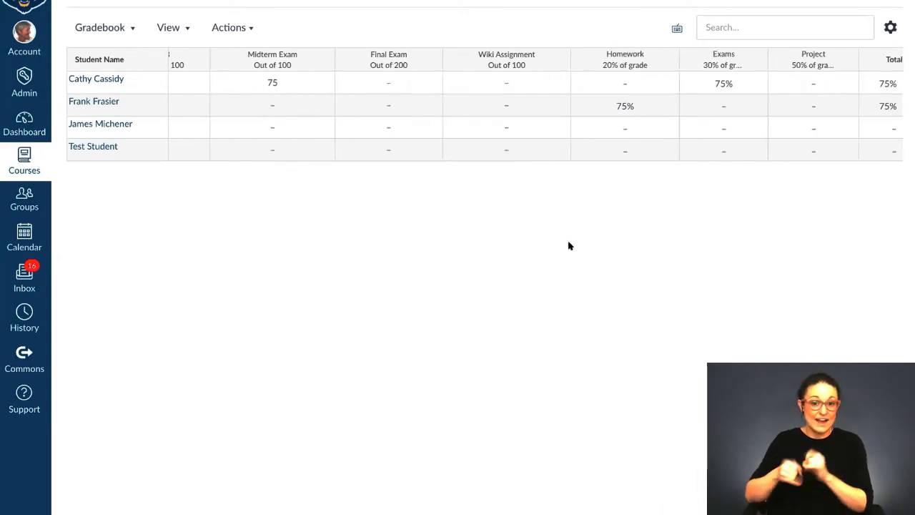
Enter a Final Exam score of 100 for the first student in the gradebook.
click(348, 83)
text(100)
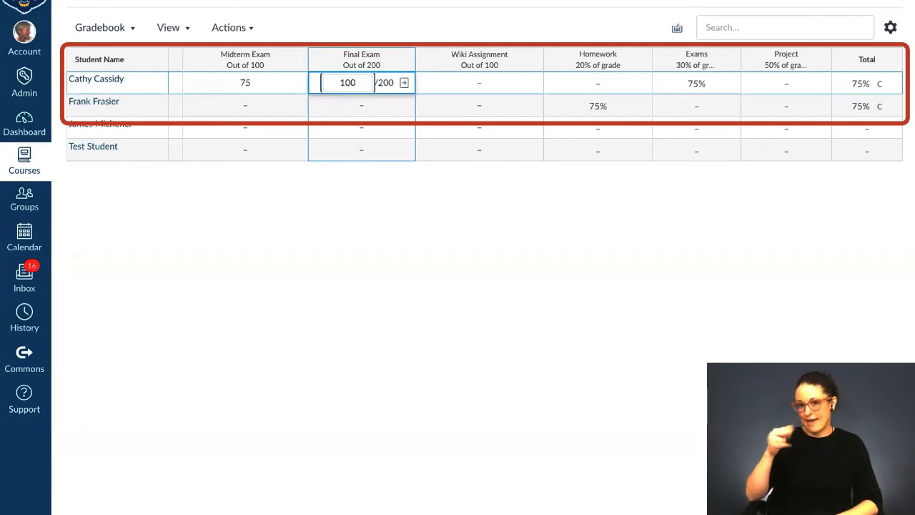
key(Return)
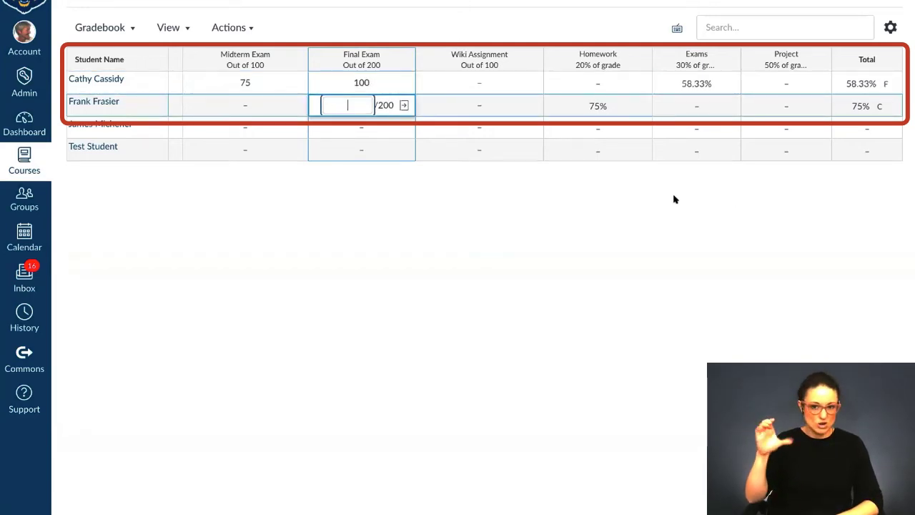
Change the first student's Final Exam score to 200.
click(363, 83)
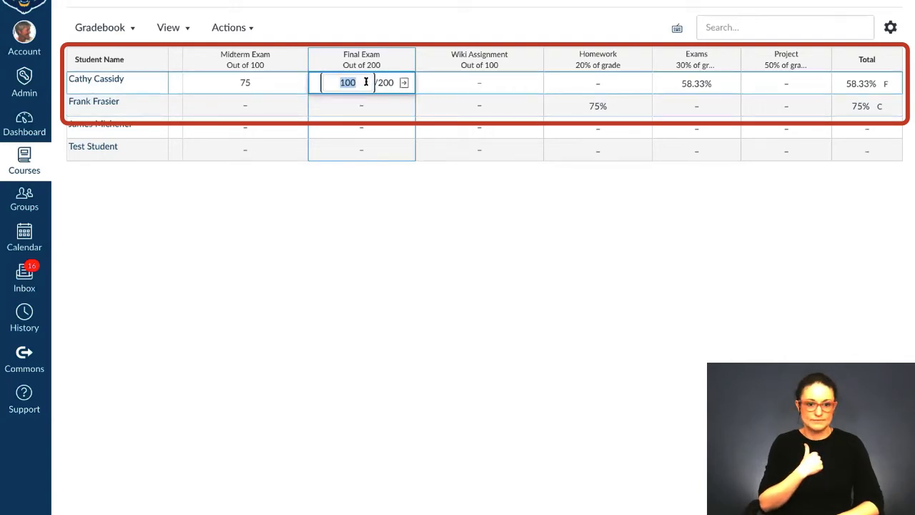
text(200)
key(Return)
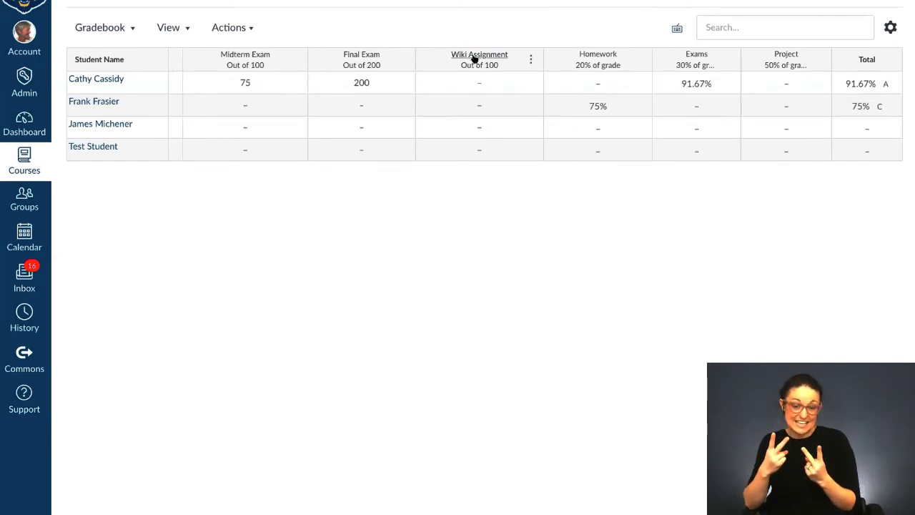
Enter a Wiki Assignment score of 80 for the first student and check the weighted Project and Total columns.
click(475, 84)
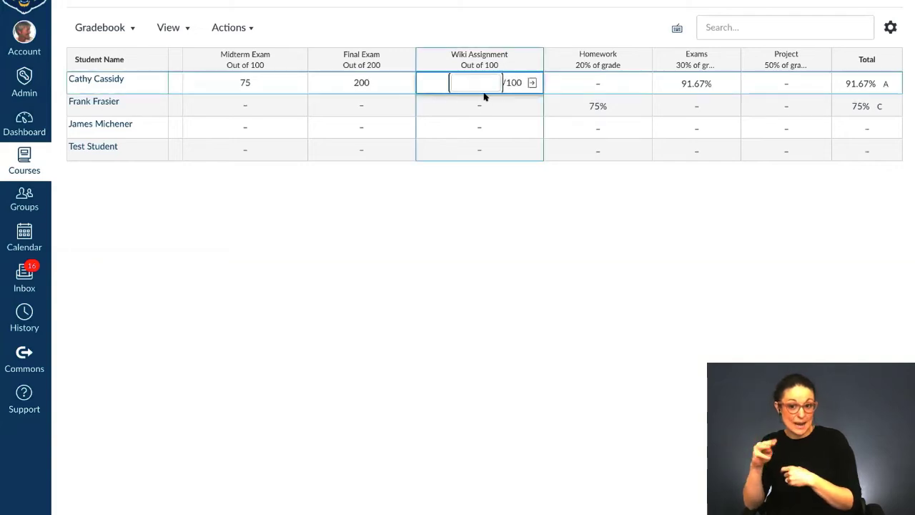
text(8)
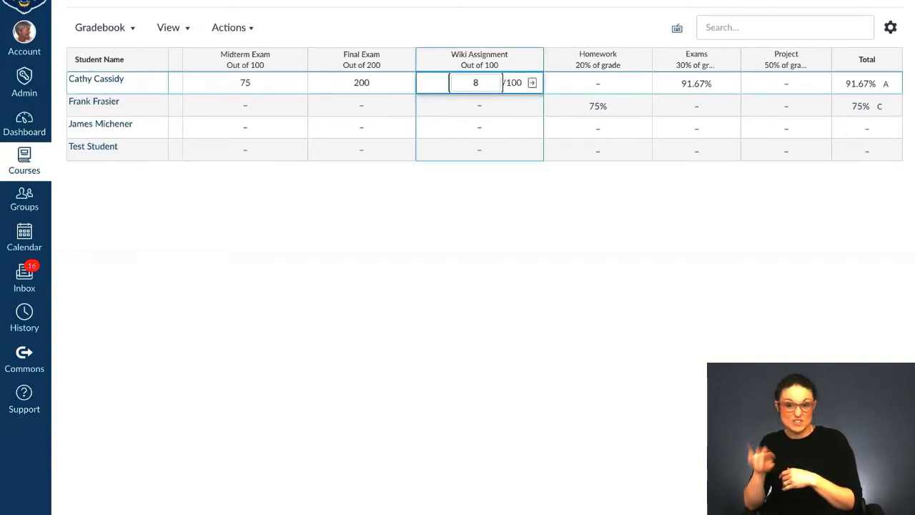
text(0)
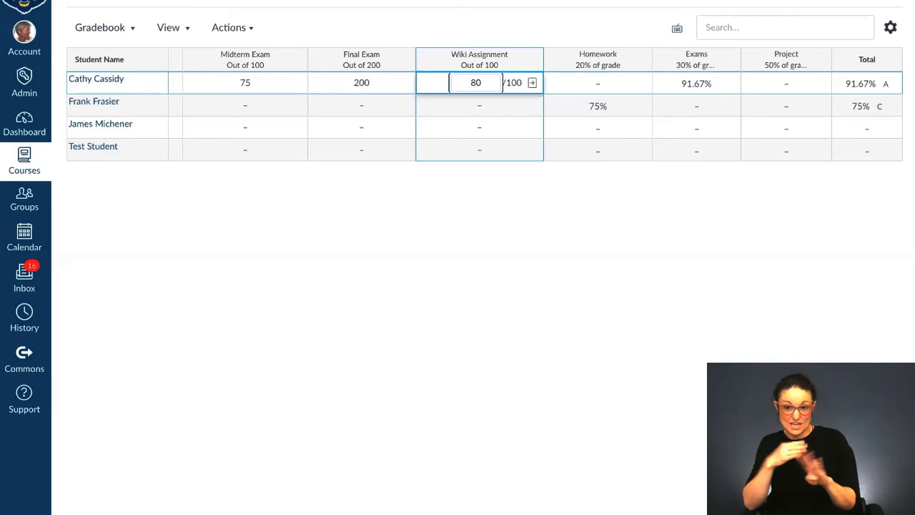
click(485, 96)
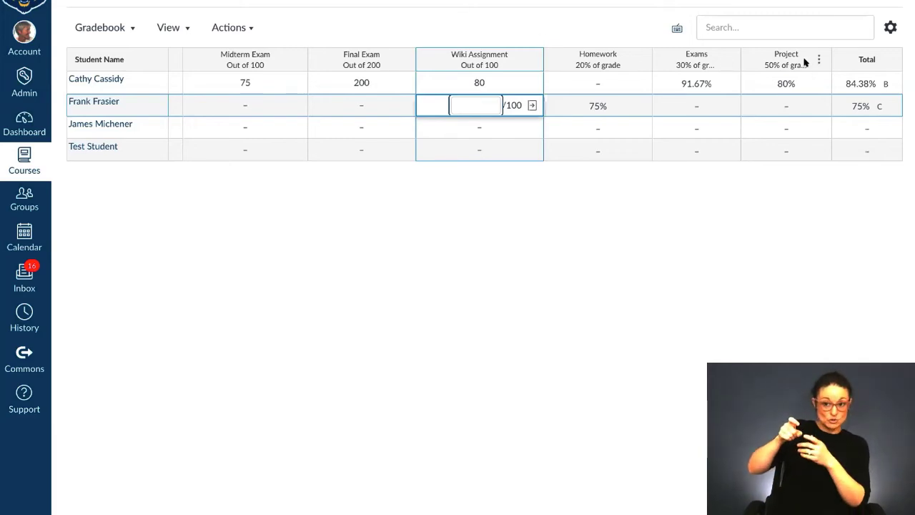
scroll(566, 274, left, 5)
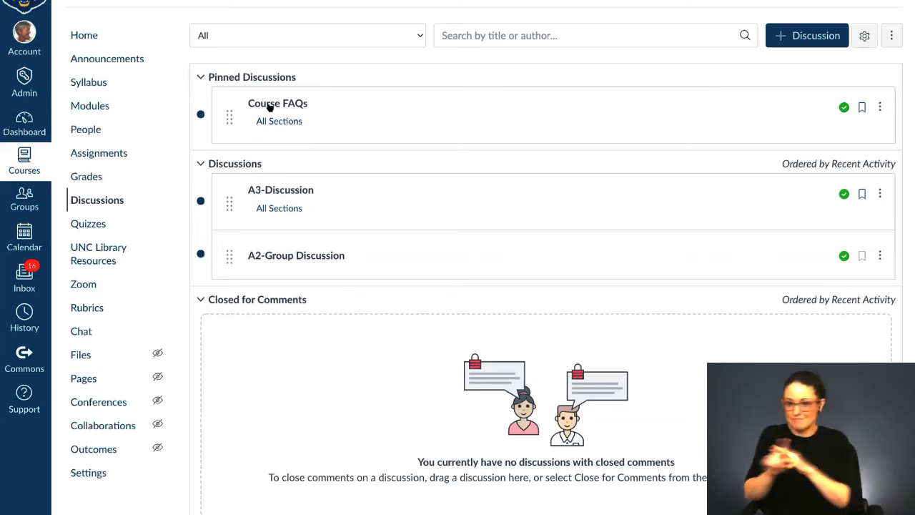
Open the A2-Group Discussion from the Discussions list for editing and mark it as graded.
mouse_move(284, 118)
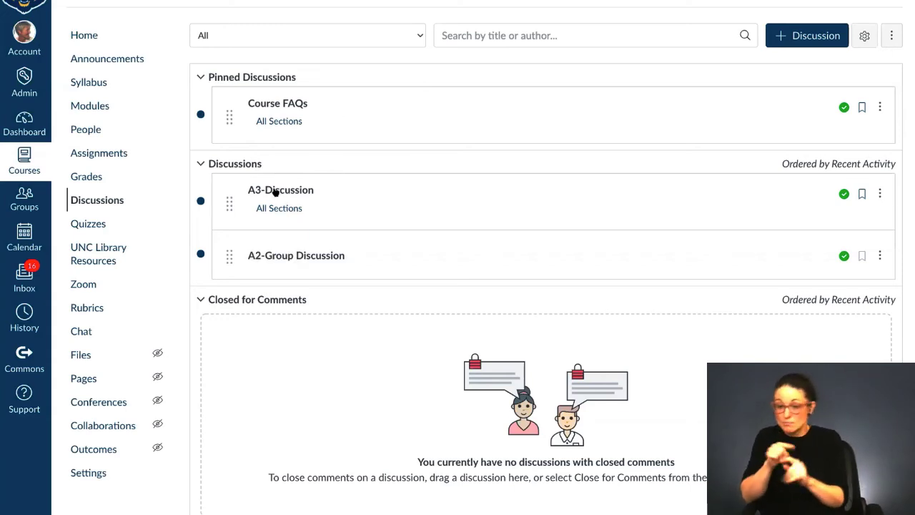
click(374, 278)
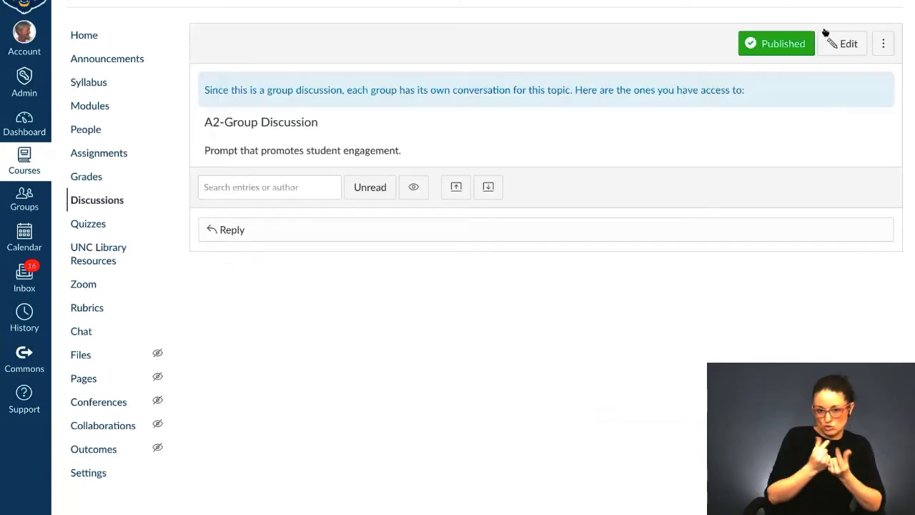
click(844, 48)
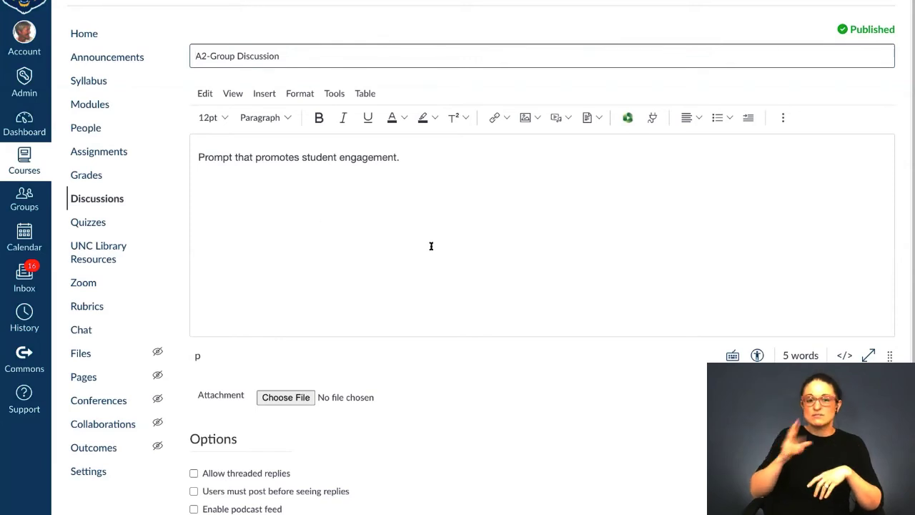
scroll(447, 401, down, 1)
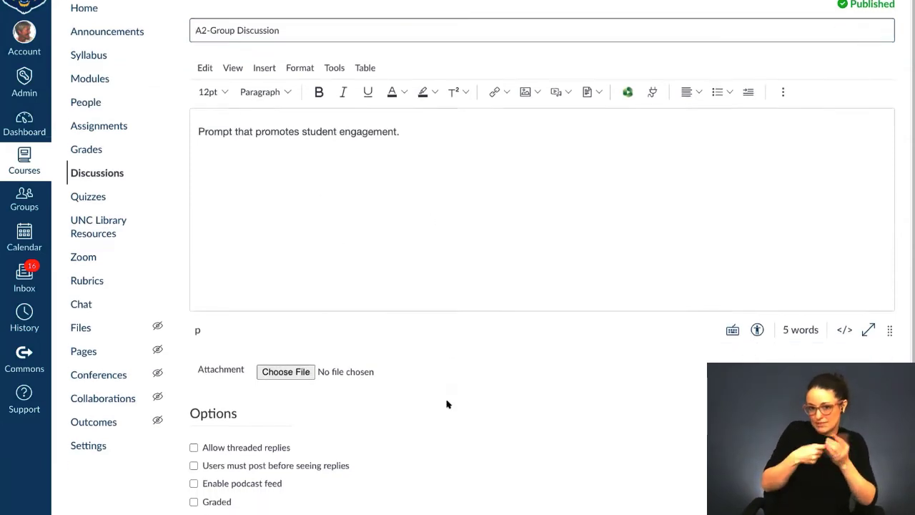
scroll(446, 405, down, 5)
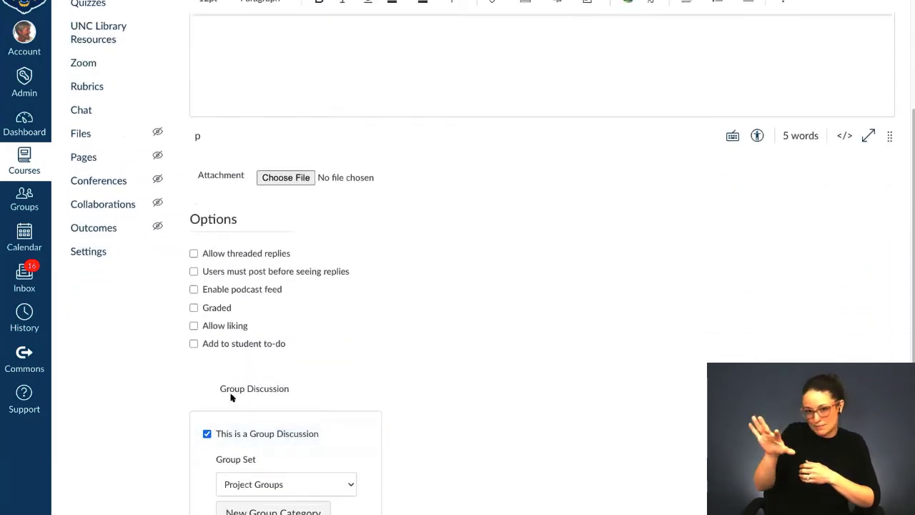
click(194, 308)
Set the A2-Group Discussion's possible points to 50, keep it in the Homework assignment group, and save it.
scroll(486, 298, down, 5)
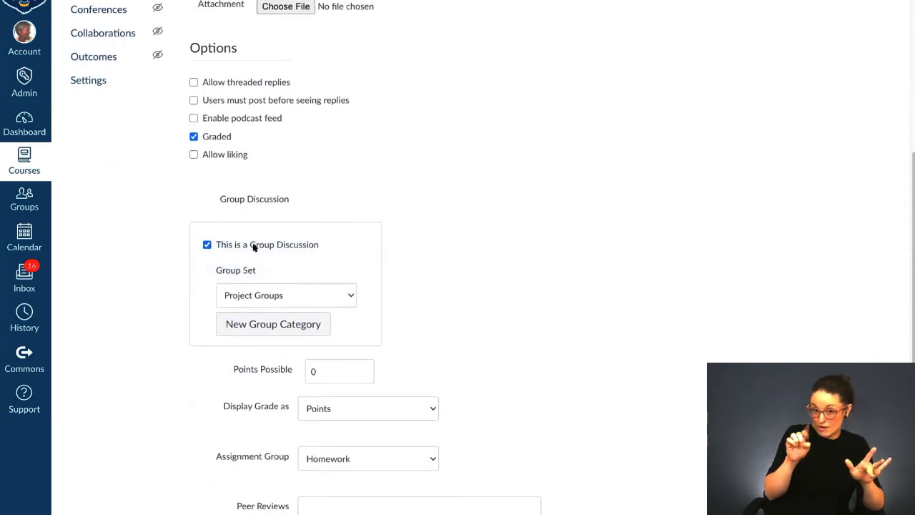
scroll(476, 333, down, 3)
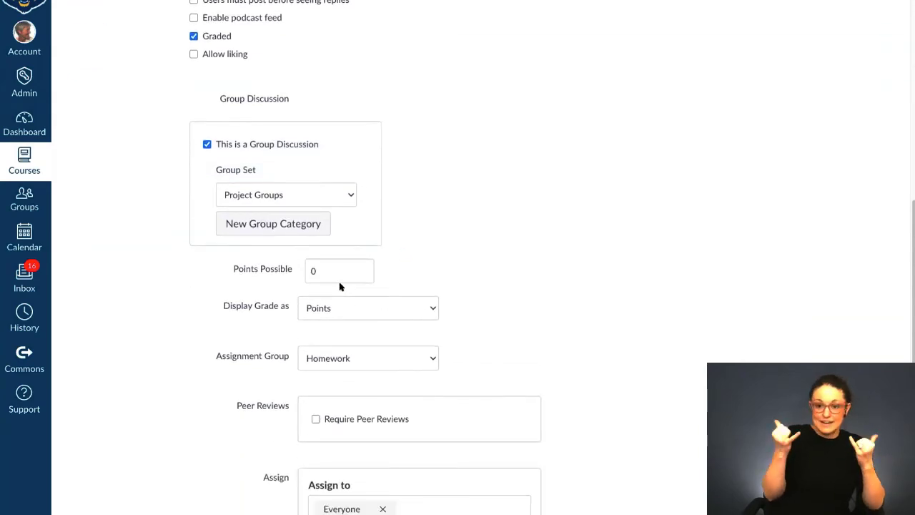
drag(323, 270, 278, 272)
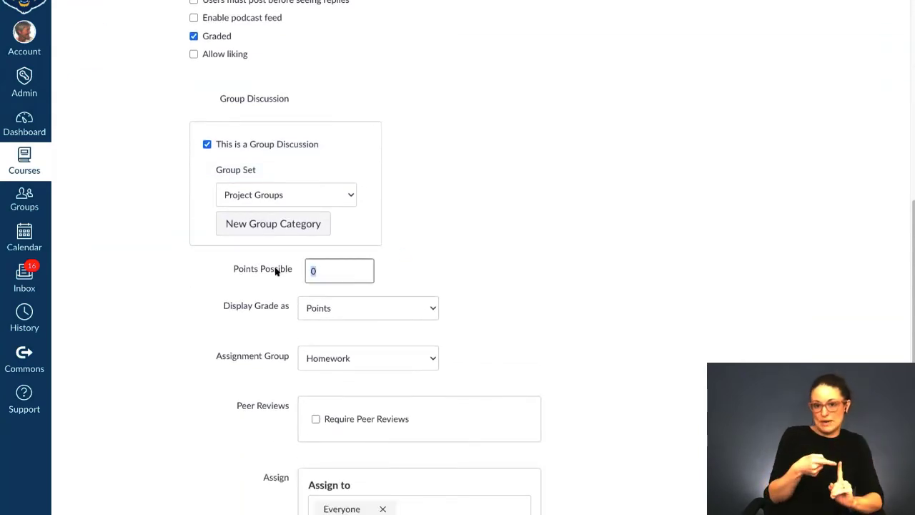
text(50)
click(517, 296)
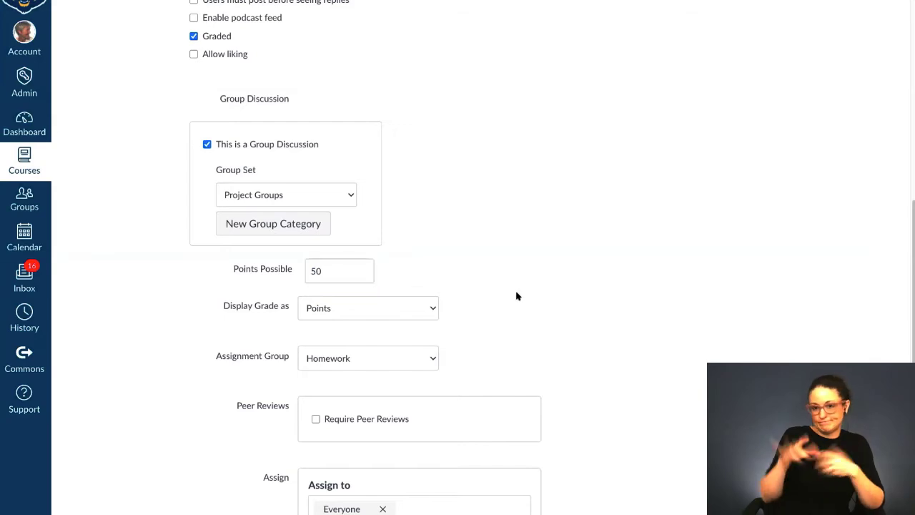
click(429, 357)
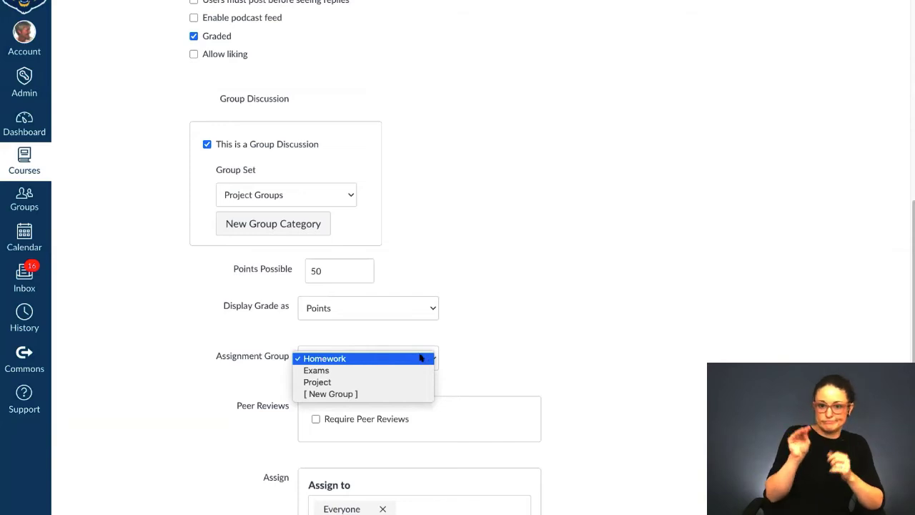
click(420, 357)
scroll(658, 394, down, 3)
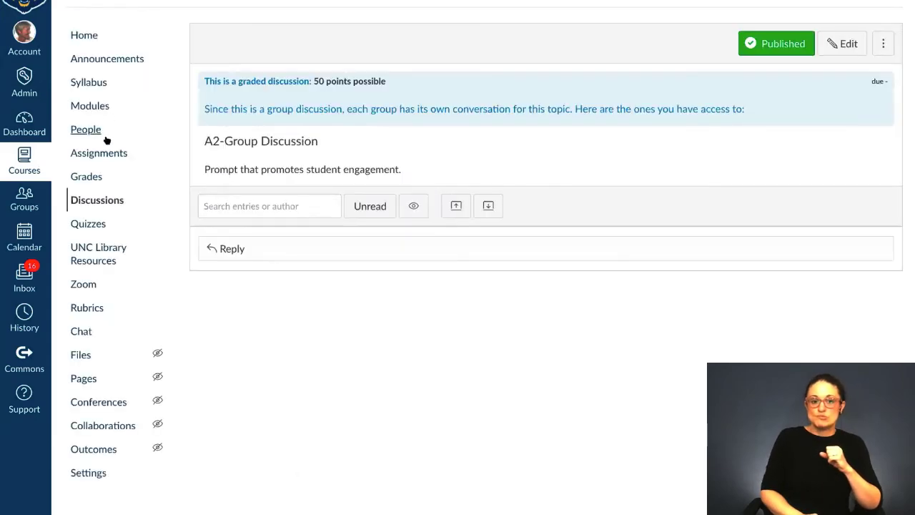
Open the course assignments and look at the third student's P2 and P1 score cells in the gradebook.
click(98, 153)
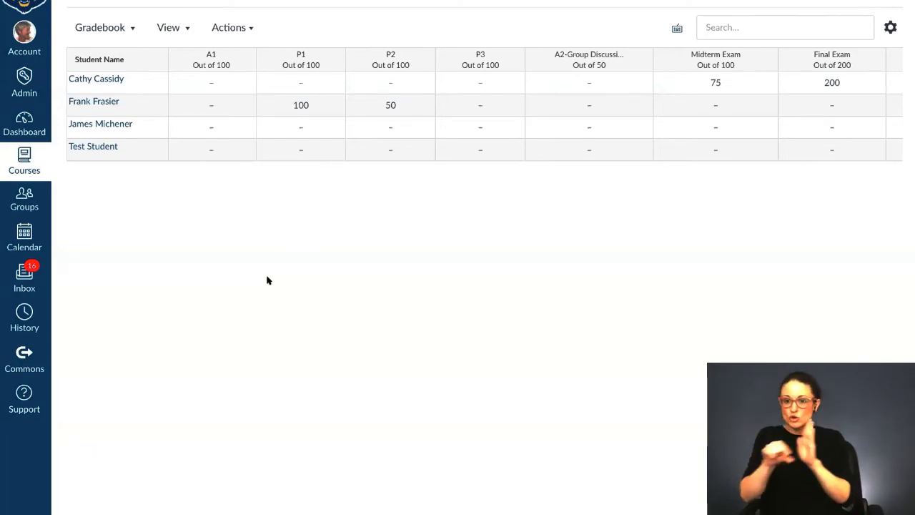
click(384, 127)
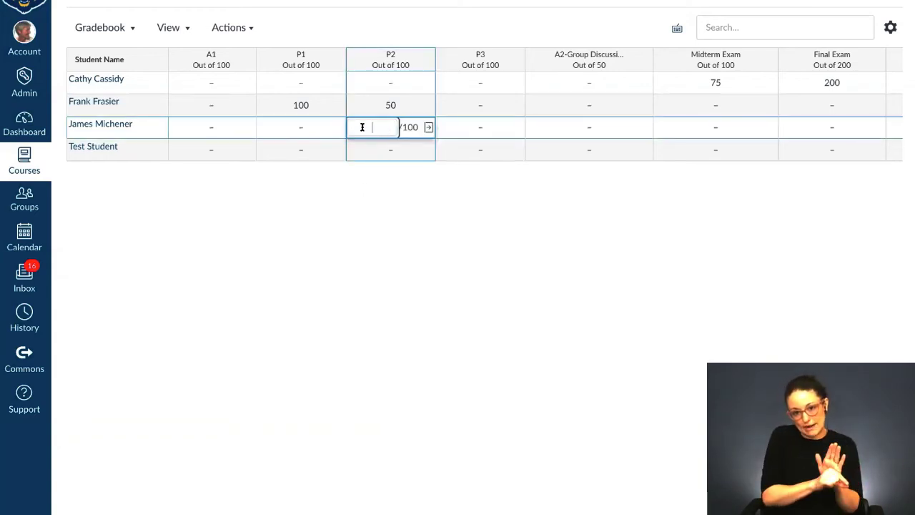
click(300, 126)
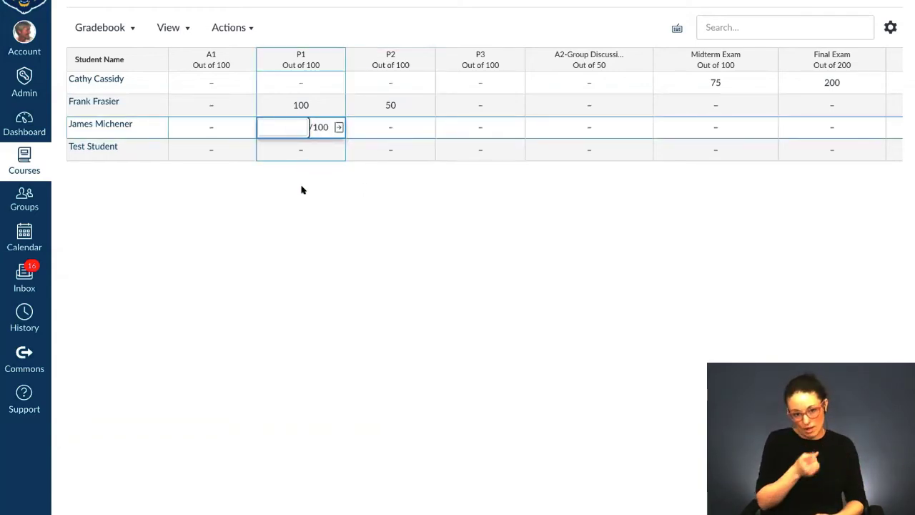
click(300, 286)
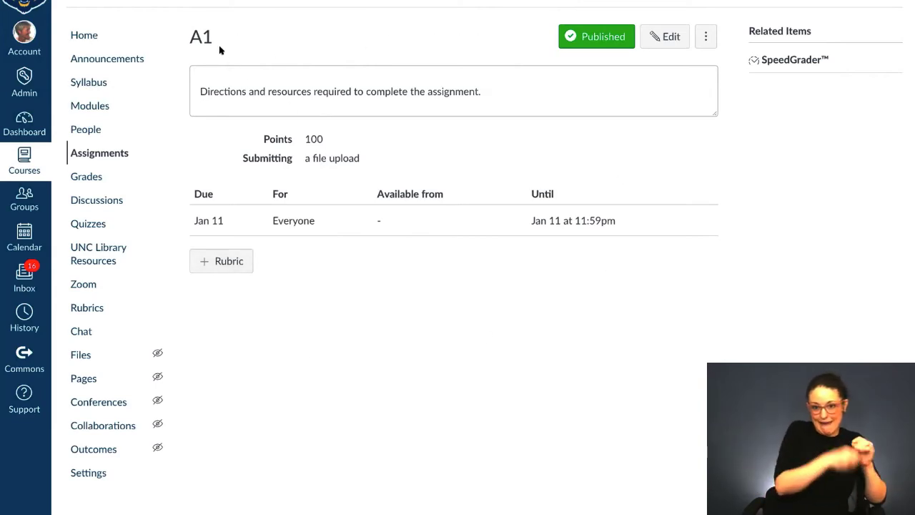
Start a new rubric on the A1 assignment and review its title, criterion, ratings and points fields.
click(222, 262)
scroll(451, 331, down, 1)
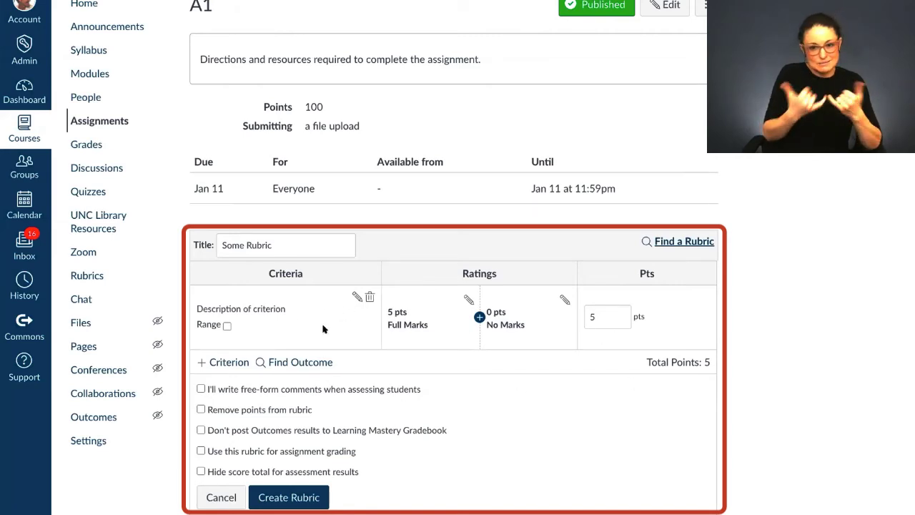
drag(275, 244, 216, 244)
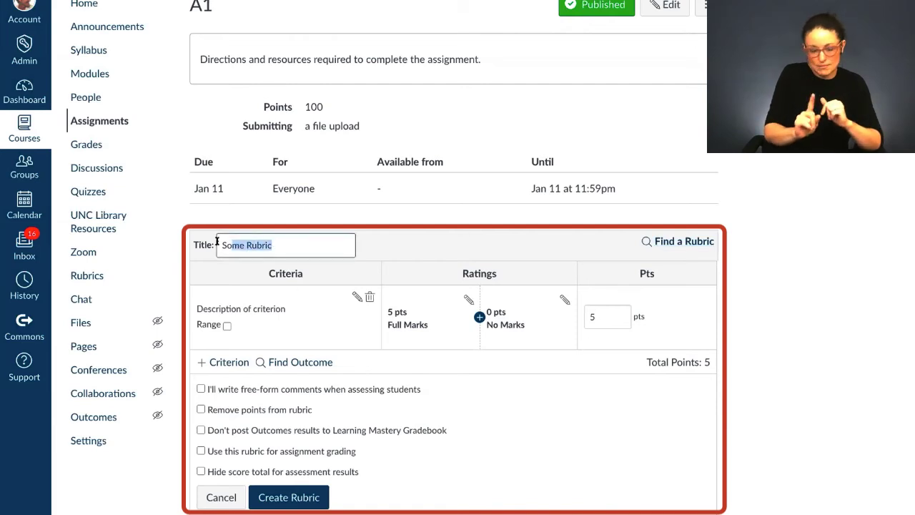
click(605, 442)
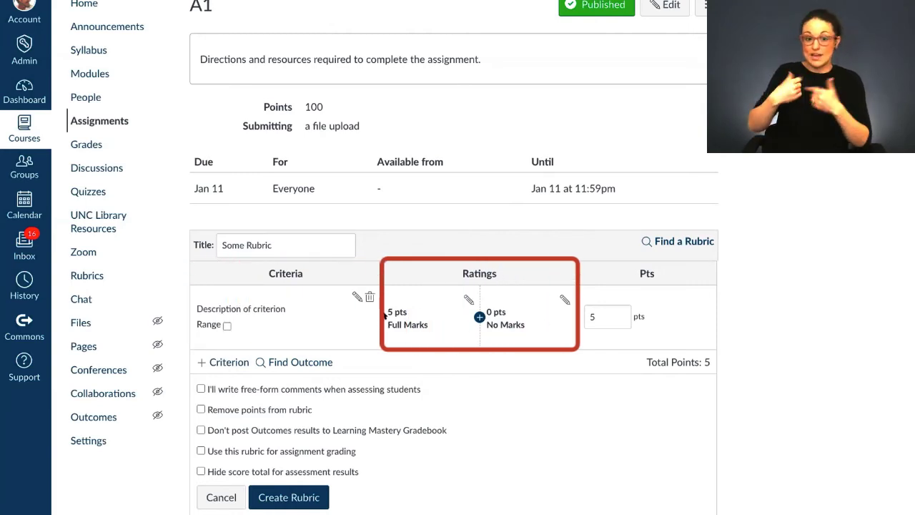
double_click(606, 315)
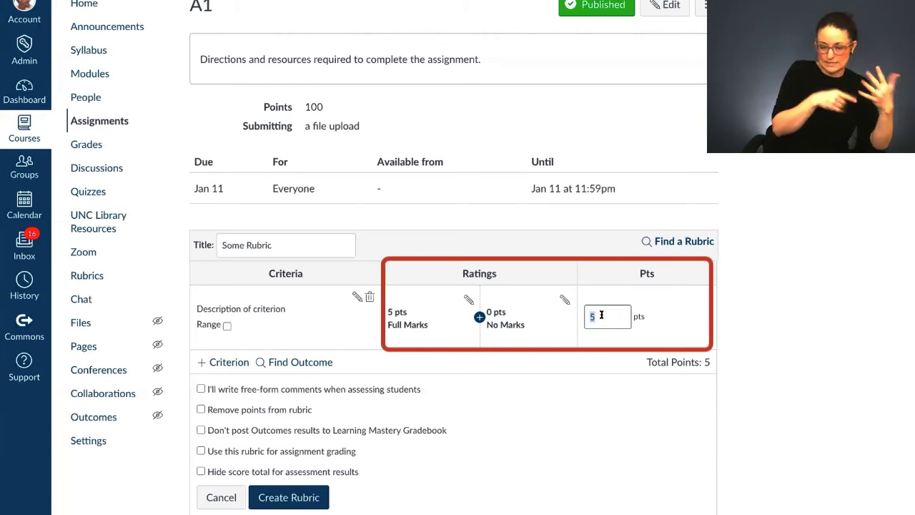
Add a 3-point rating titled "meets expectations" between the criterion's Full Marks and No Marks ratings.
click(480, 317)
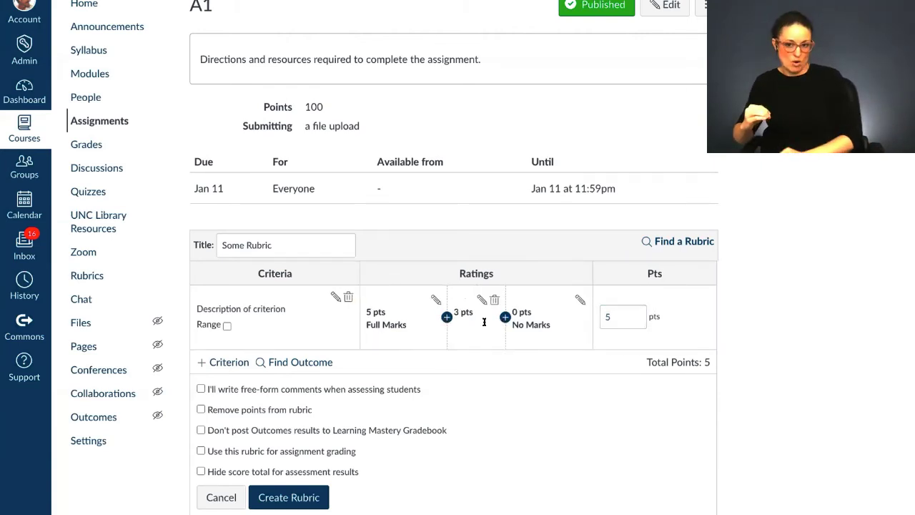
click(548, 398)
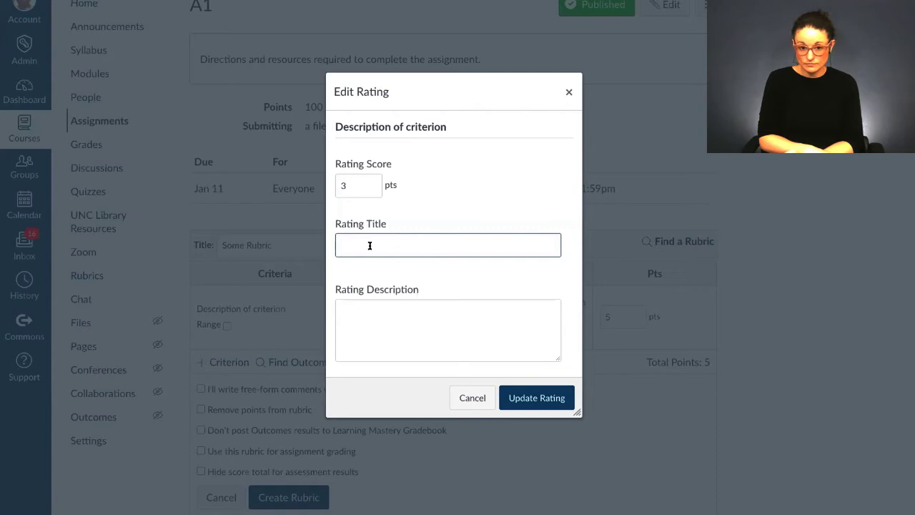
text(meets exp)
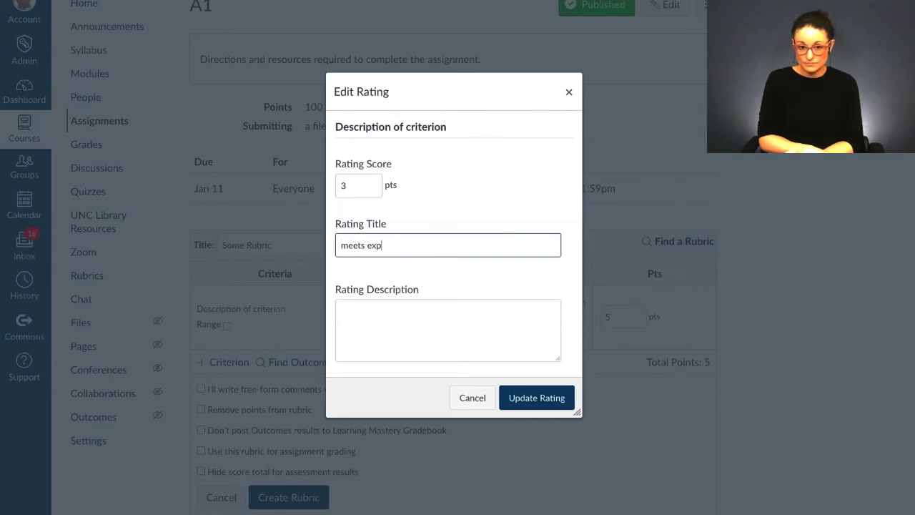
text(ectations)
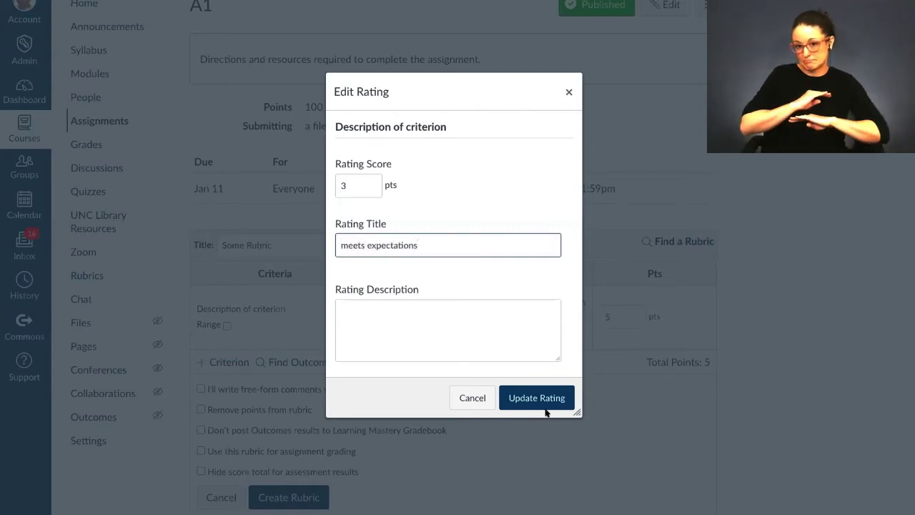
click(537, 400)
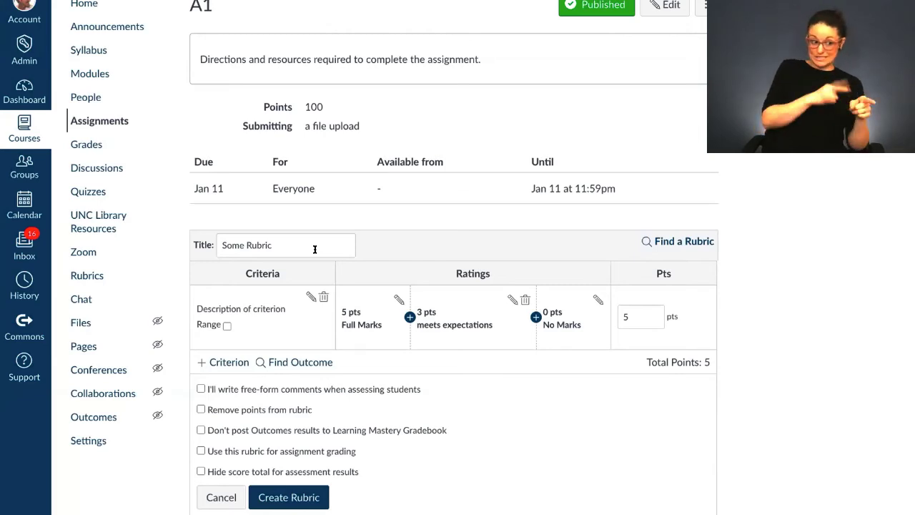
Find the existing Essay Rubric from the *Canvas-Gradebook_Tips-&-Tricks course, attach it to the A1 assignment, and review its criteria.
click(675, 244)
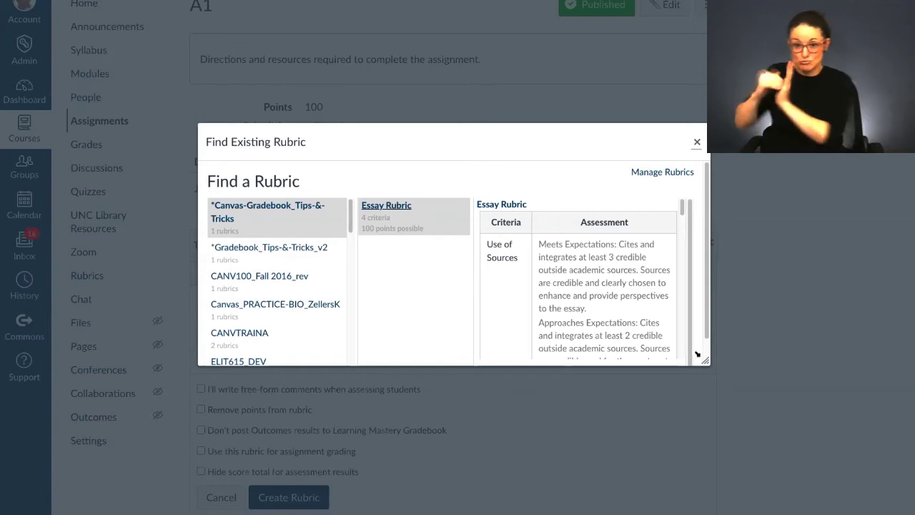
drag(706, 360, 805, 512)
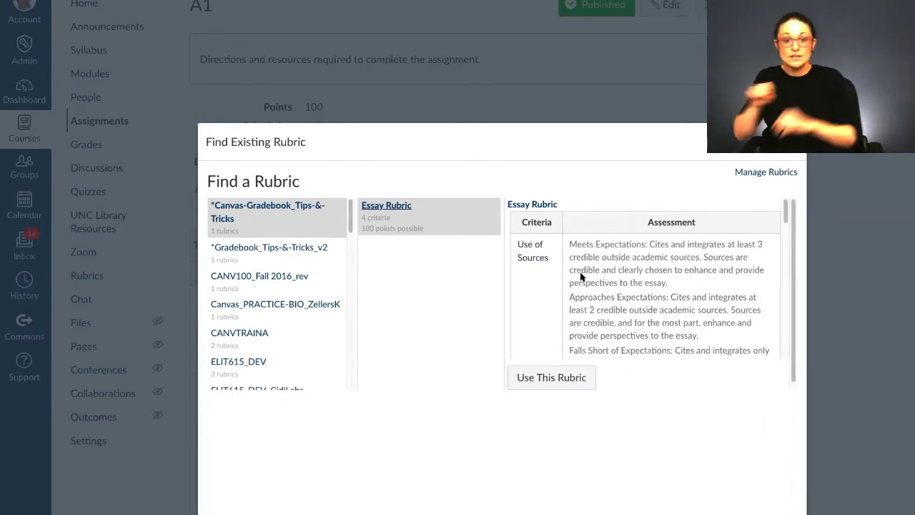
scroll(581, 280, down, 2)
scroll(577, 285, down, 6)
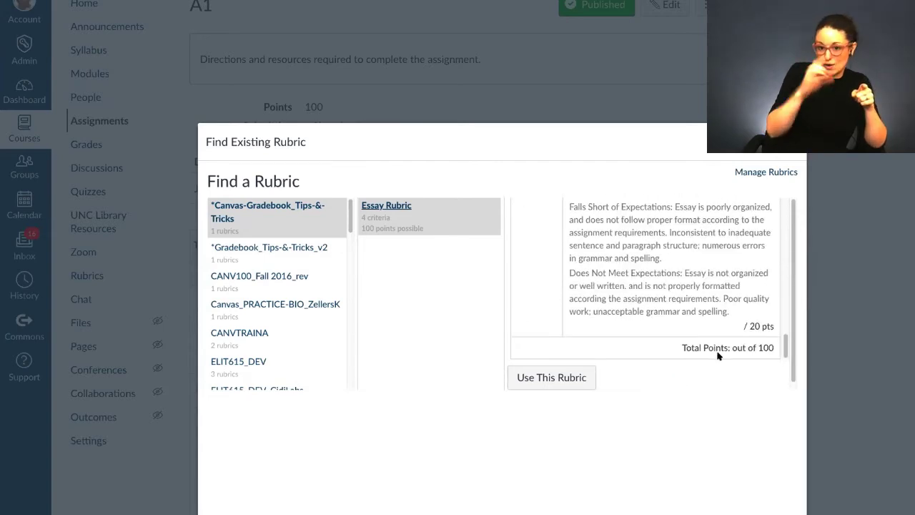
scroll(719, 356, up, 8)
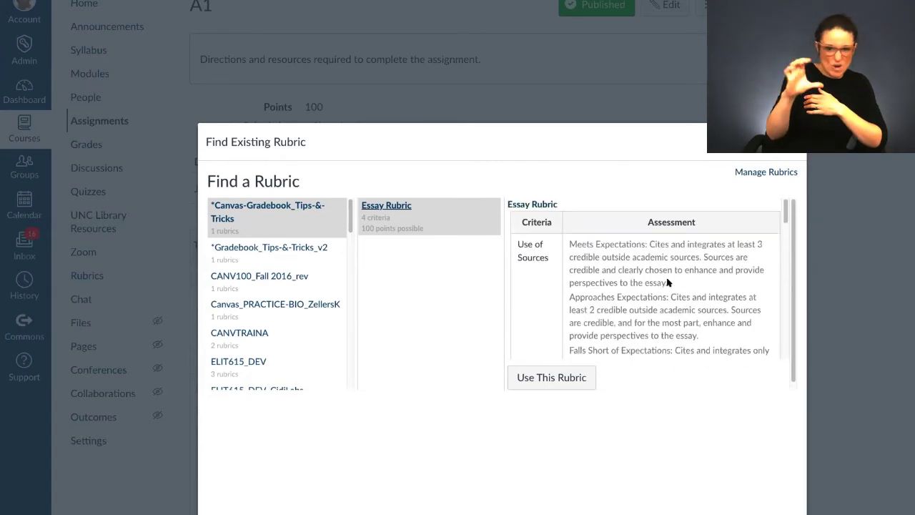
click(556, 377)
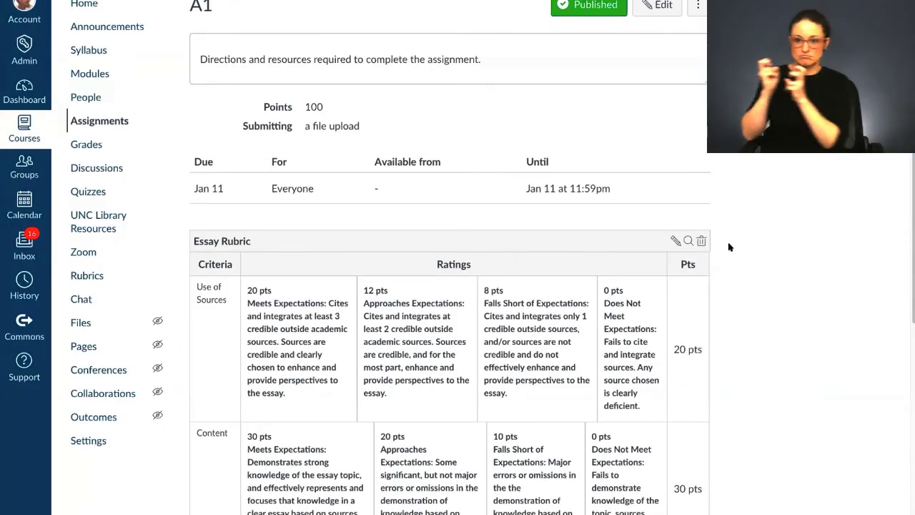
scroll(729, 246, down, 6)
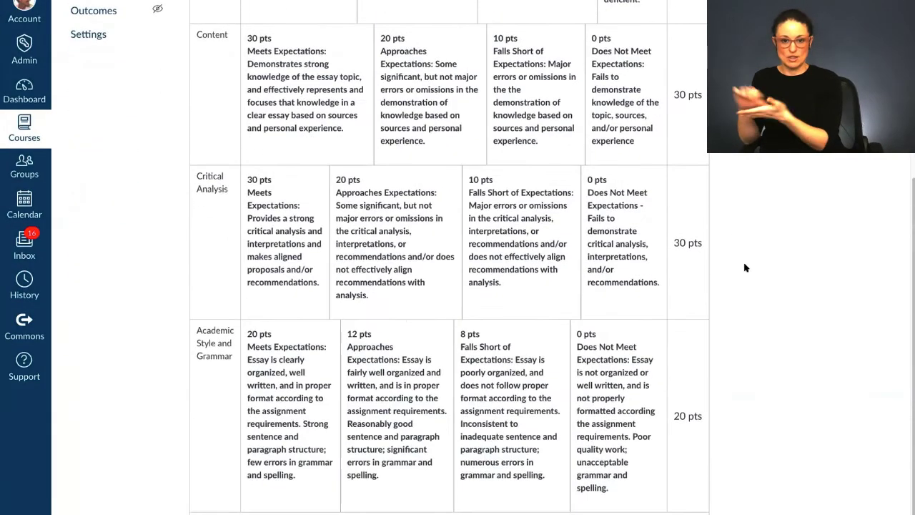
scroll(746, 267, up, 6)
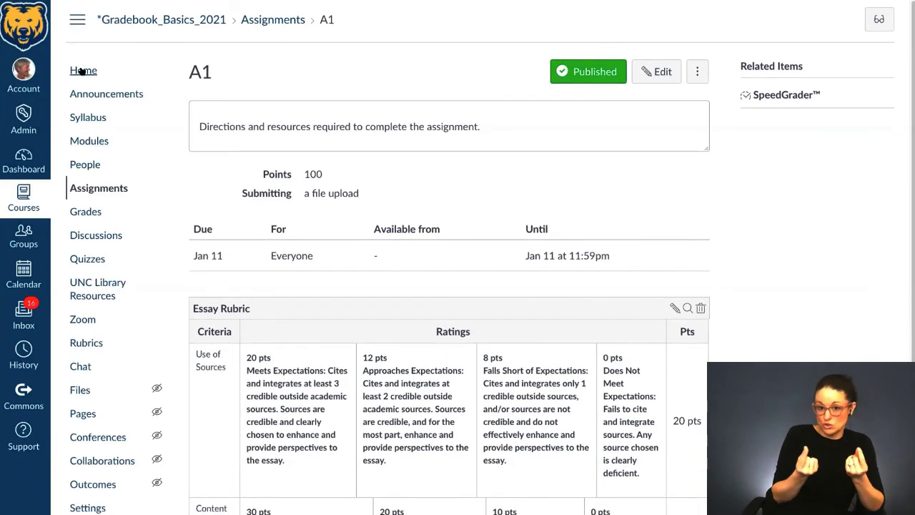
Switch to the student view of A1, start a submission, and choose the file A1_Shackleton-Group3.pdf by searching the computer for A1.
click(879, 19)
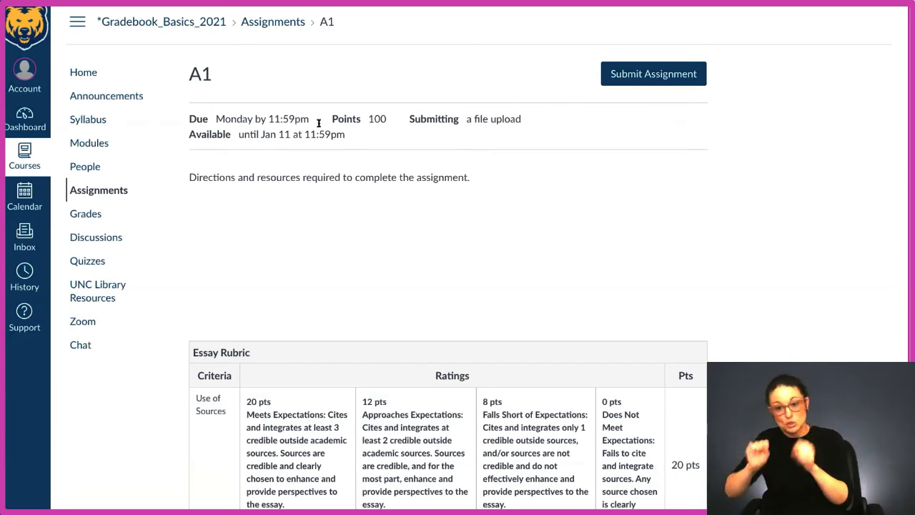
click(653, 75)
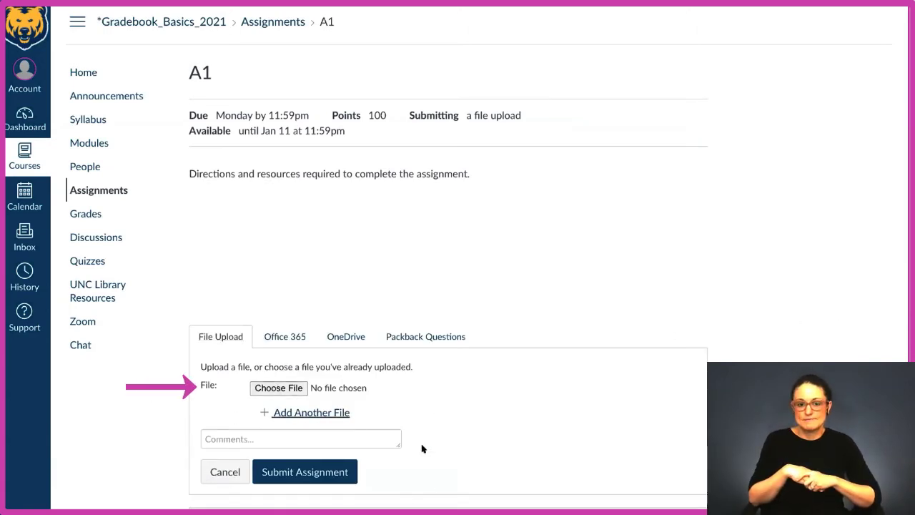
click(279, 388)
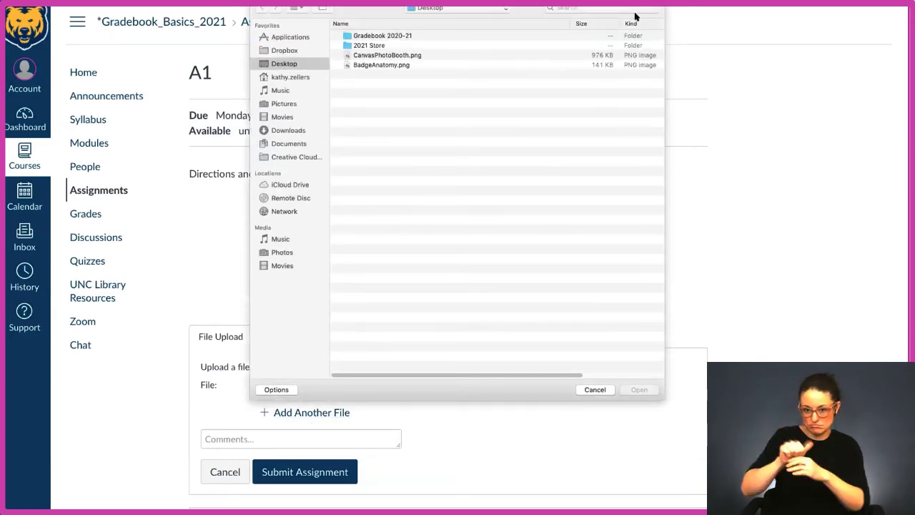
click(606, 7)
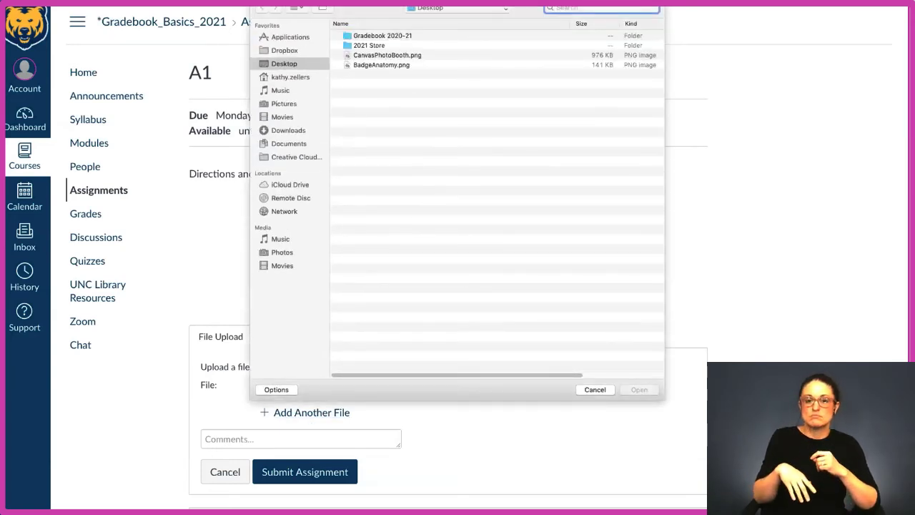
text(A1)
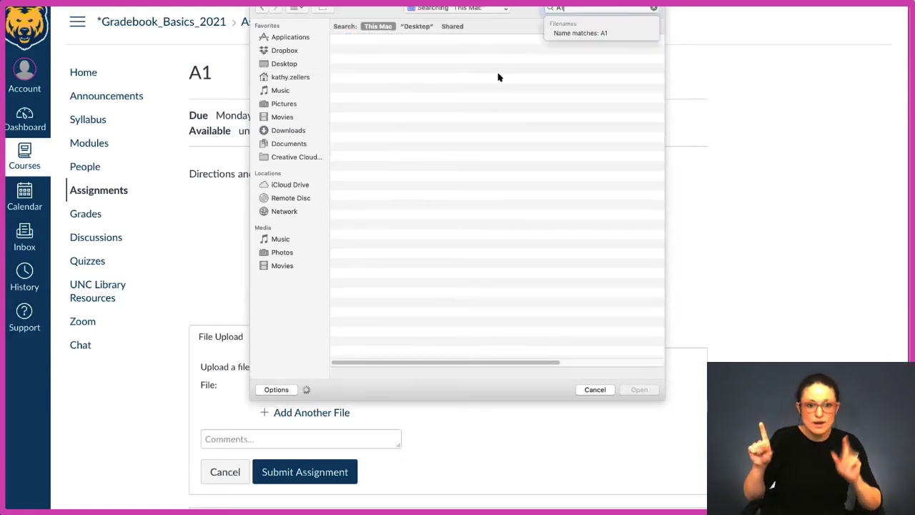
click(584, 34)
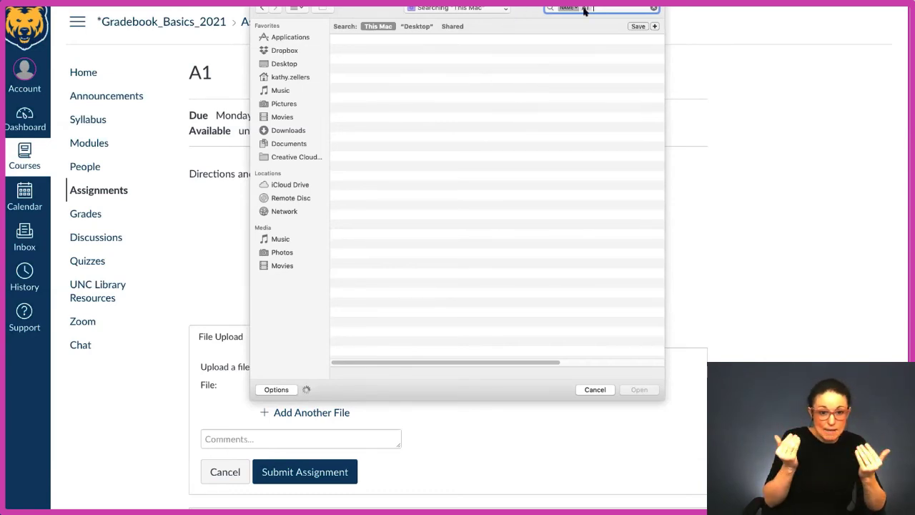
scroll(432, 96, down, 15)
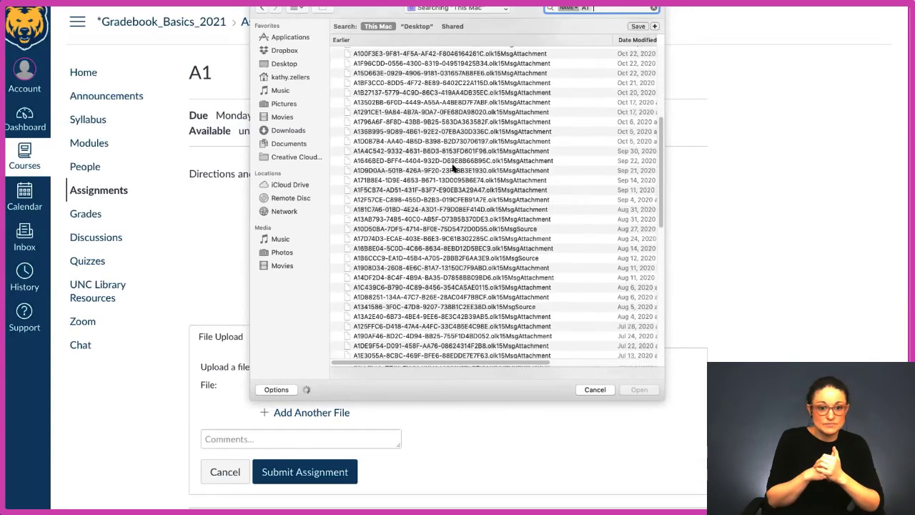
click(404, 174)
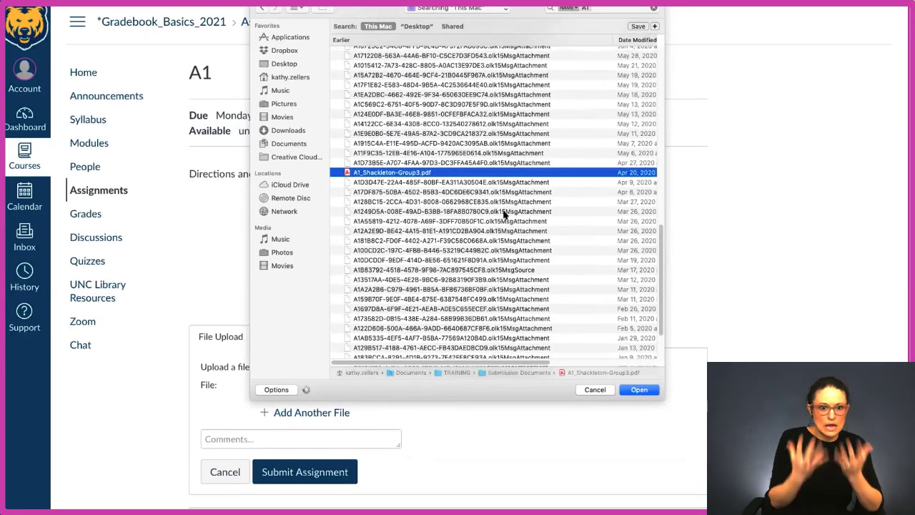
click(640, 390)
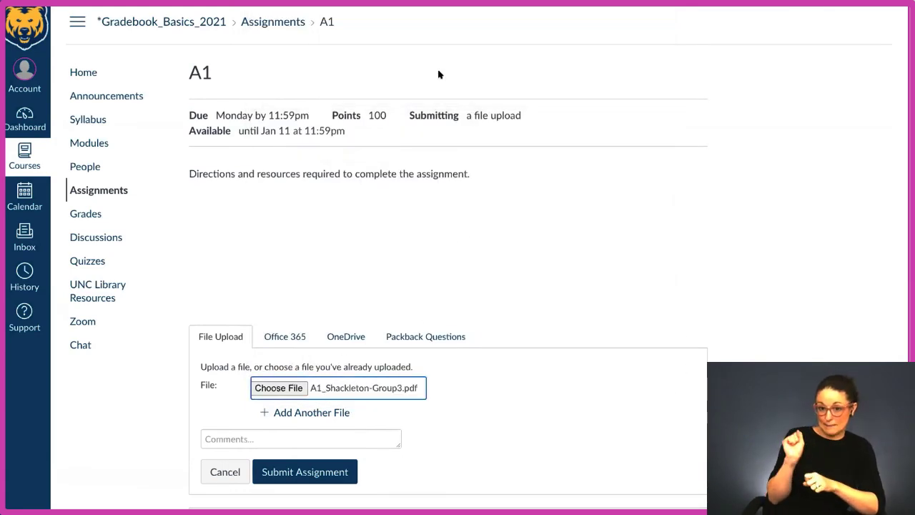
Add the comment "Here's my assignment" to the file upload and submit the A1 assignment.
scroll(455, 315, down, 3)
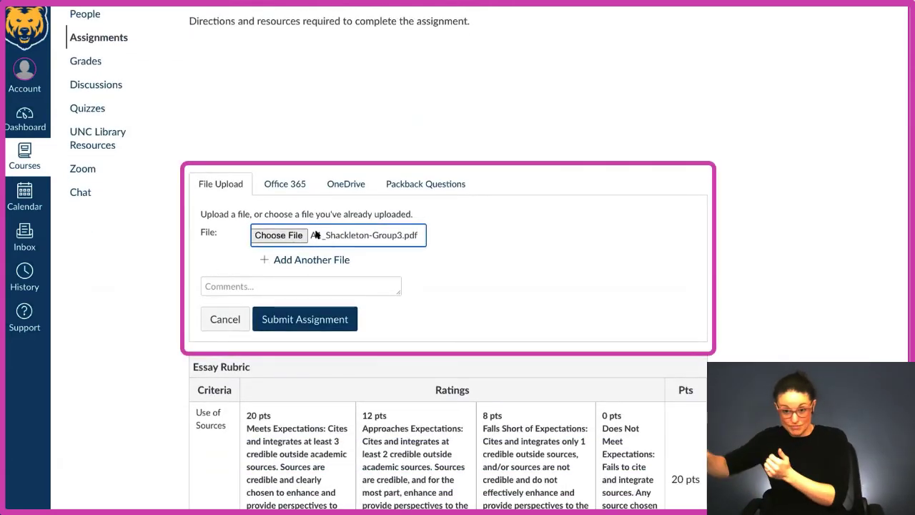
click(263, 286)
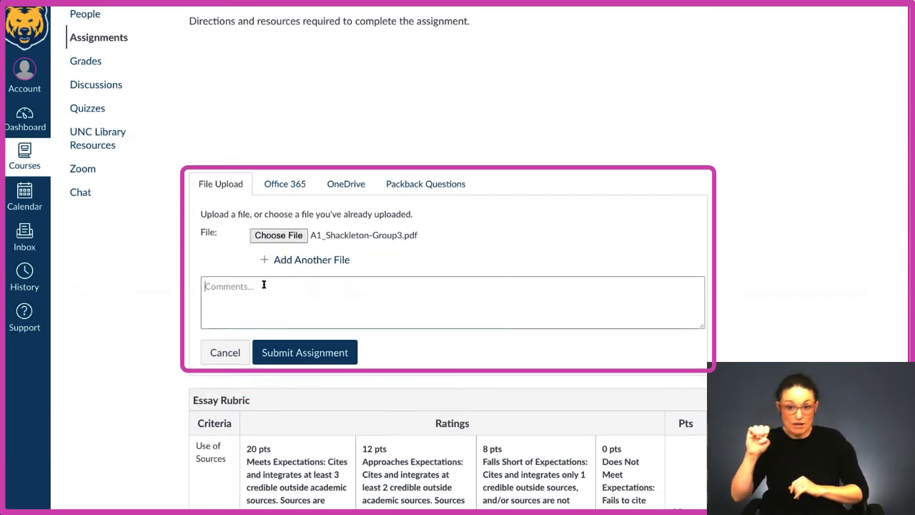
text(Her)
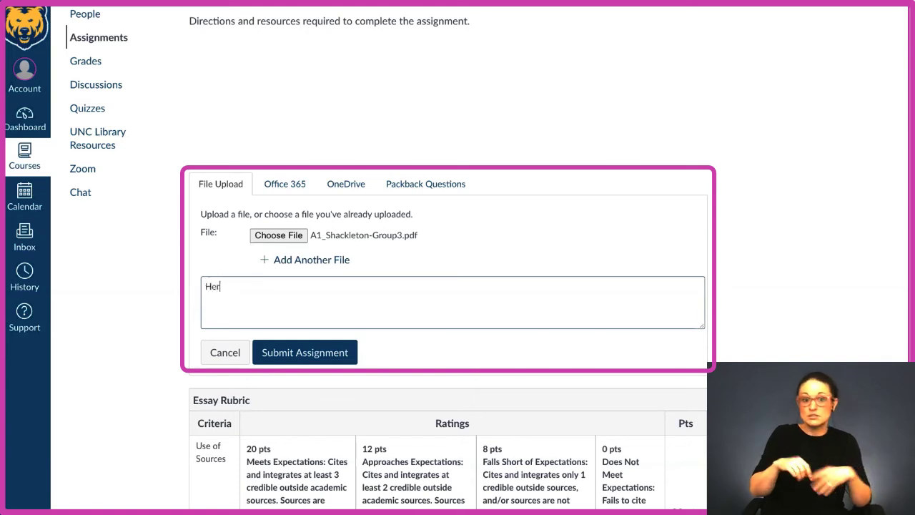
text(e's my assignment)
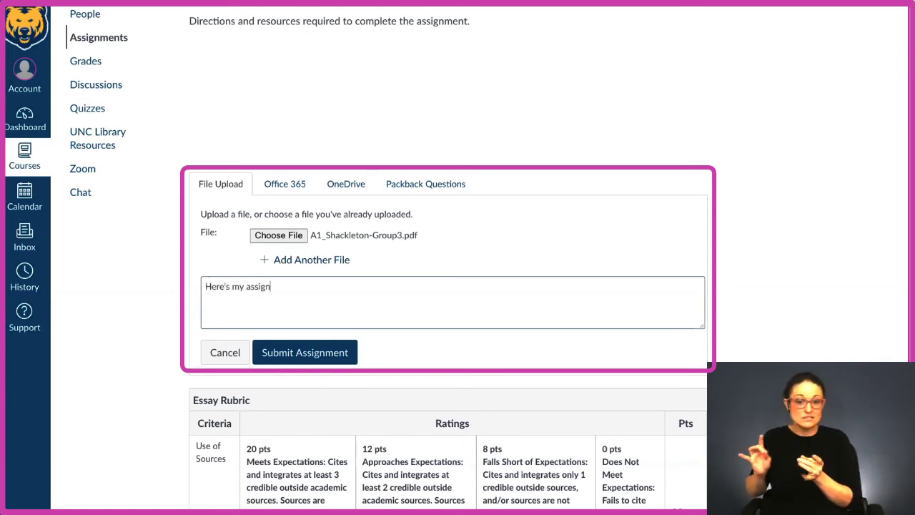
click(299, 349)
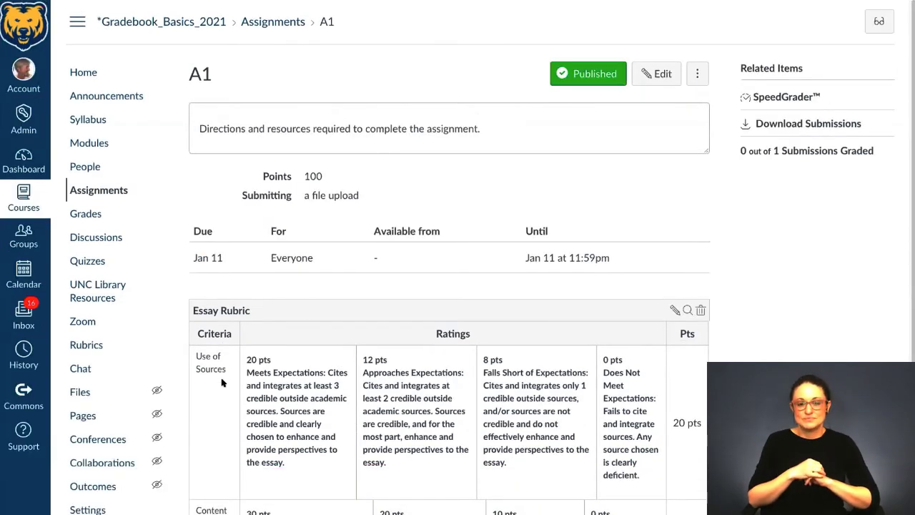
Check the To Do list on the course home page and the graded-submissions status on the A1 assignment page.
click(84, 72)
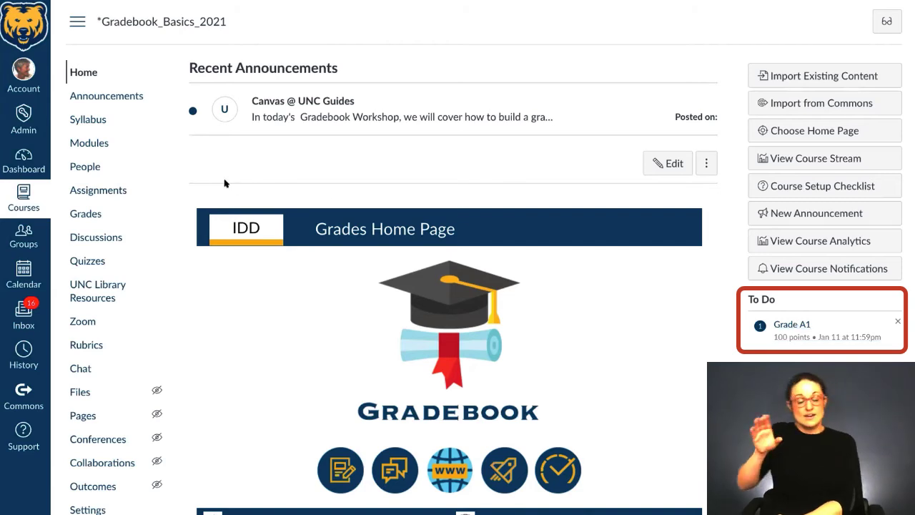
click(107, 189)
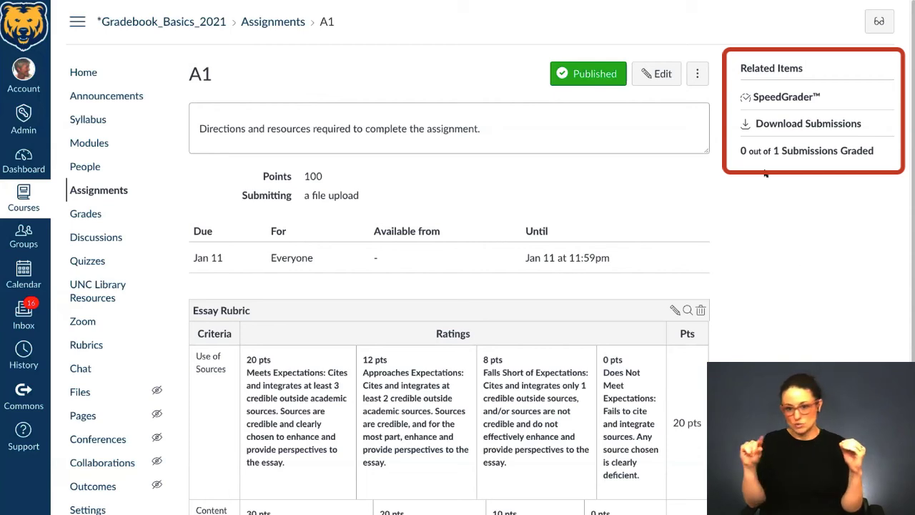
drag(738, 147, 875, 151)
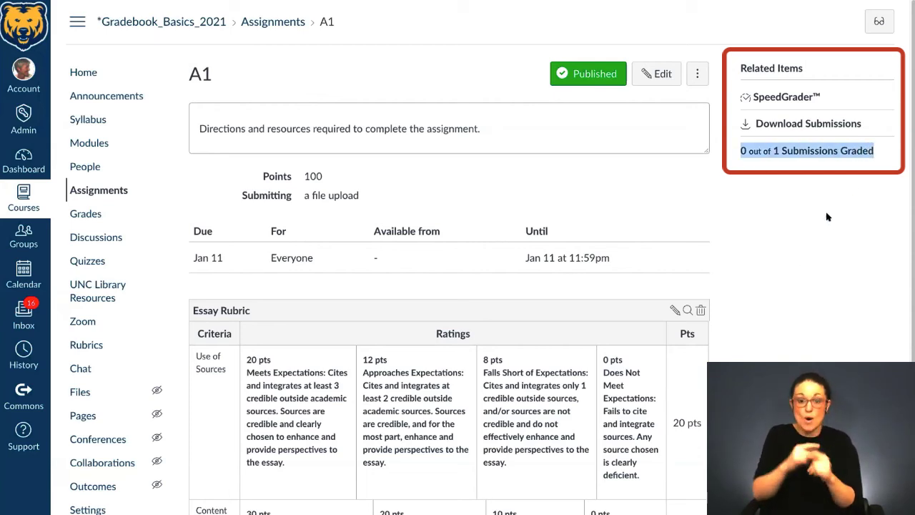
Download the A1 submissions as a zip file and close the download dialog.
click(797, 167)
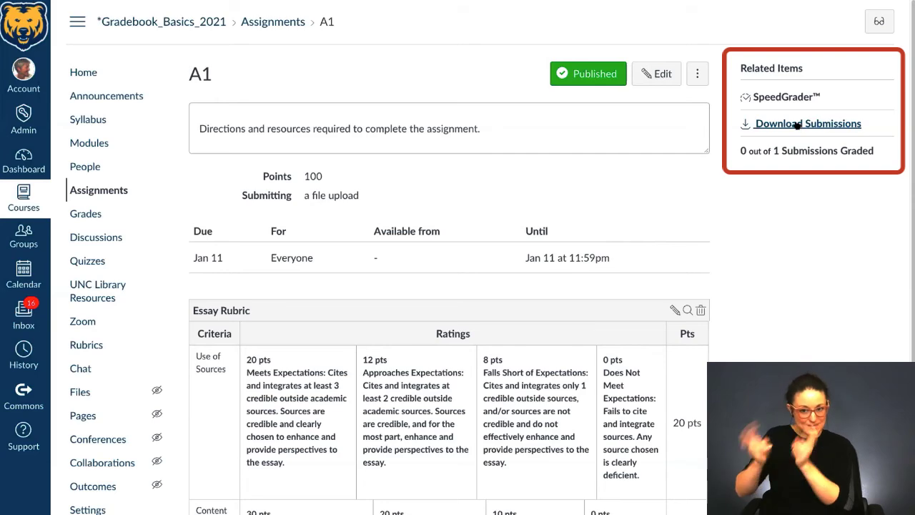
click(798, 124)
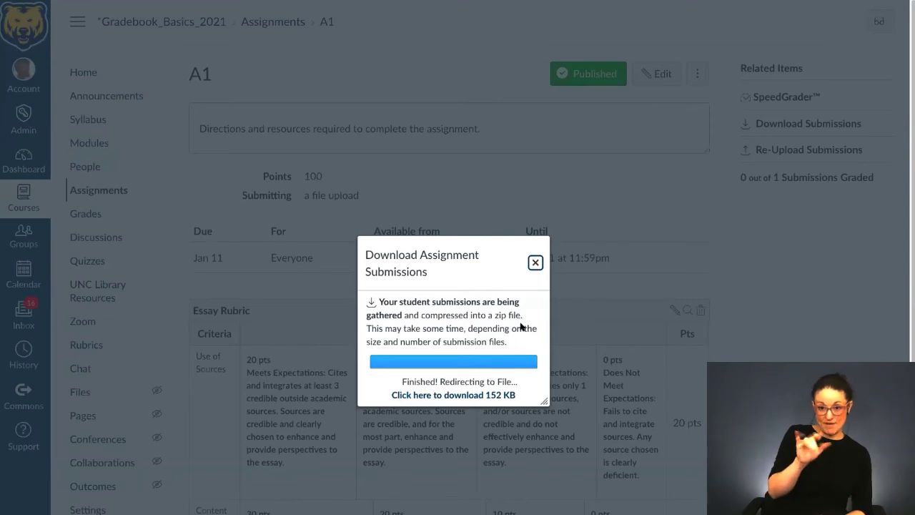
click(535, 264)
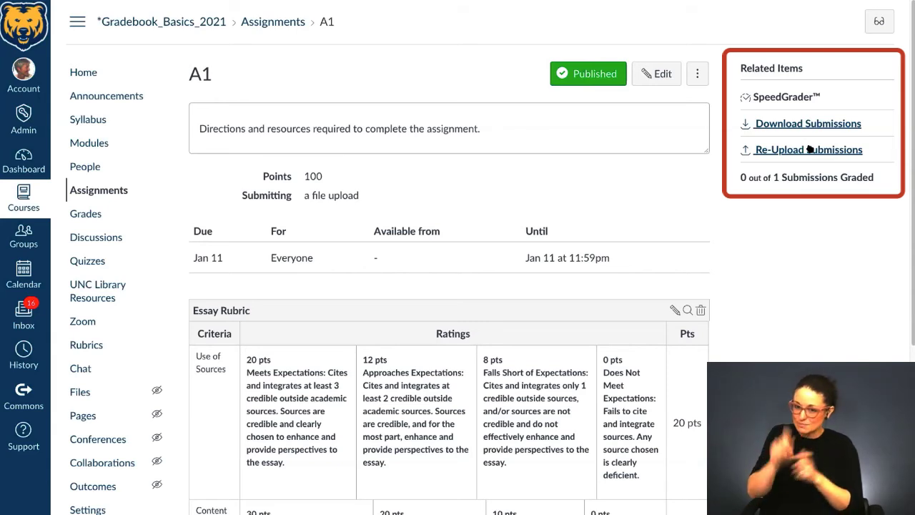
Open A1 in SpeedGrader and look through the first pages of the test student's submitted PDF.
click(781, 97)
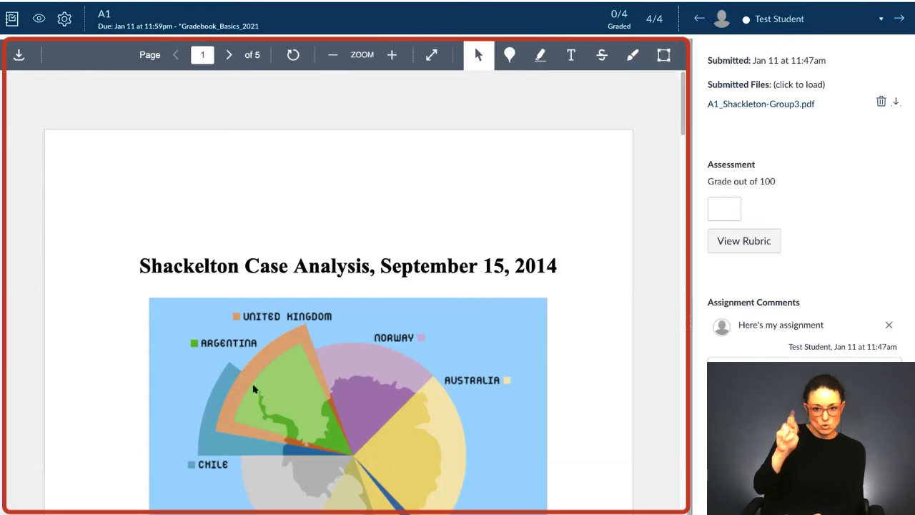
scroll(511, 440, down, 10)
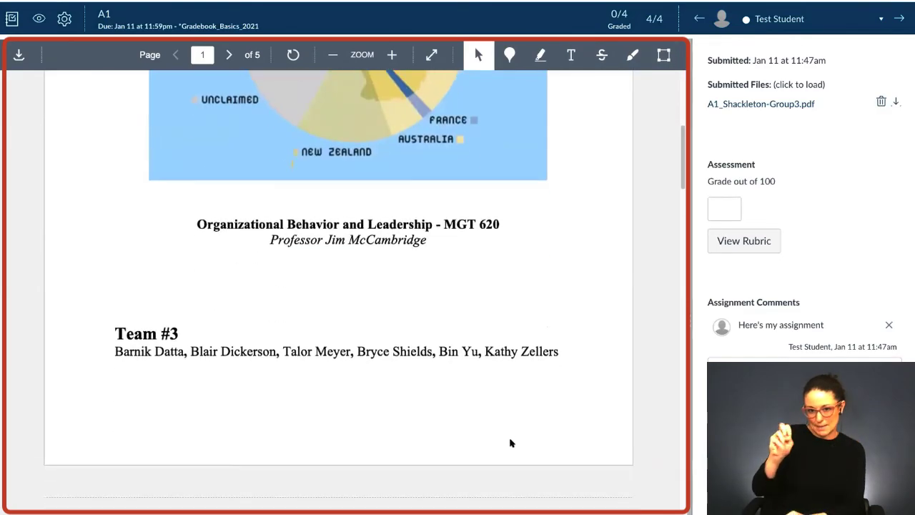
scroll(511, 444, down, 10)
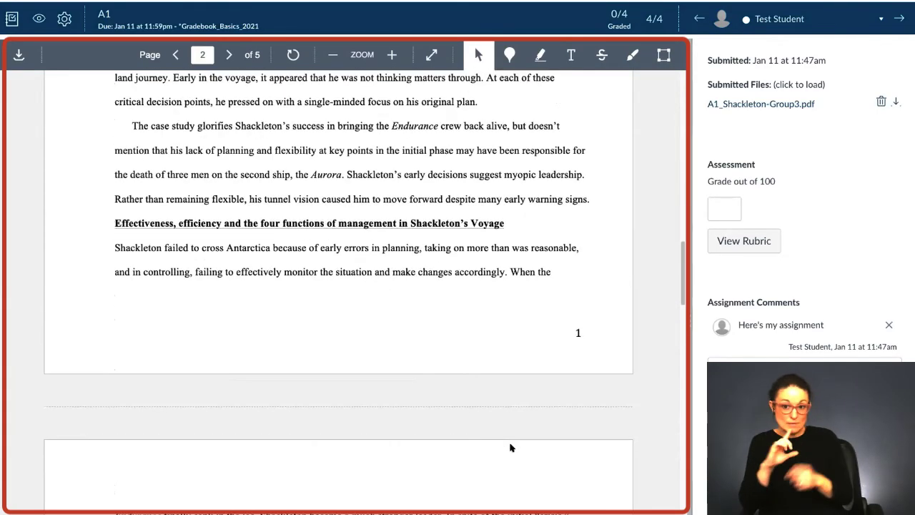
scroll(510, 445, up, 2)
scroll(512, 444, up, 15)
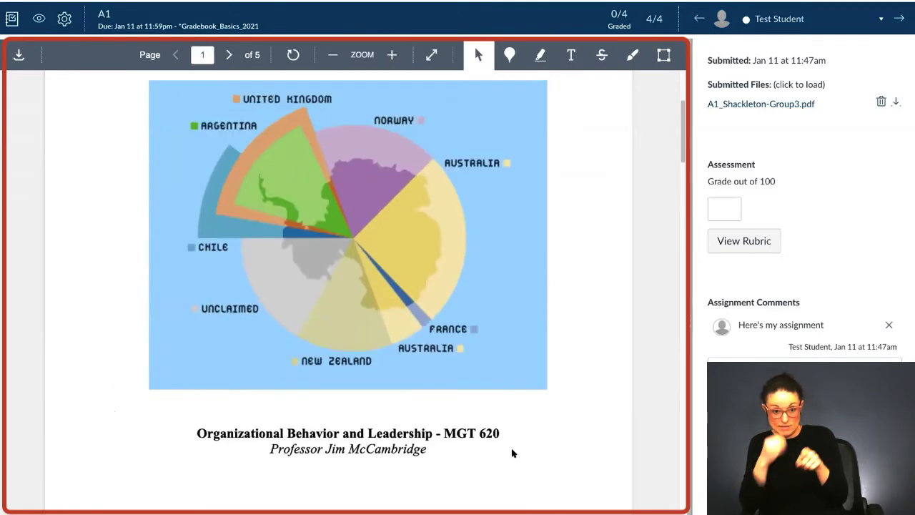
scroll(513, 454, up, 2)
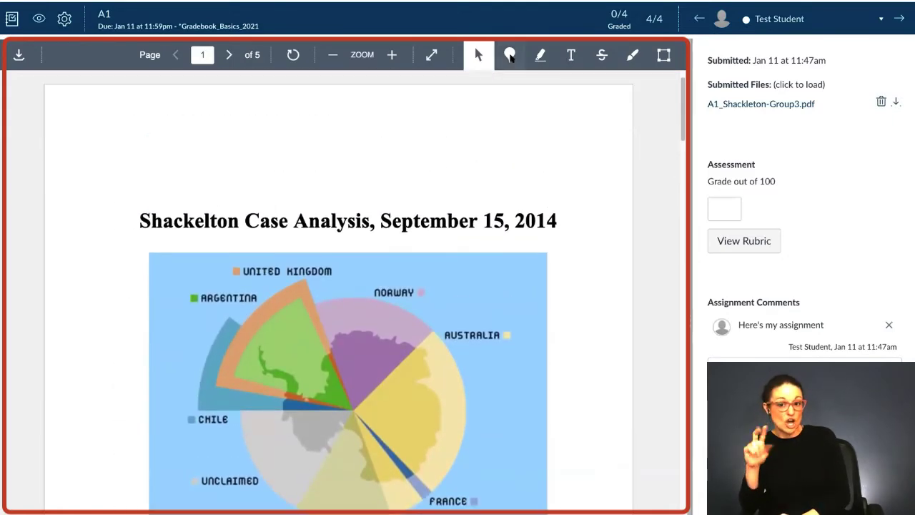
Place a point annotation above the first line of page 2 with the comment "comment about this area".
scroll(534, 286, down, 10)
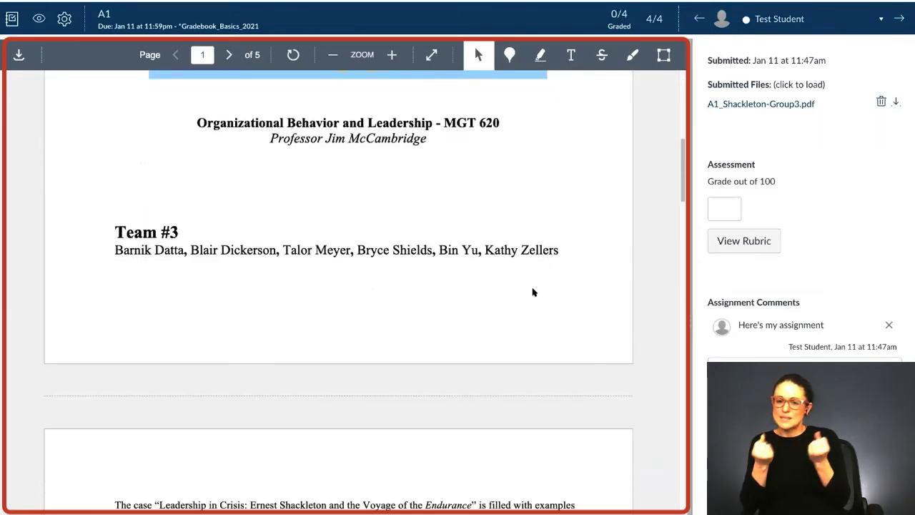
scroll(533, 294, down, 2)
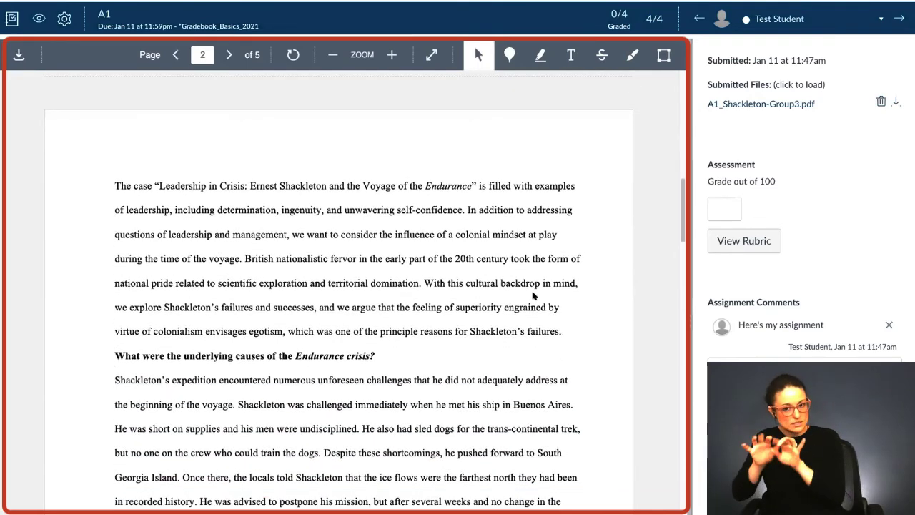
click(509, 55)
click(469, 174)
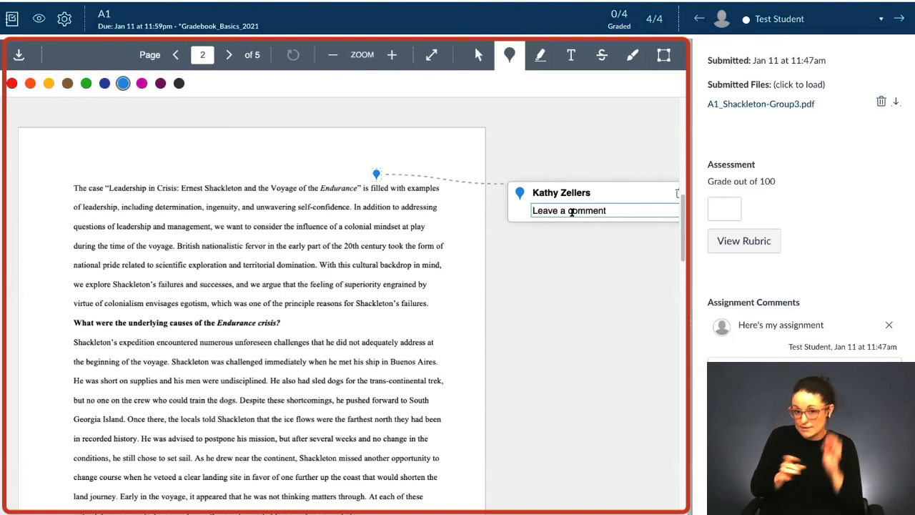
text(comment a)
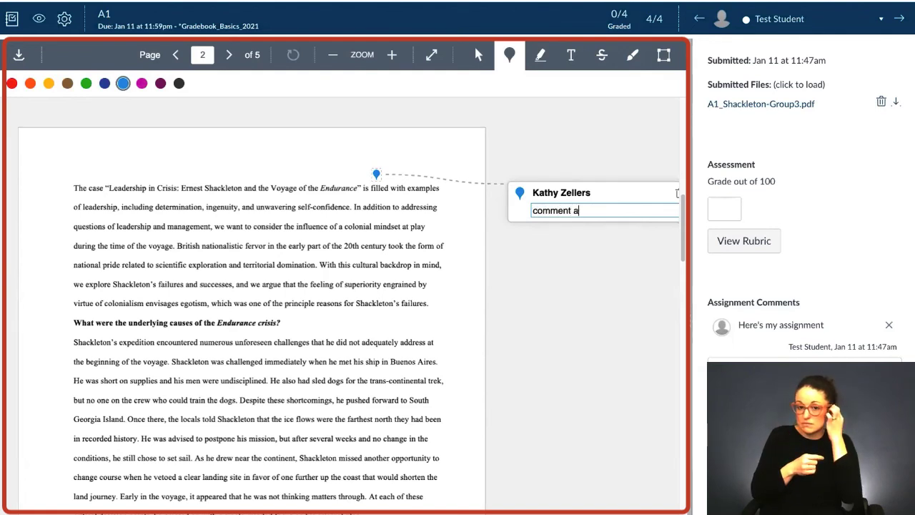
text(bout this area)
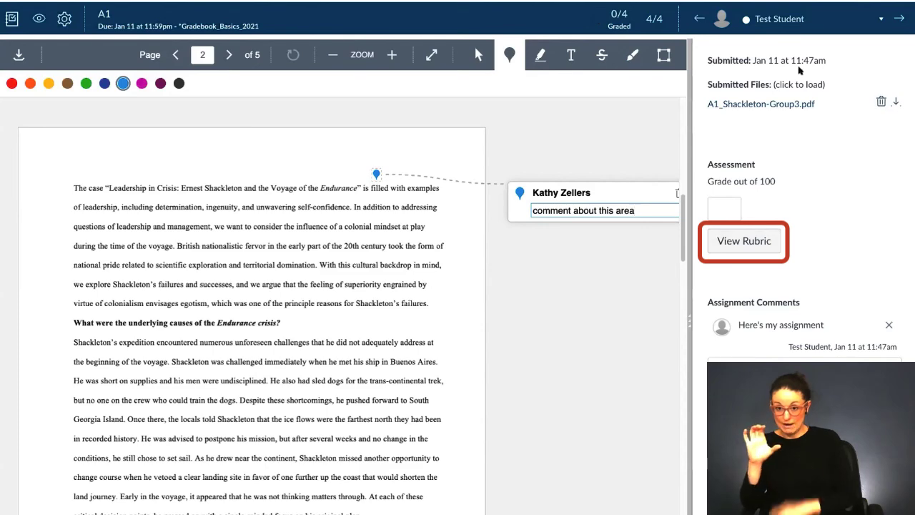
Open the Essay Rubric for grading and widen the grading pane until all rating columns and the Pts column fit.
click(743, 243)
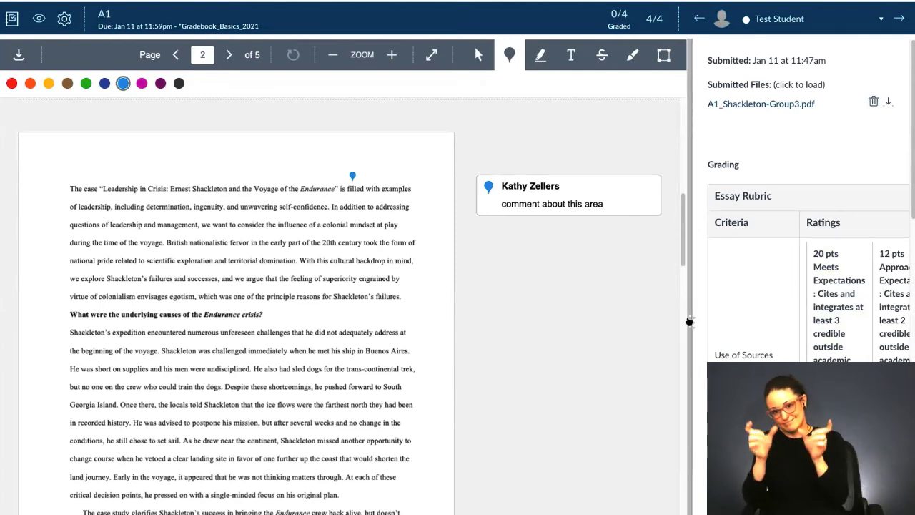
drag(689, 322, 613, 326)
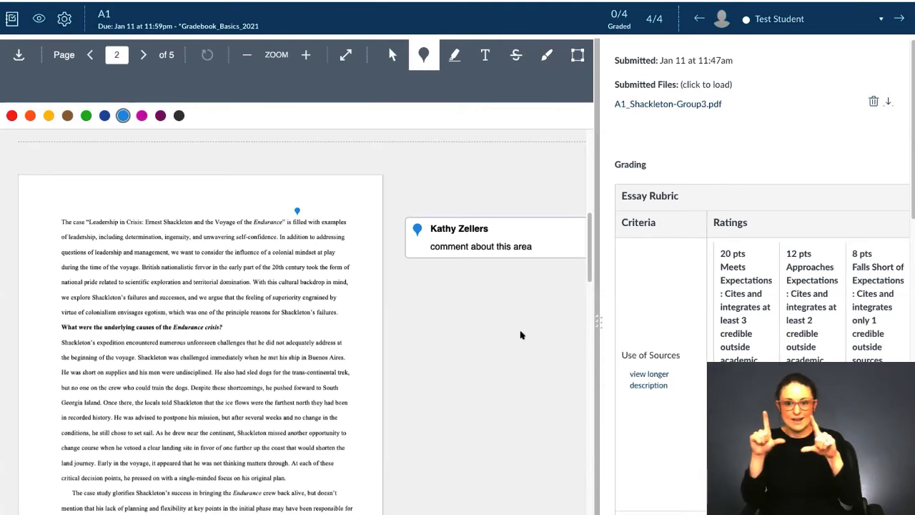
drag(597, 323, 358, 324)
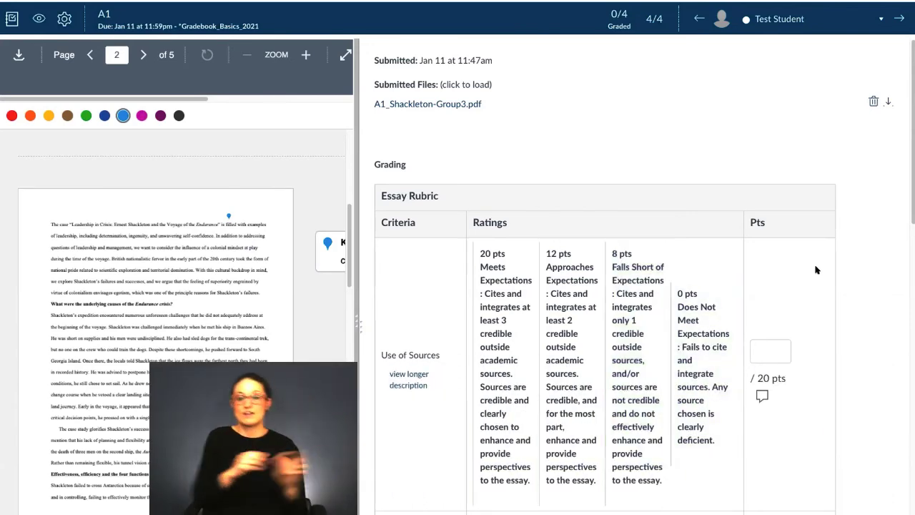
Rate Use of Sources at 20 pts, Content at 20 pts and Critical Analysis at 30 pts in the rubric.
scroll(758, 268, down, 3)
scroll(660, 495, down, 6)
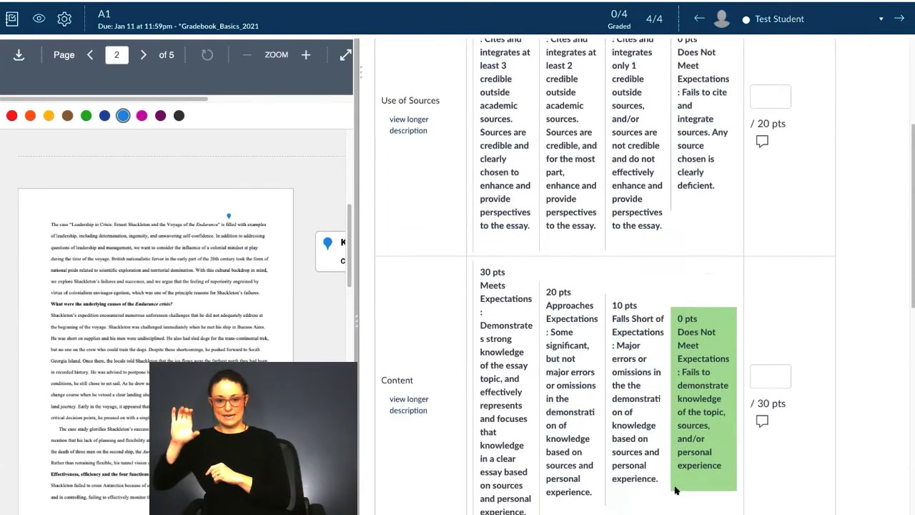
scroll(668, 476, down, 5)
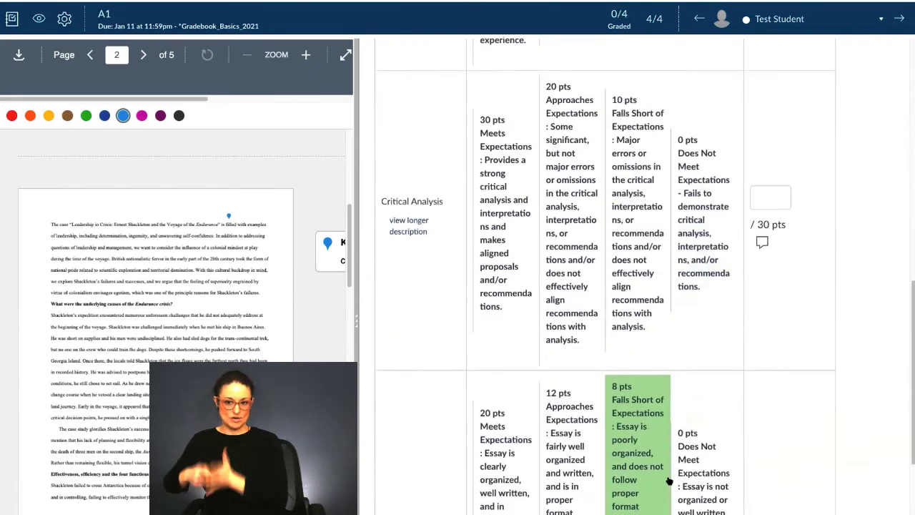
scroll(669, 483, up, 3)
scroll(669, 485, up, 8)
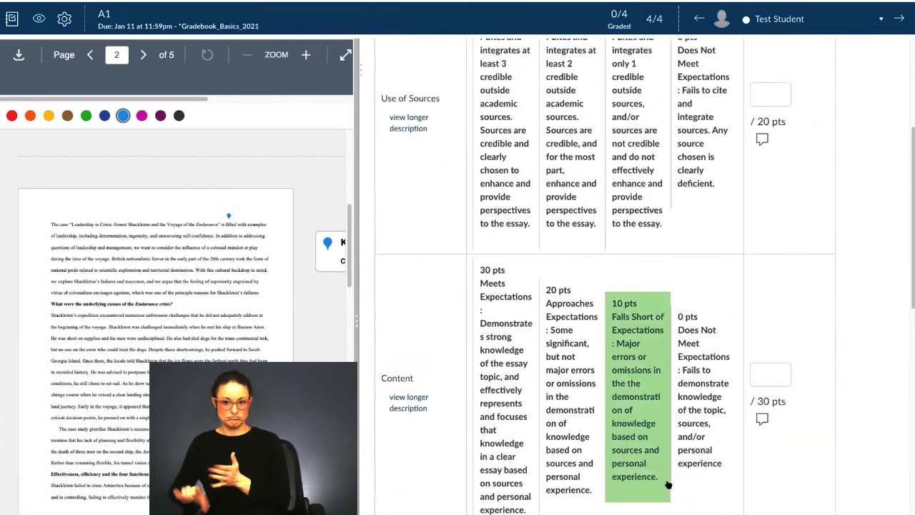
click(506, 304)
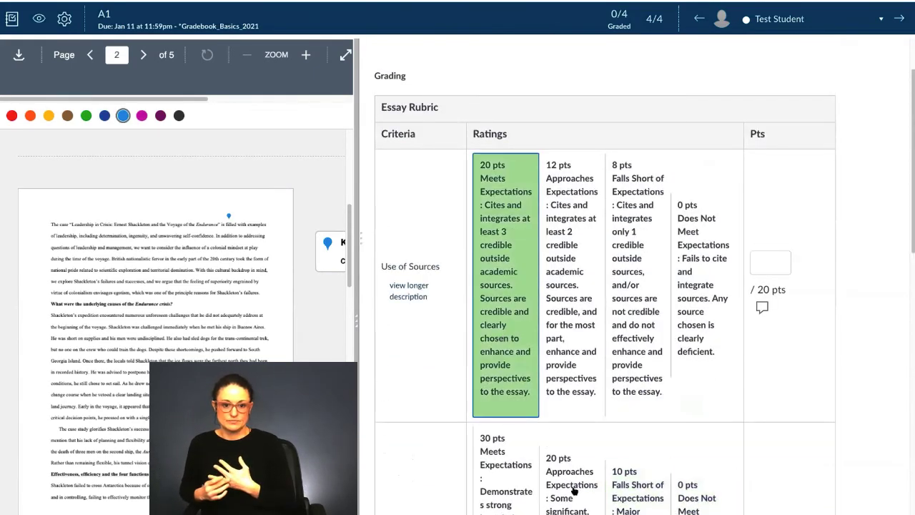
click(574, 491)
scroll(751, 438, down, 2)
scroll(742, 442, down, 3)
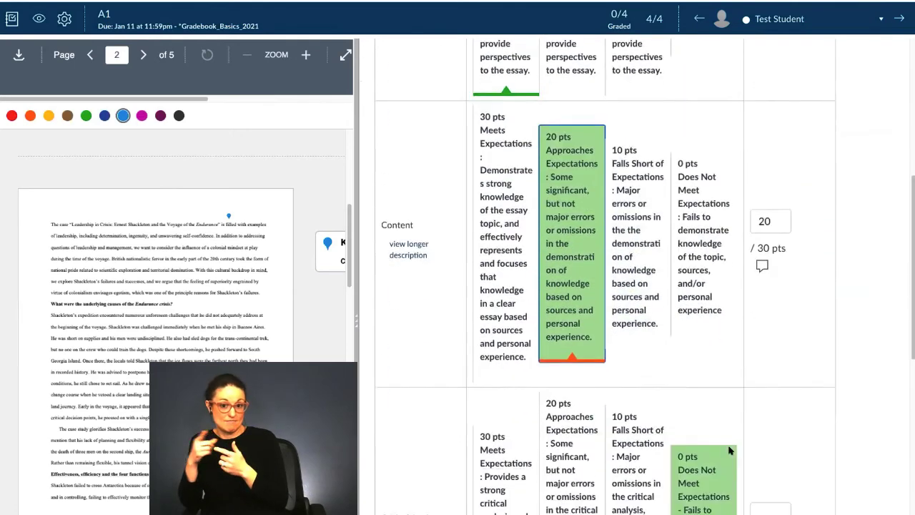
click(520, 439)
Change the Use of Sources score to 18 and add the criterion comment "good job - tighten up the APA style".
scroll(735, 444, up, 3)
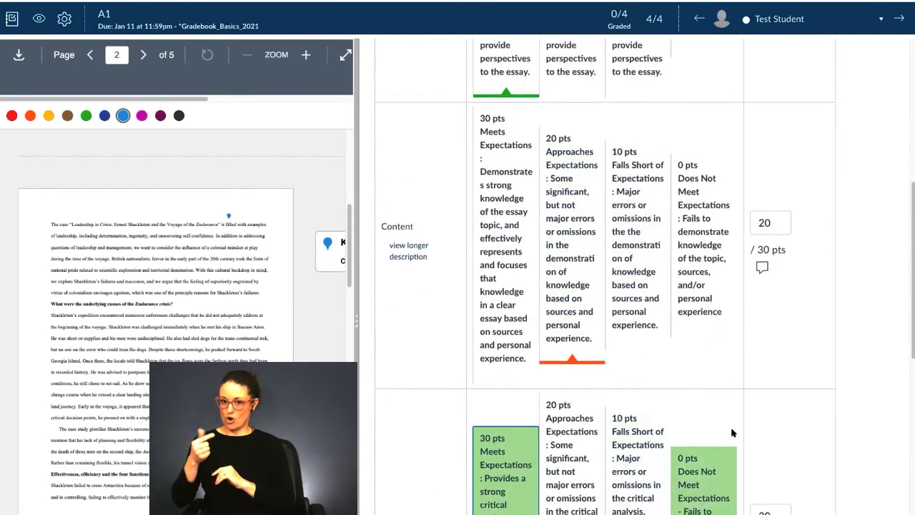
scroll(700, 273, up, 2)
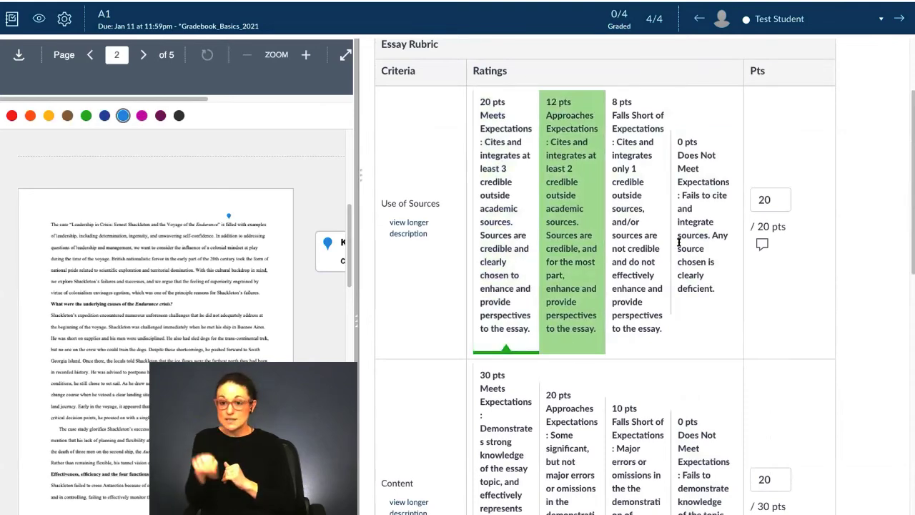
double_click(774, 198)
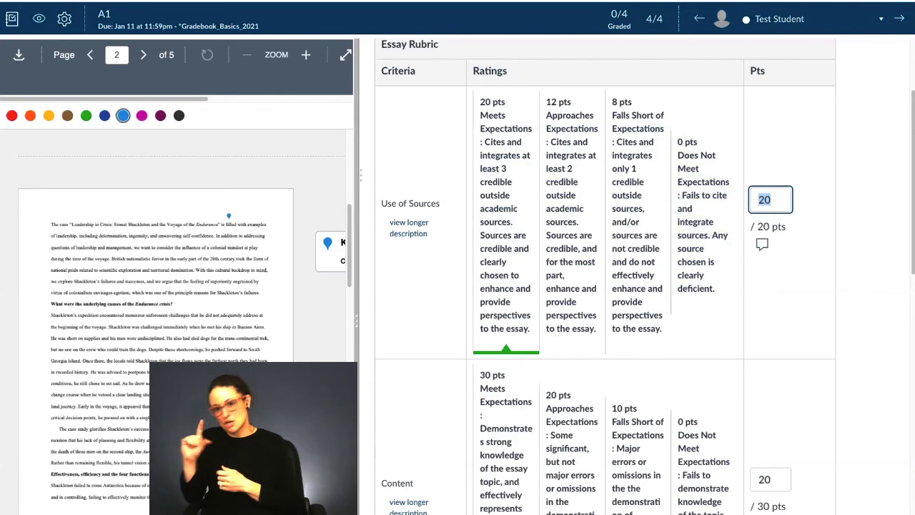
text(18)
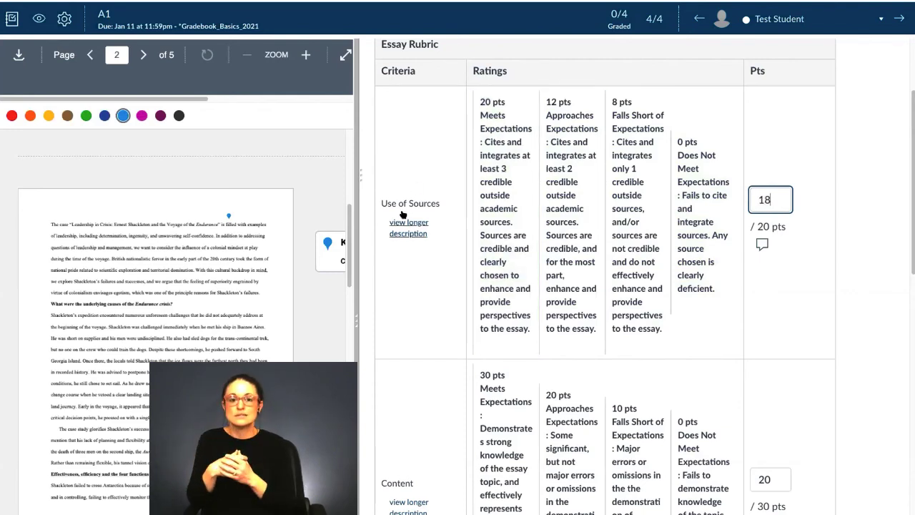
click(762, 244)
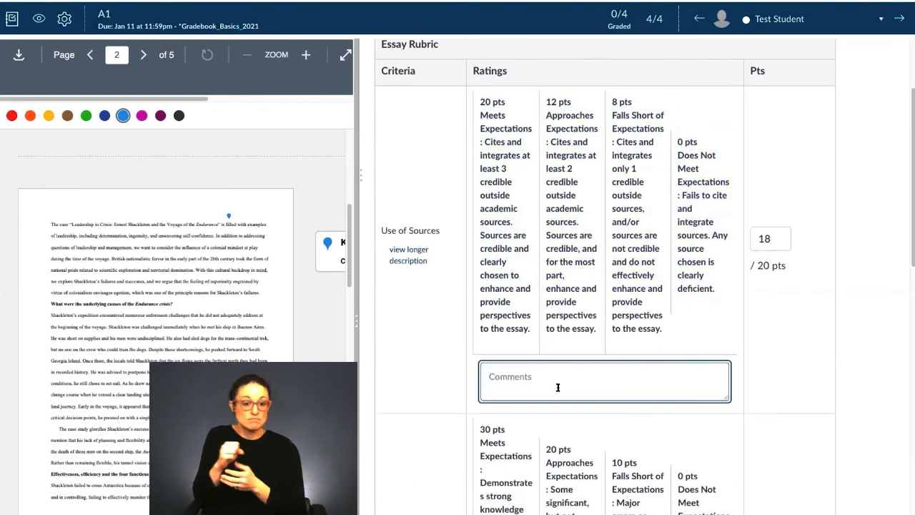
text(good jo)
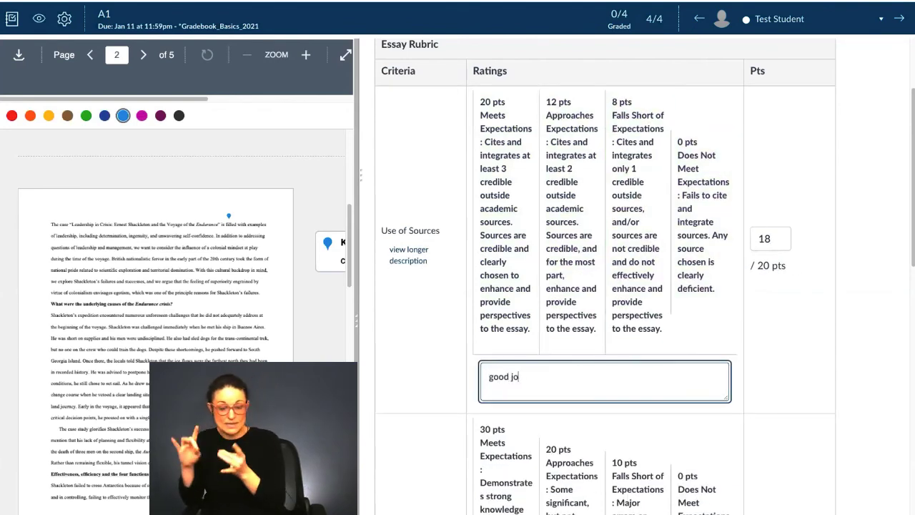
text(b - ti)
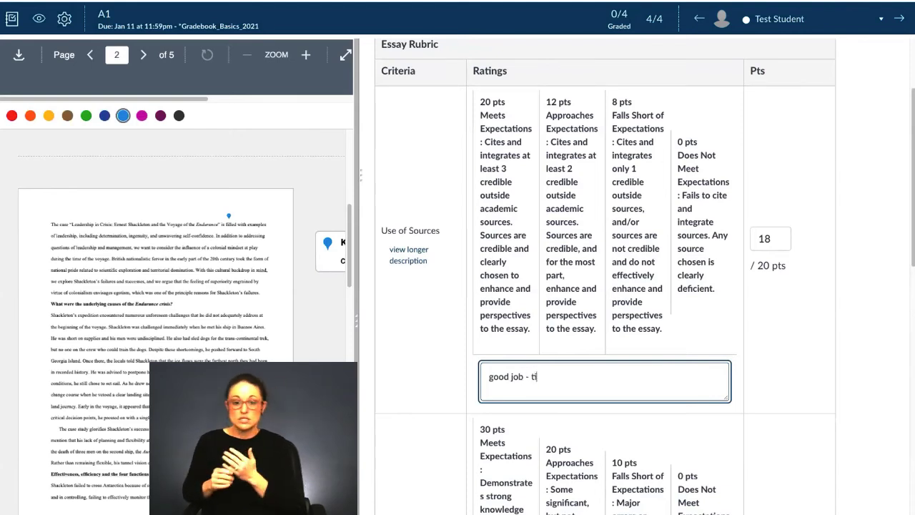
text(ghten up the APA style)
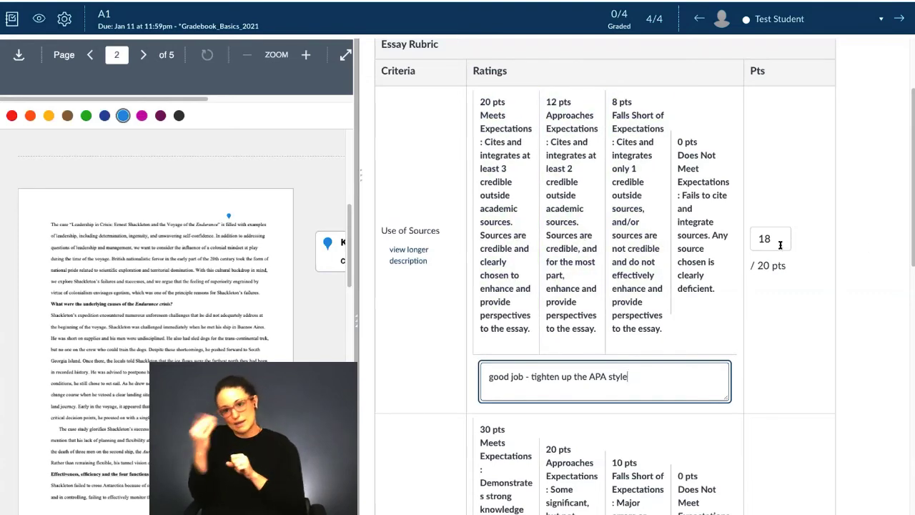
Rate Academic Style and Grammar at 12 pts and save the rubric assessment.
scroll(773, 379, down, 3)
scroll(772, 379, down, 5)
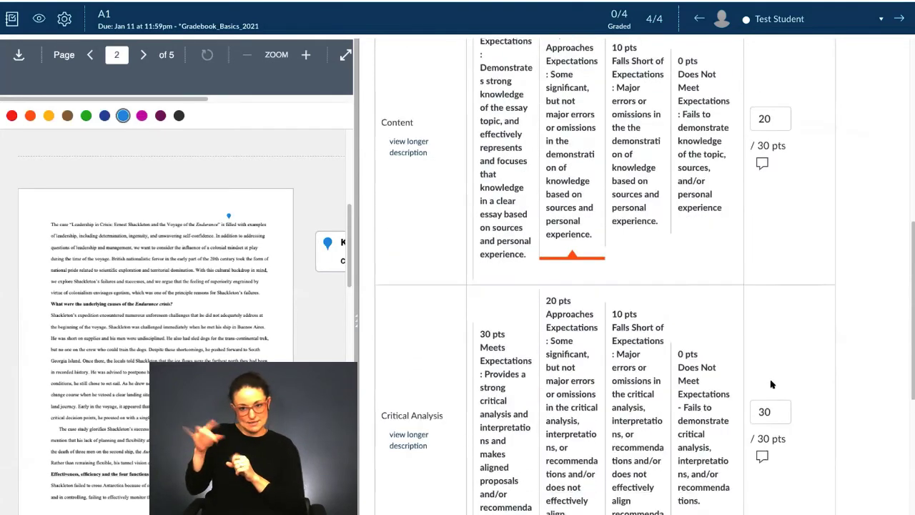
scroll(811, 511, down, 8)
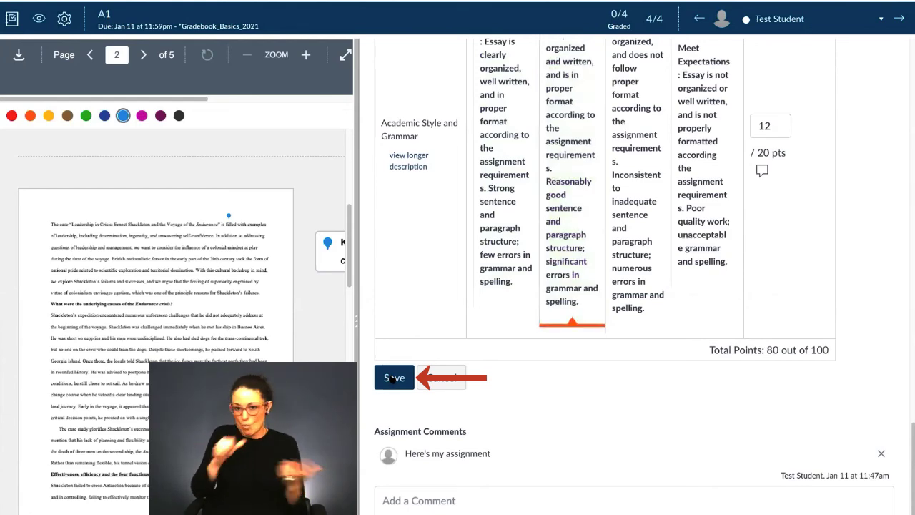
click(394, 379)
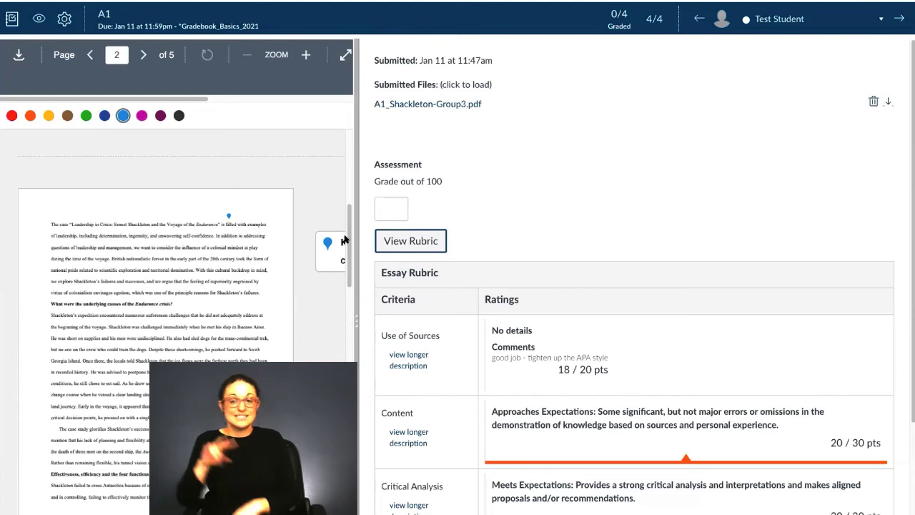
Enter 80 as the overall assessment grade, override it with 90, and review the rubric's criterion scores.
scroll(344, 238, right, 1)
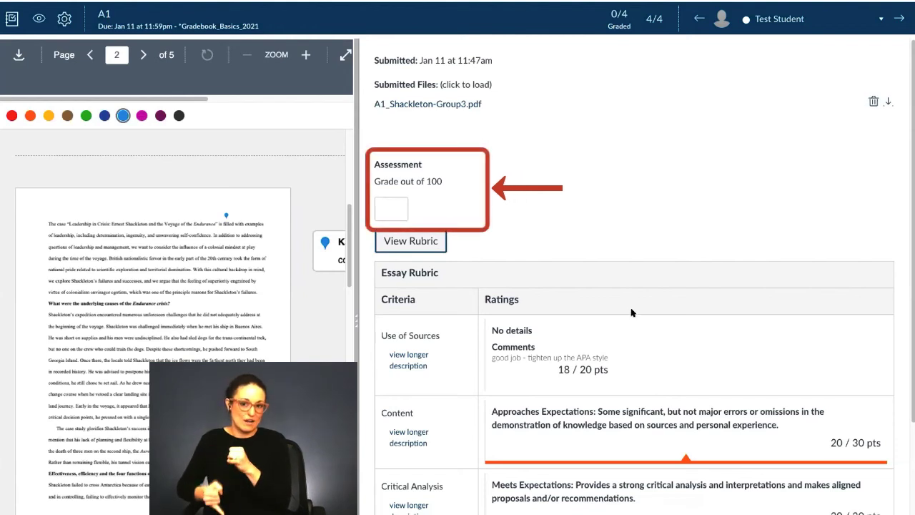
click(393, 209)
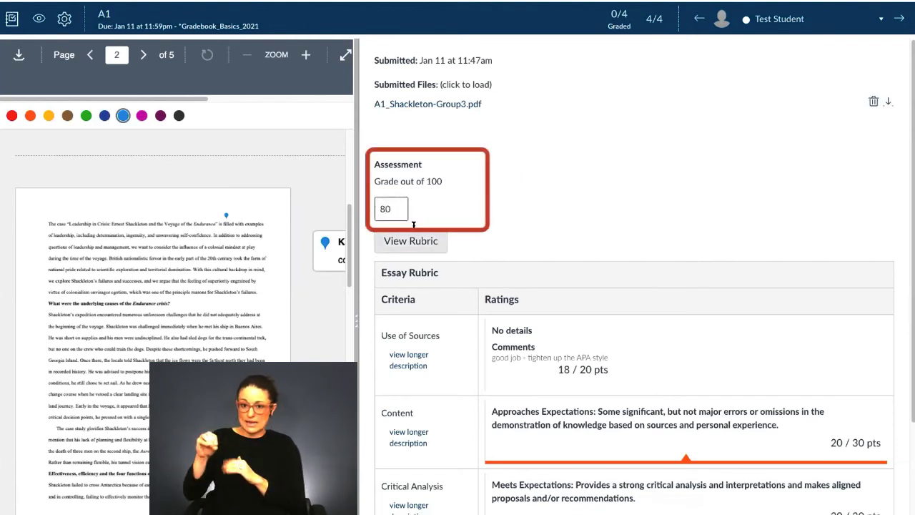
drag(390, 209, 375, 211)
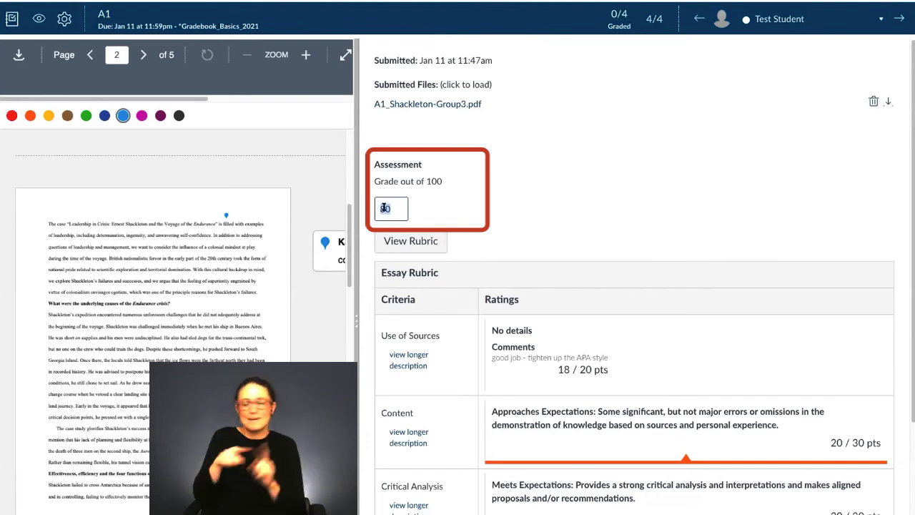
click(394, 208)
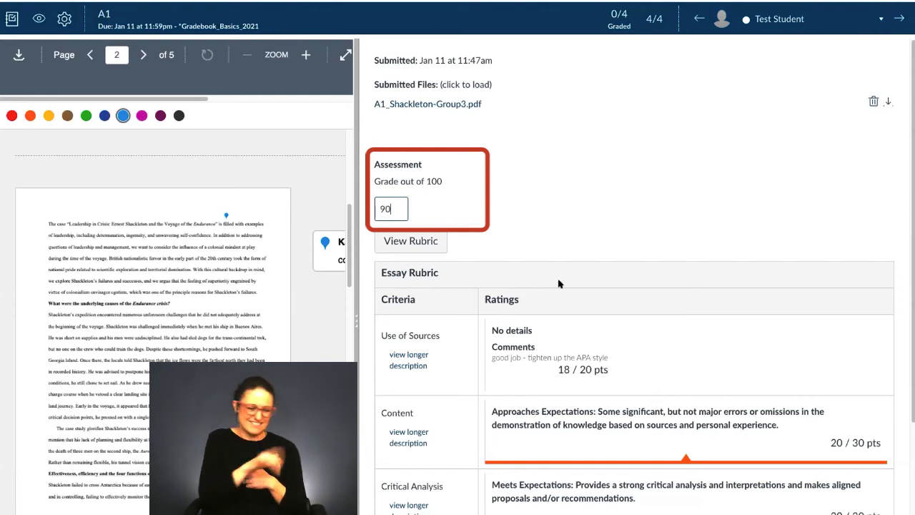
scroll(562, 286, down, 2)
scroll(564, 410, down, 1)
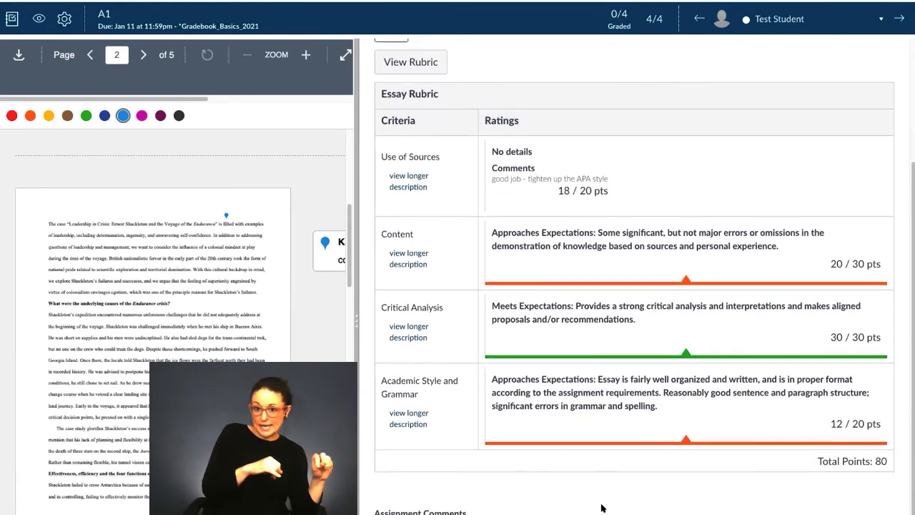
scroll(602, 507, up, 3)
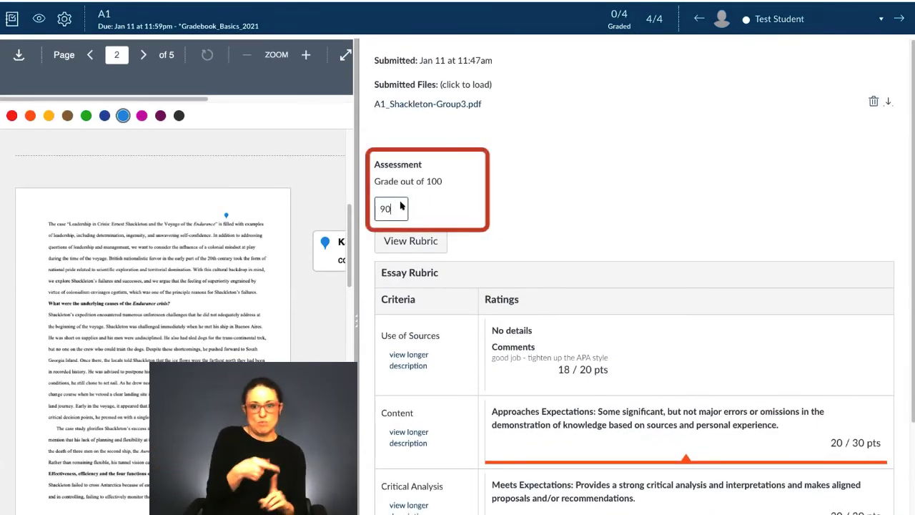
Add the assignment comment "Great job." for the test student and submit it.
scroll(525, 247, down, 4)
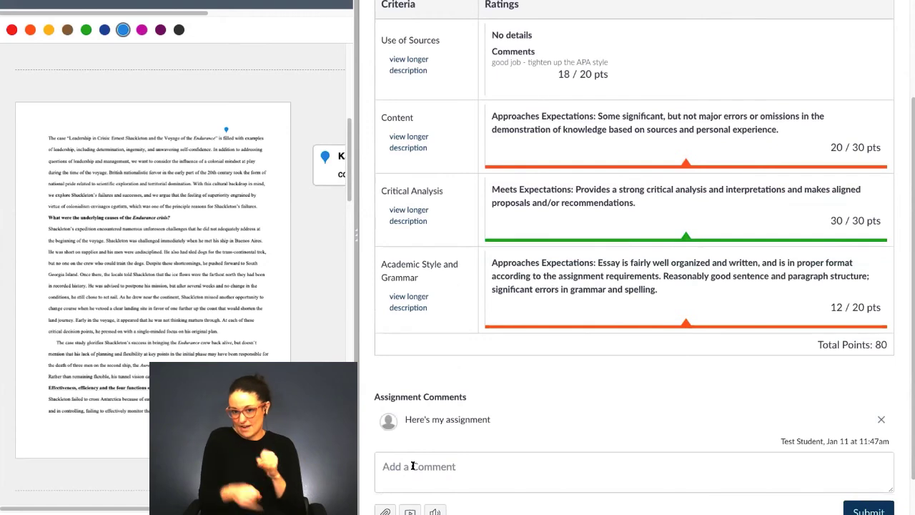
click(413, 465)
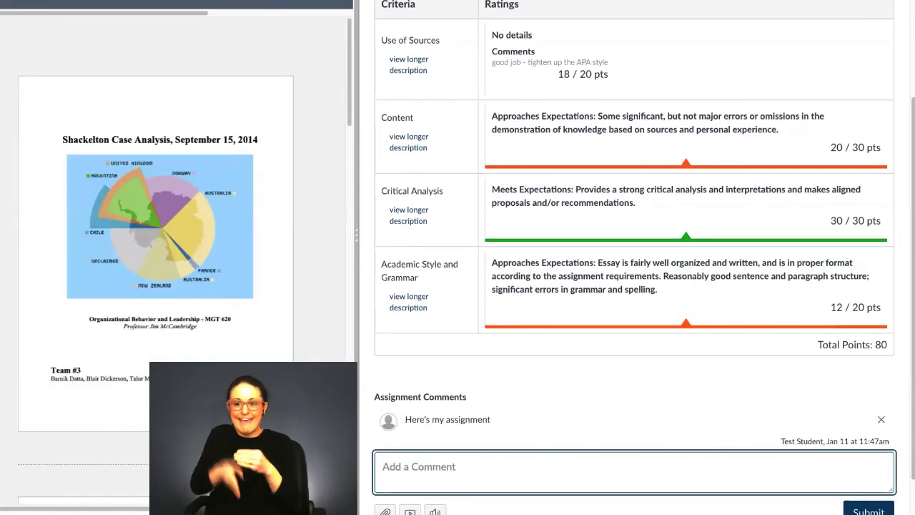
text(Great job.)
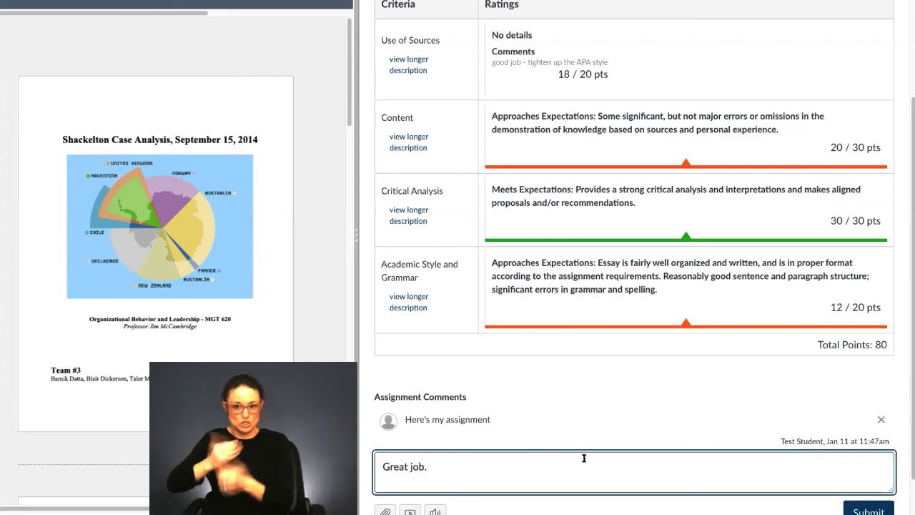
scroll(584, 458, down, 1)
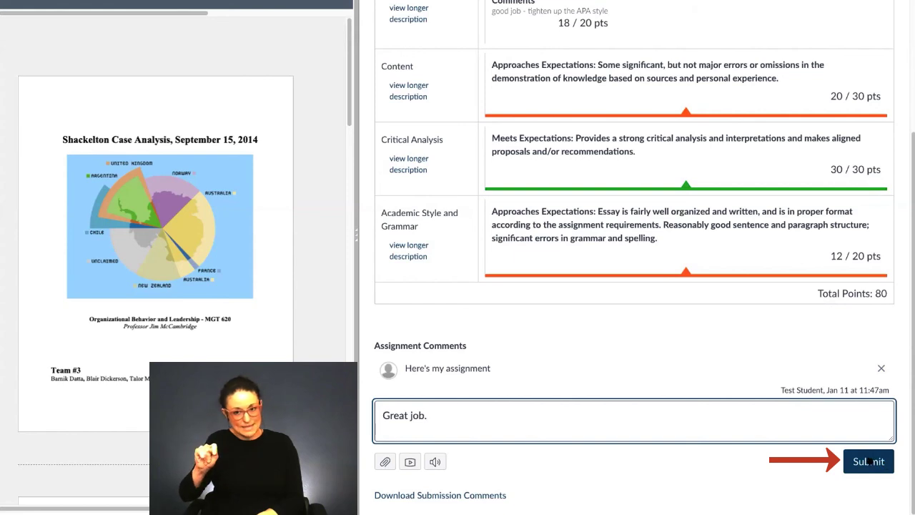
click(869, 463)
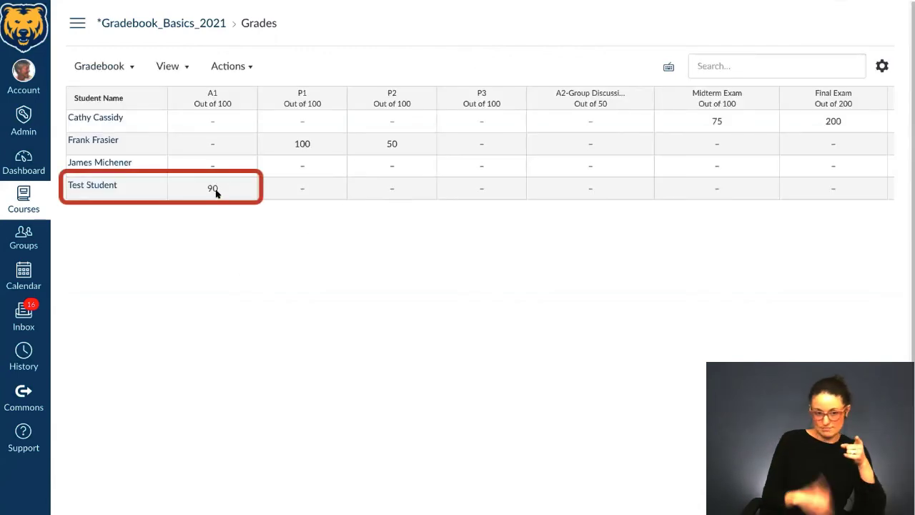
Open the test student's grades page from the gradebook and review the assignment scores and group weights.
click(98, 186)
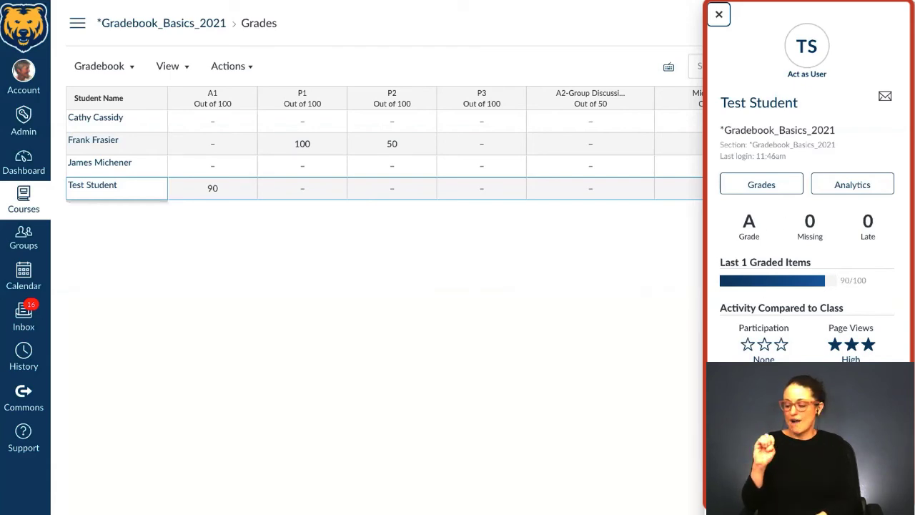
mouse_move(778, 277)
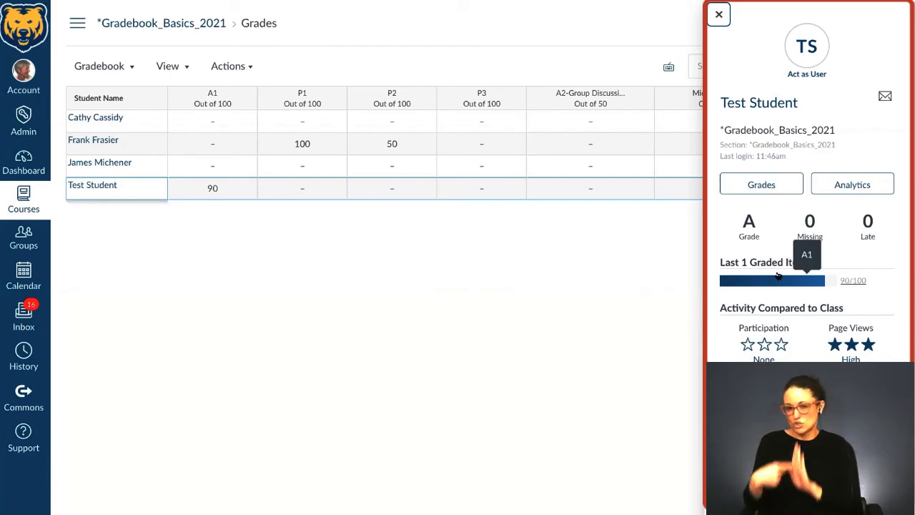
click(765, 185)
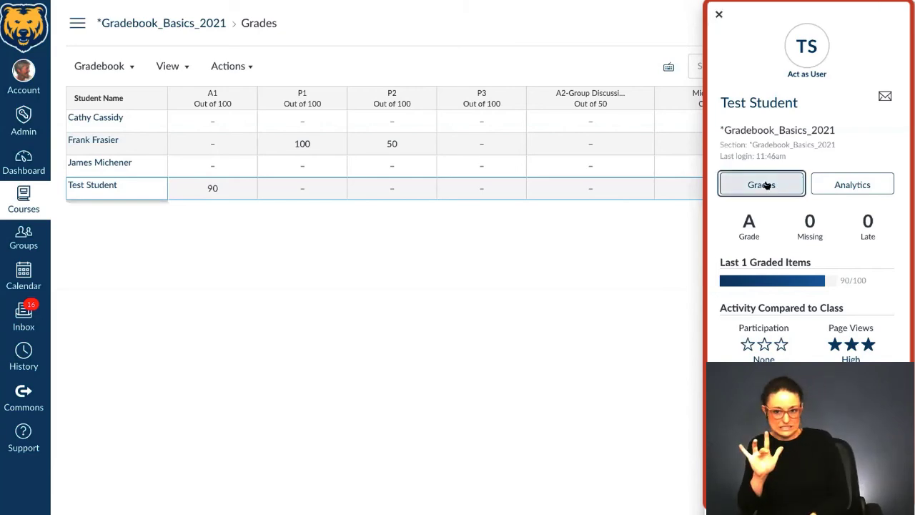
click(765, 185)
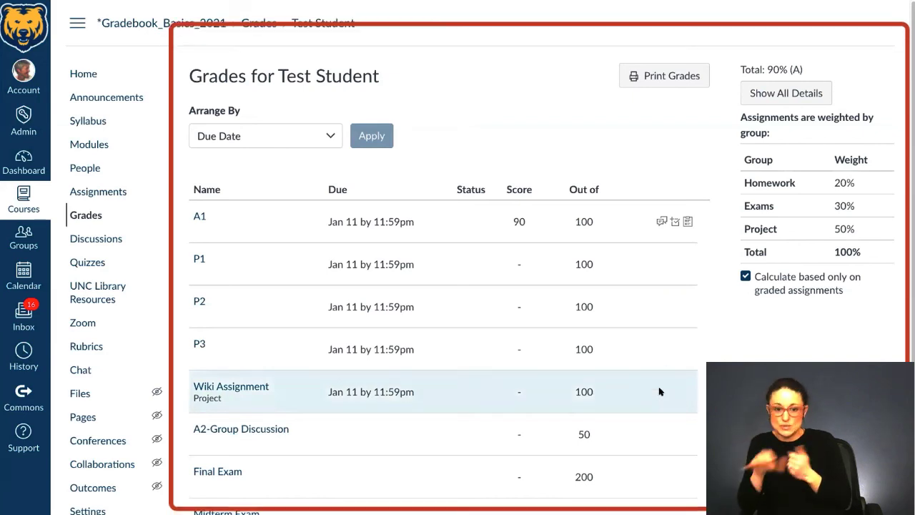
scroll(661, 391, down, 1)
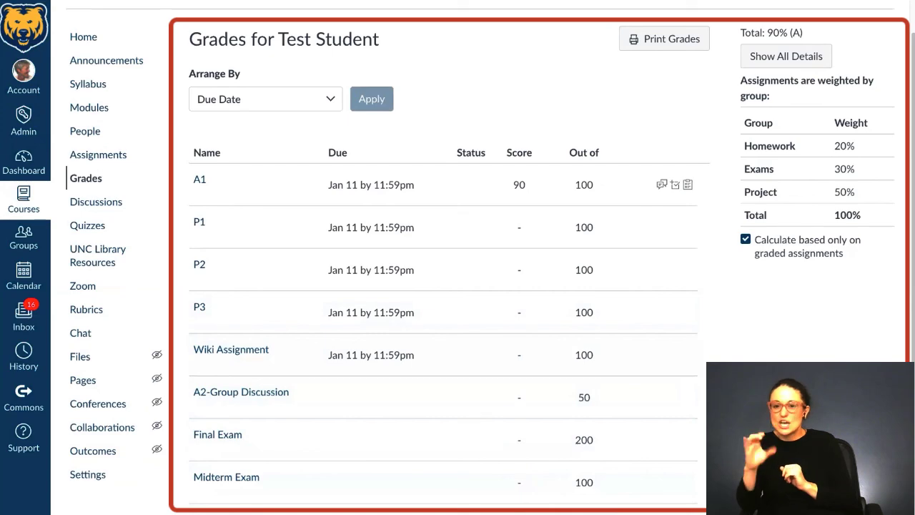
scroll(649, 395, up, 1)
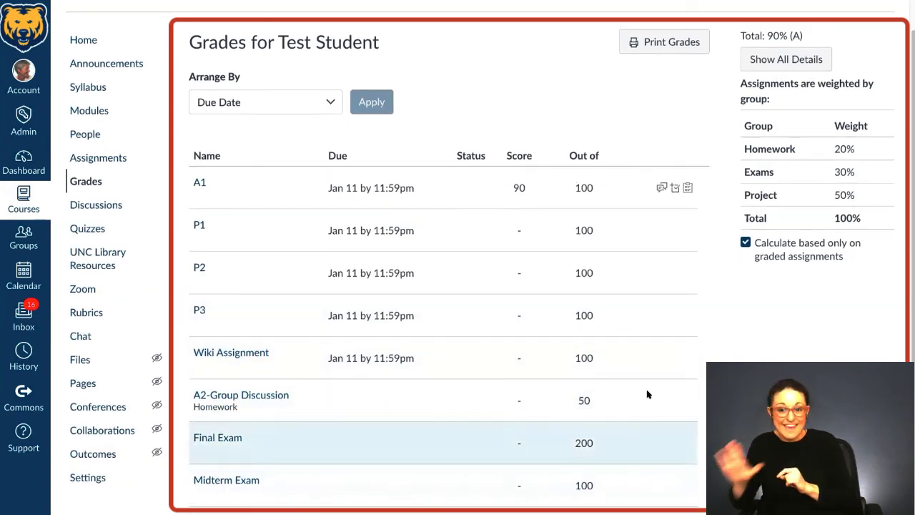
scroll(691, 188, down, 1)
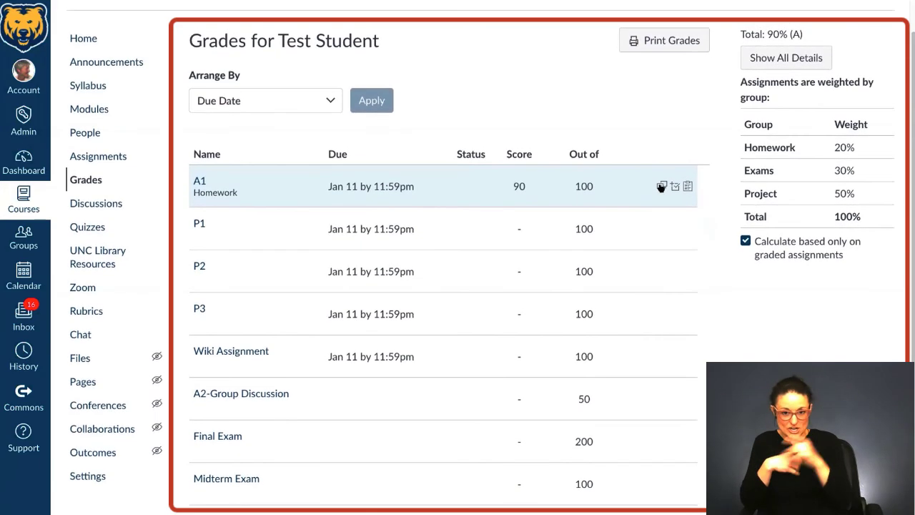
Show the comments, the Essay Rubric assessment and the scoring details for A1 on the test student's grades page.
click(663, 185)
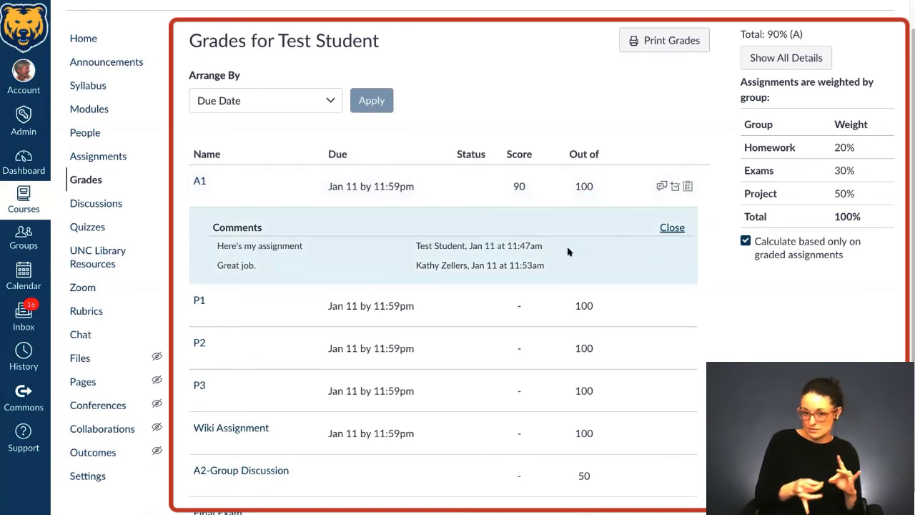
click(687, 187)
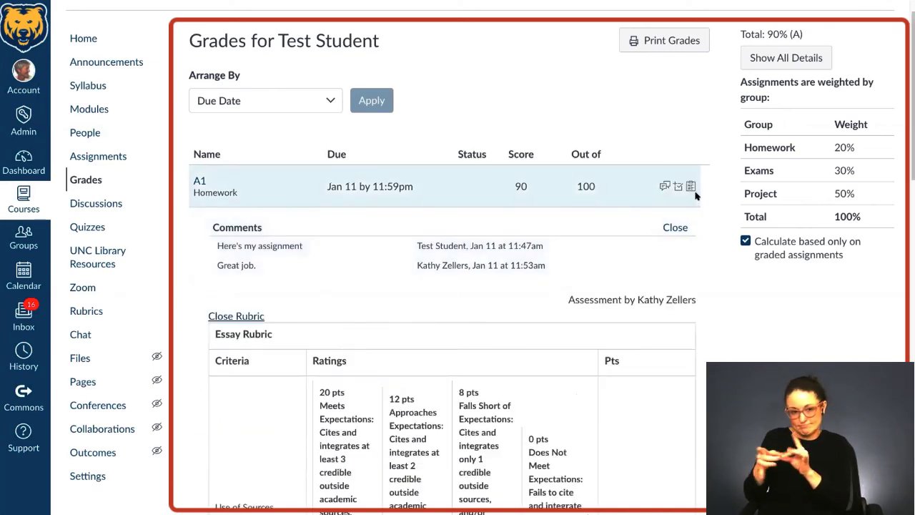
scroll(696, 338, down, 1)
scroll(696, 338, down, 5)
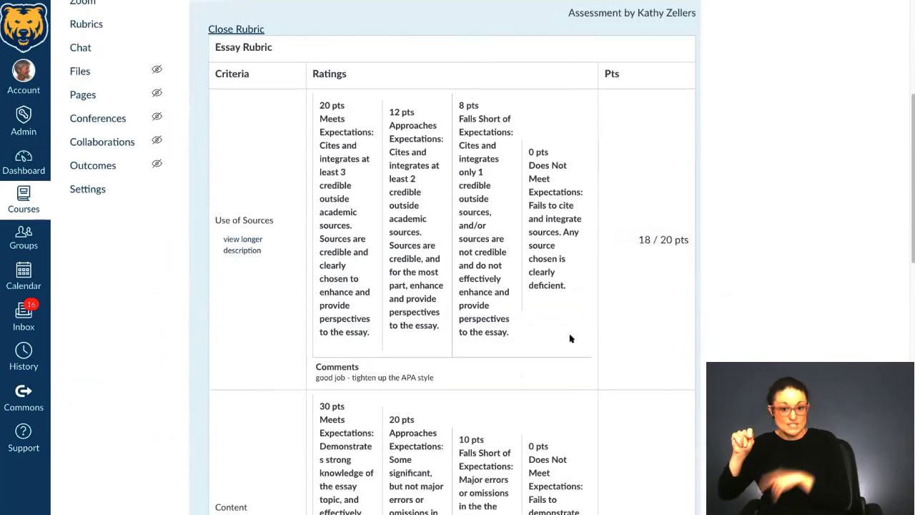
scroll(572, 349, down, 1)
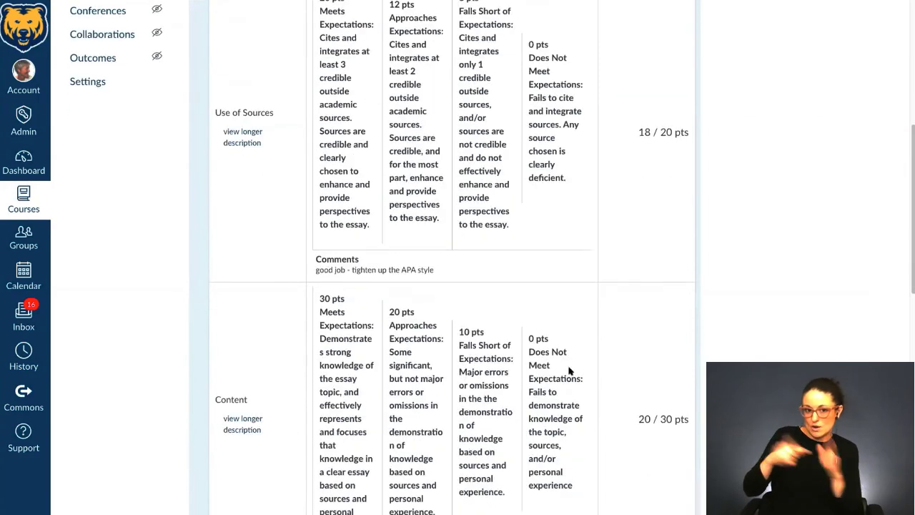
scroll(570, 374, up, 3)
scroll(672, 236, up, 4)
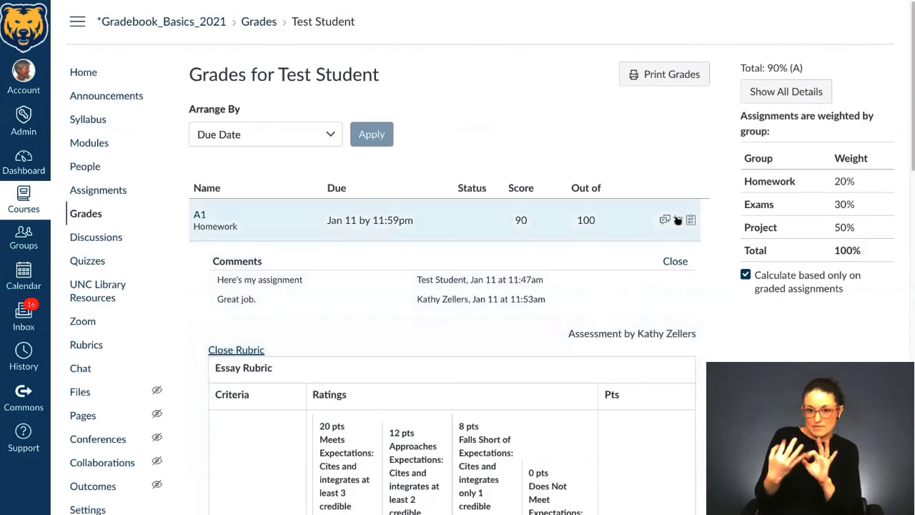
click(678, 220)
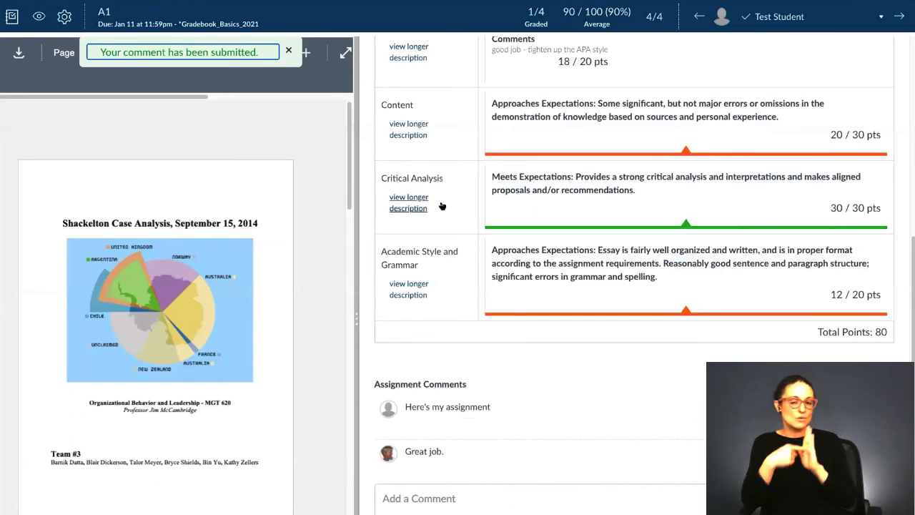
Widen the submission preview beside the A1 grading pane and check the list of students in SpeedGrader.
scroll(643, 143, up, 3)
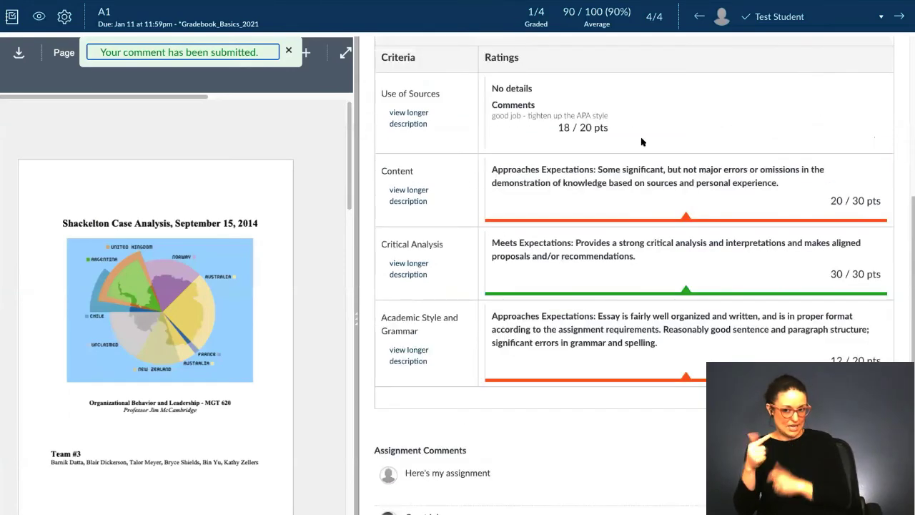
drag(356, 315, 611, 322)
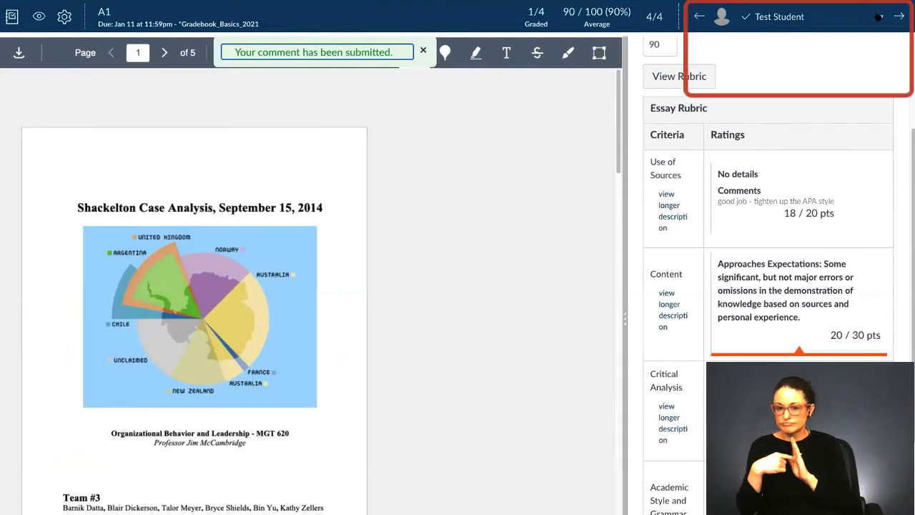
click(866, 17)
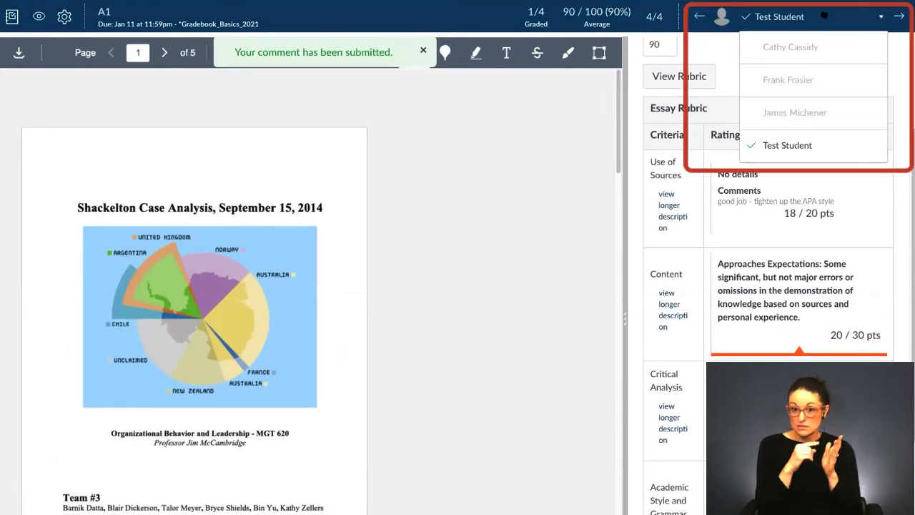
click(837, 15)
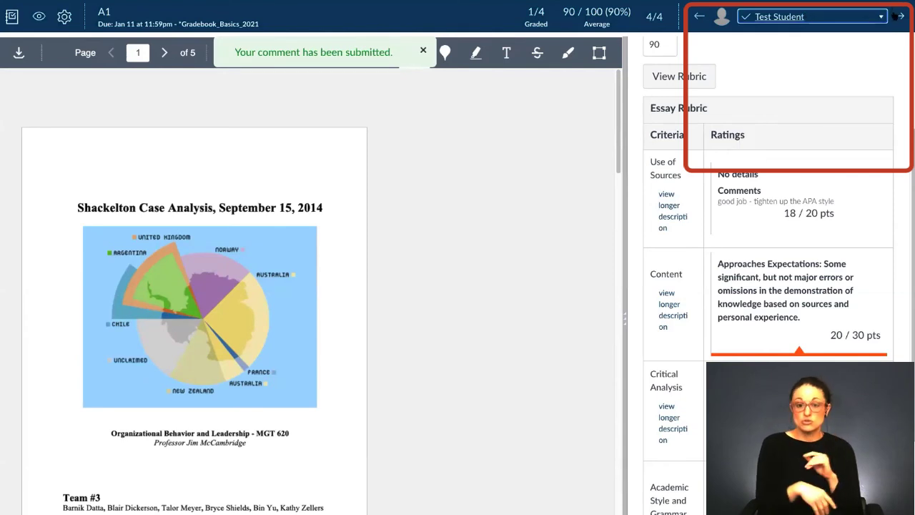
Switch to the third student in the A1 student list and advance to the test student's submission.
click(851, 16)
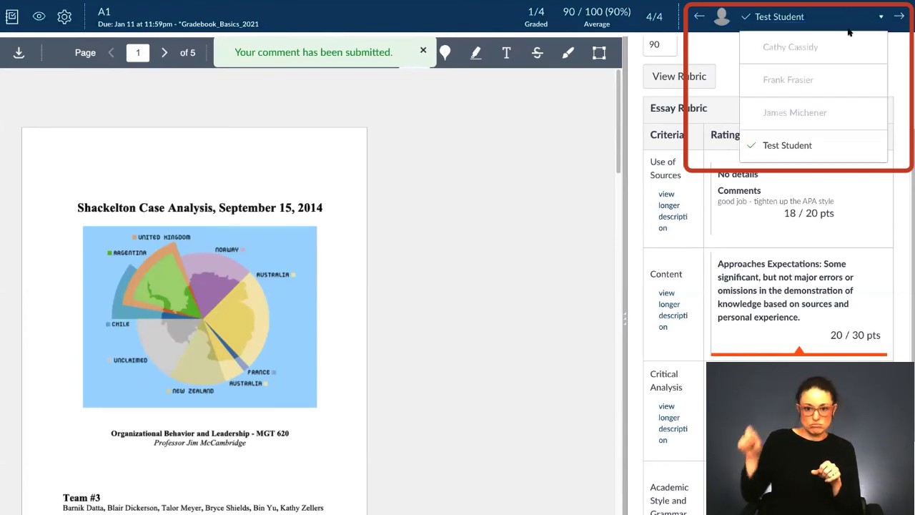
click(750, 116)
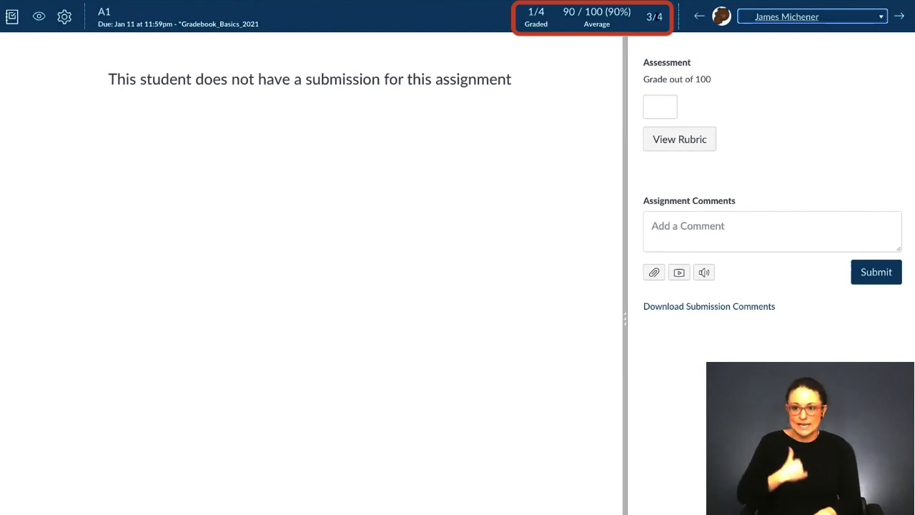
click(899, 16)
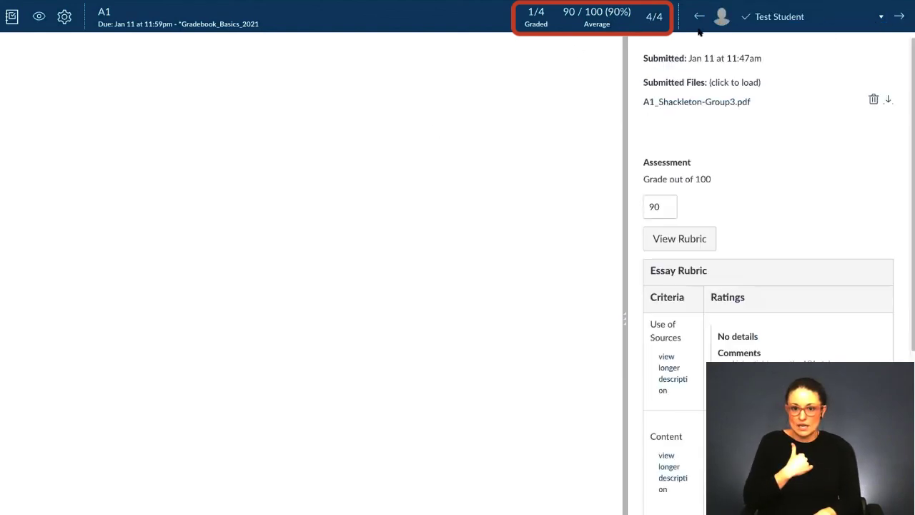